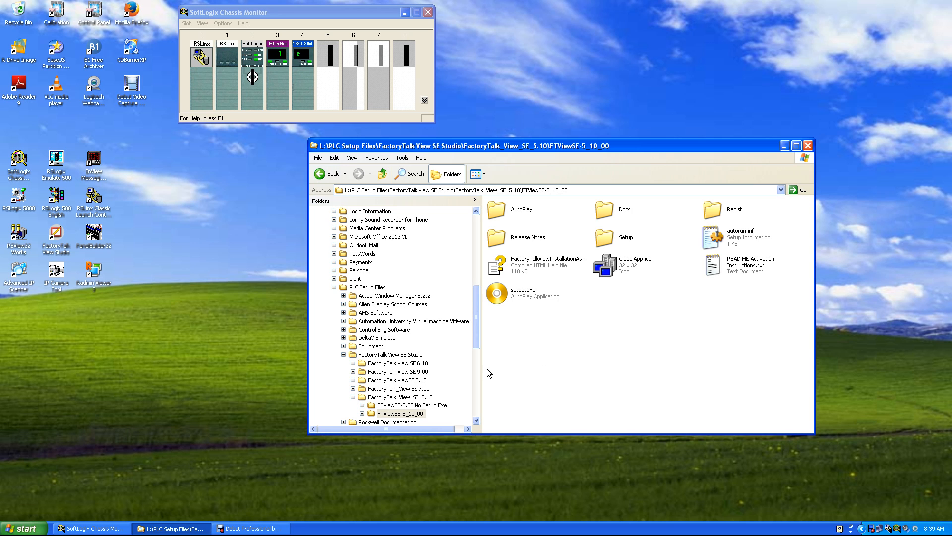
# - Open the Control Panel in classic view with the folder tree shown, and open User Accounts
pyautogui.click(12, 531)
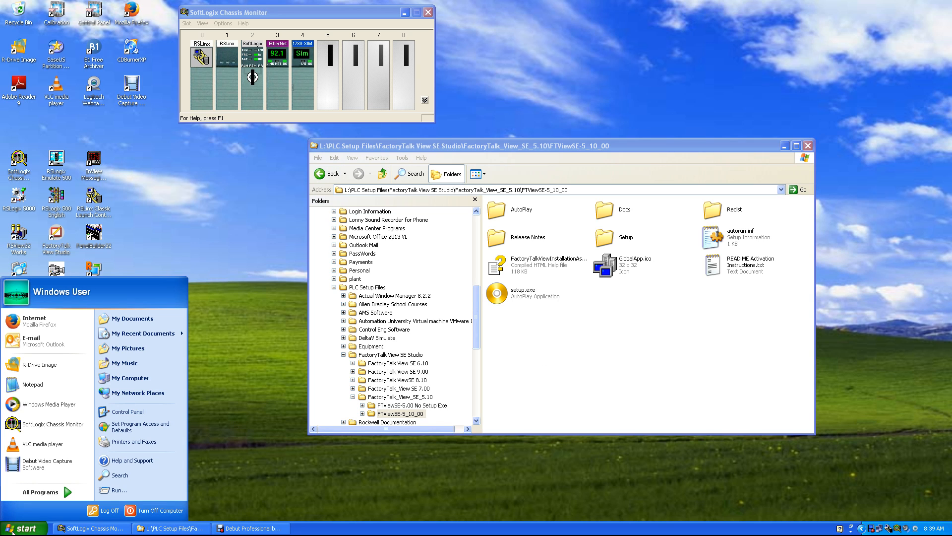
pyautogui.click(141, 414)
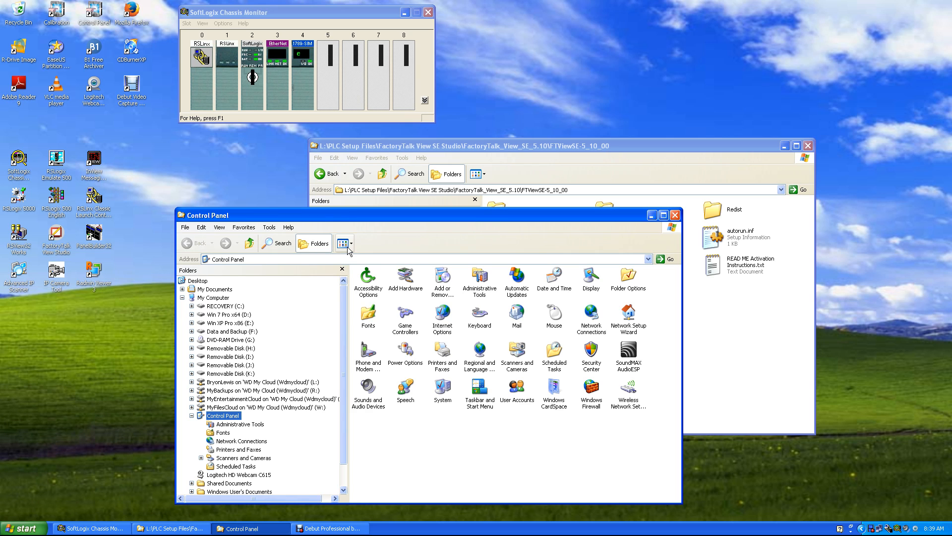
pyautogui.click(321, 244)
pyautogui.click(226, 295)
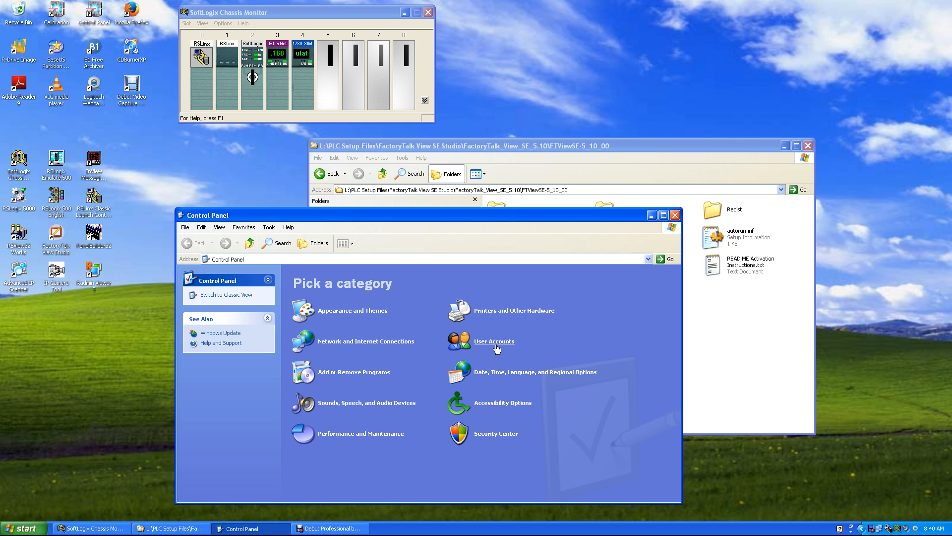
pyautogui.click(236, 295)
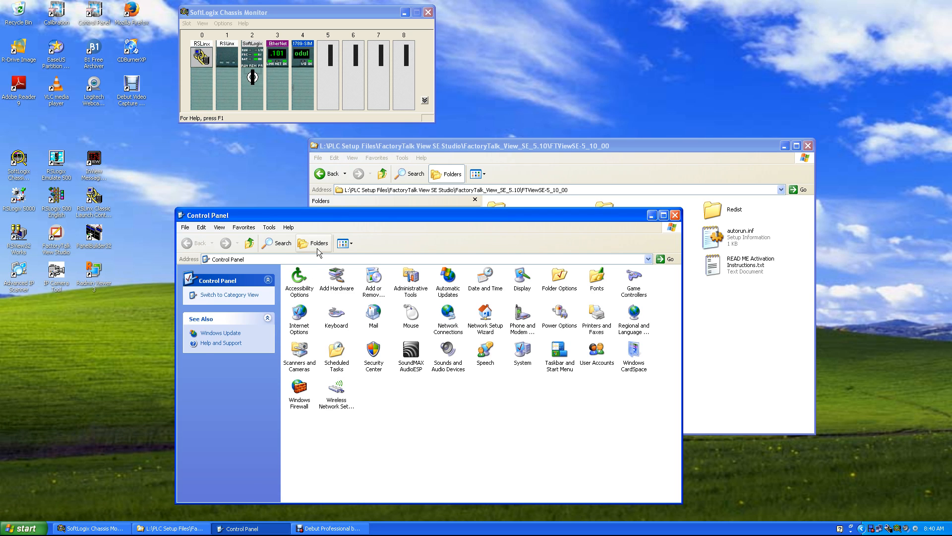
pyautogui.click(317, 244)
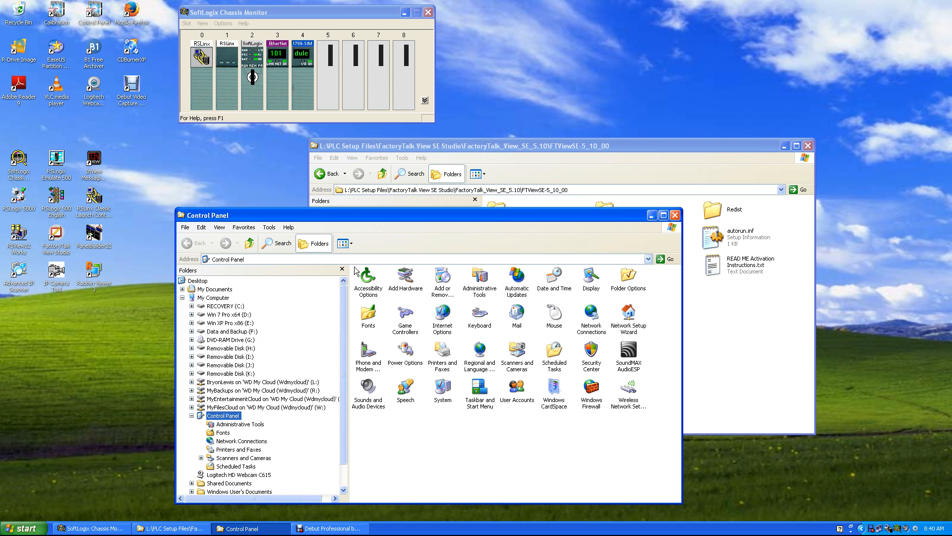
pyautogui.click(520, 396)
pyautogui.doubleClick(520, 395)
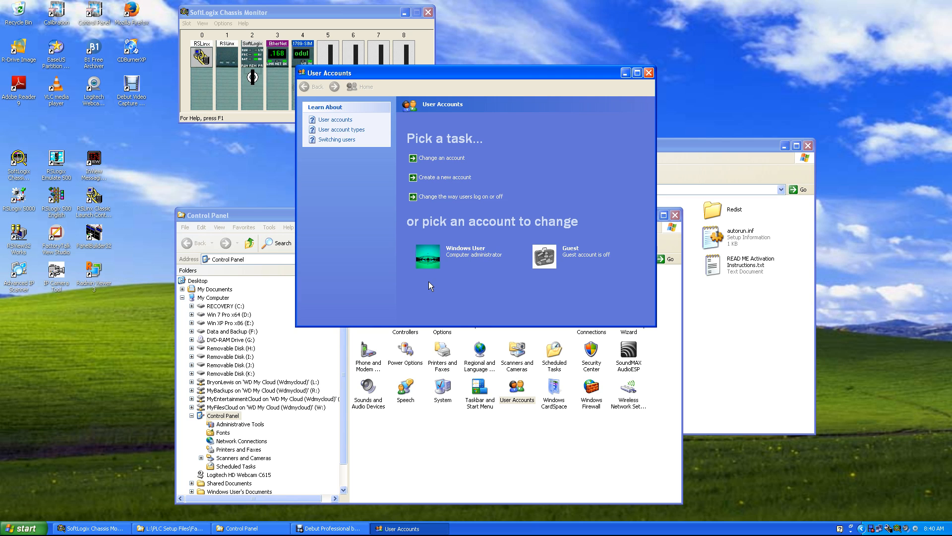
# - Try running setup.exe from the FTViewSE-5_10_00 folder as a different user, choosing the Administrator account
pyautogui.click(733, 327)
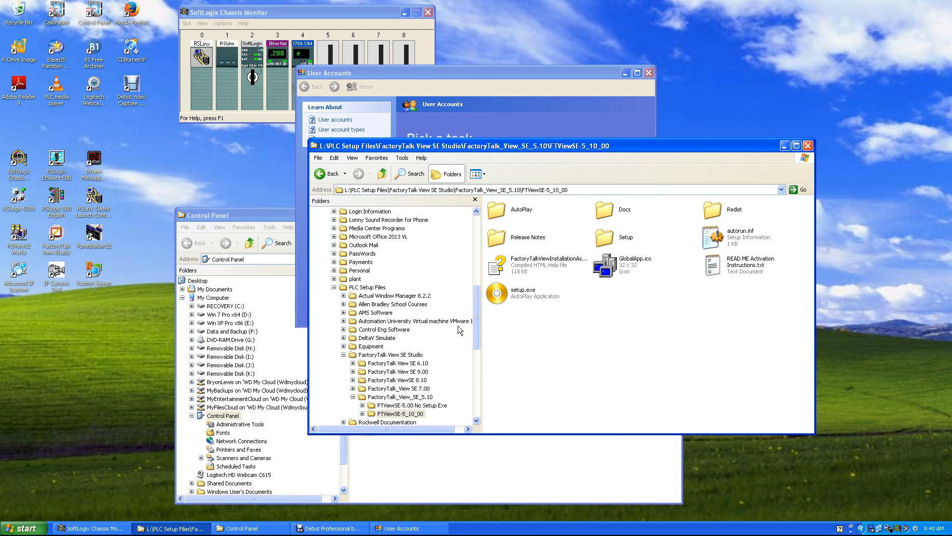
pyautogui.rightClick(494, 295)
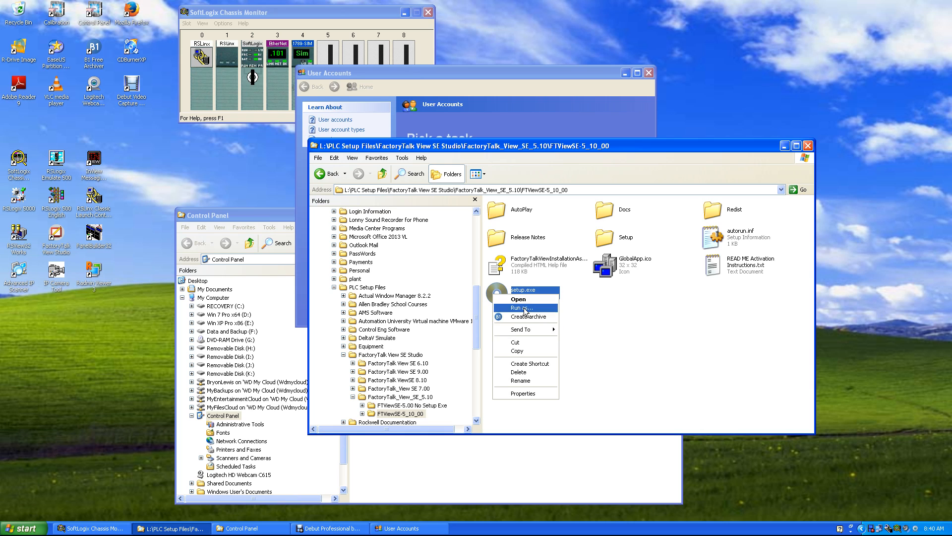
pyautogui.click(522, 308)
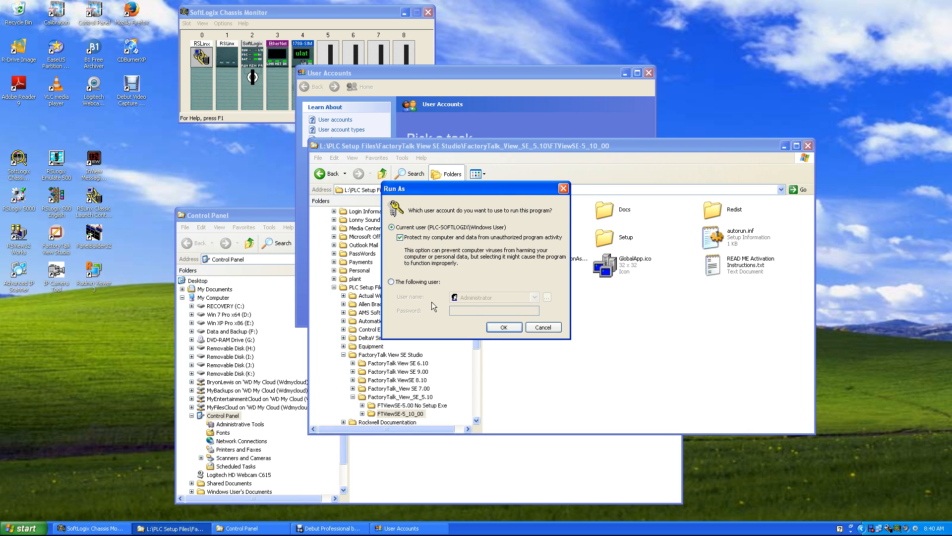
pyautogui.click(391, 282)
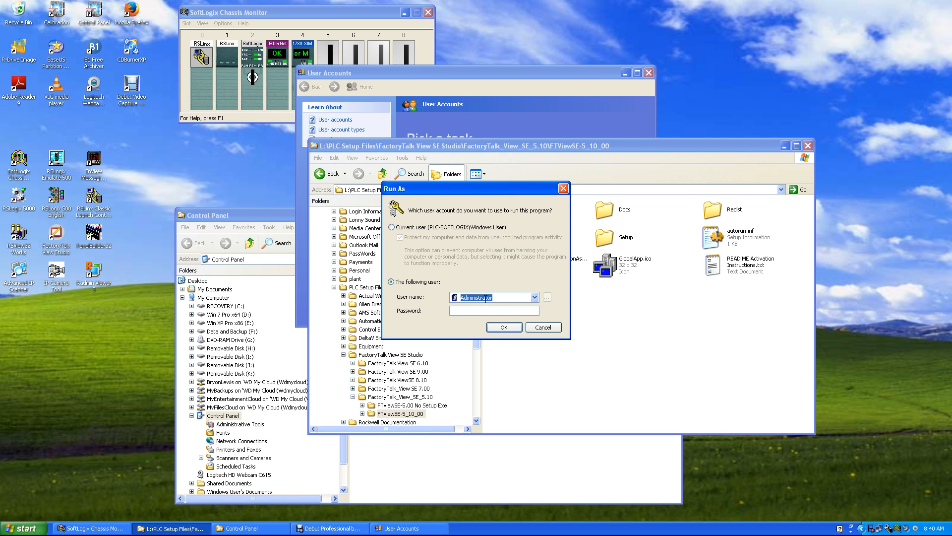
pyautogui.click(492, 311)
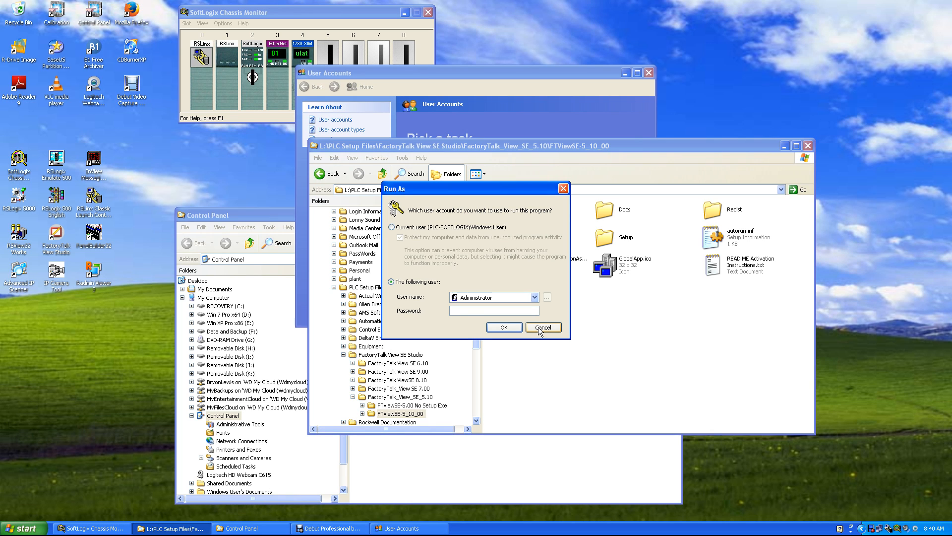
# - Check which users are logged on in Task Manager, and decline the logoff of Windows User
pyautogui.hotkey('ctrl', 'shift', 'Escape')
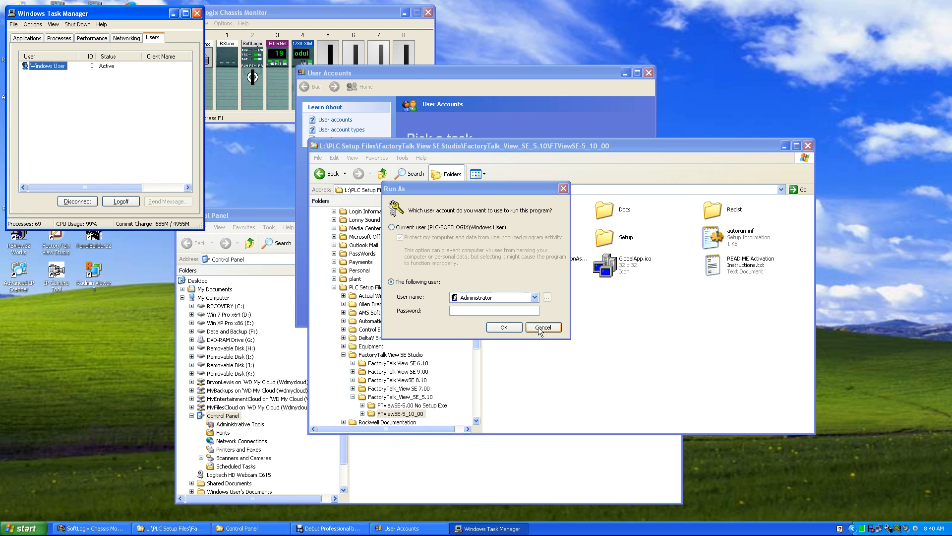
pyautogui.click(33, 40)
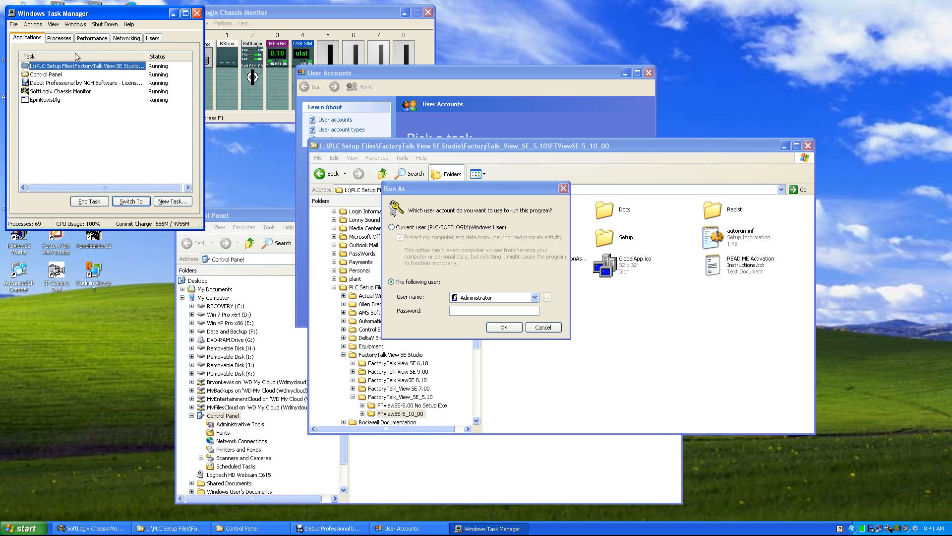
pyautogui.click(153, 40)
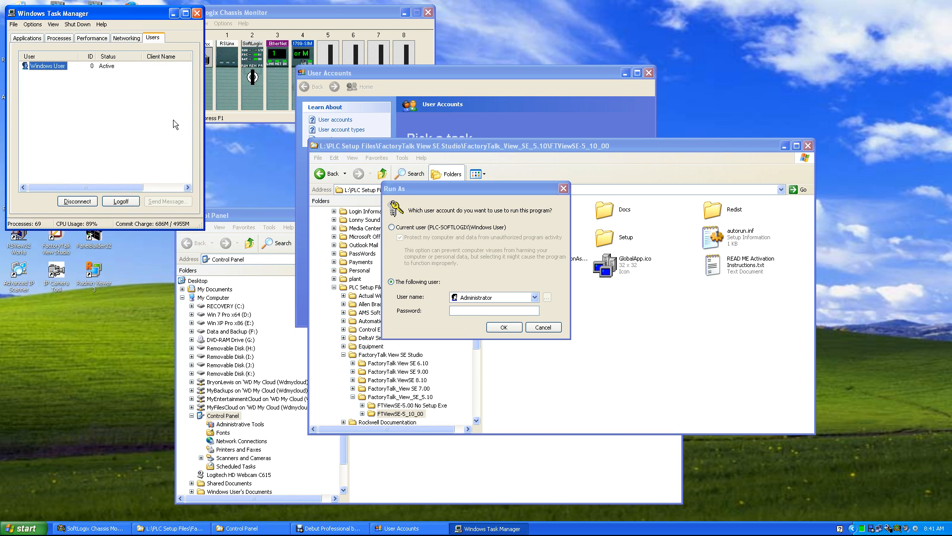
pyautogui.click(130, 201)
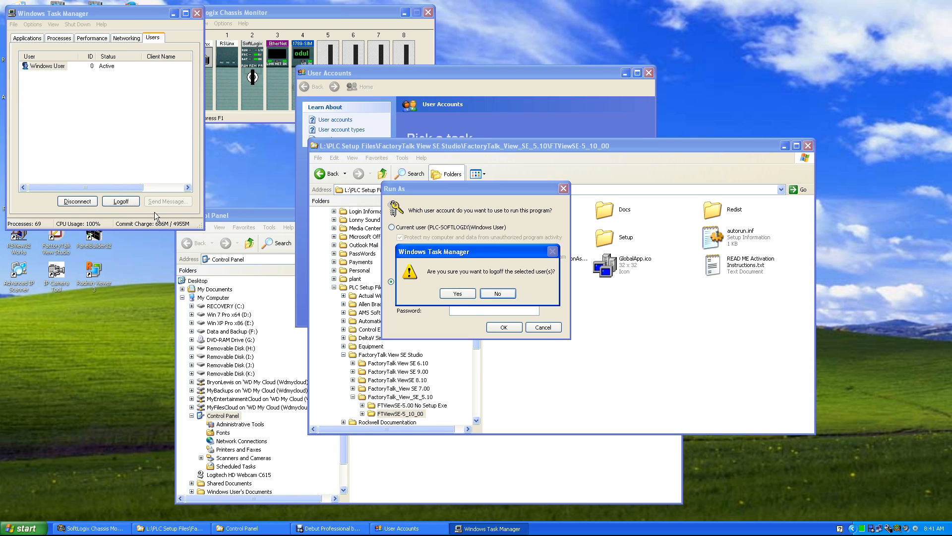
pyautogui.click(499, 294)
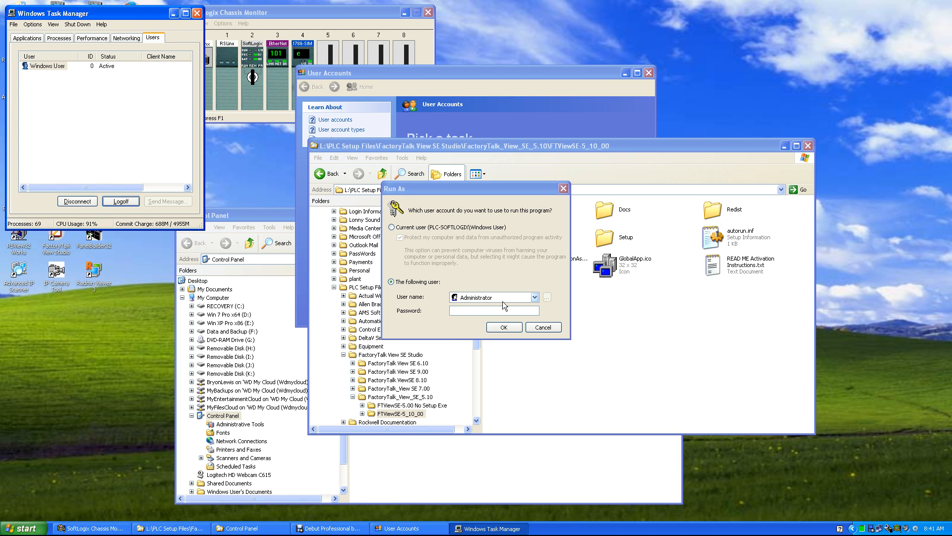
# - Return to the empty password field for the Administrator account and cancel running setup.exe as another user
pyautogui.click(467, 313)
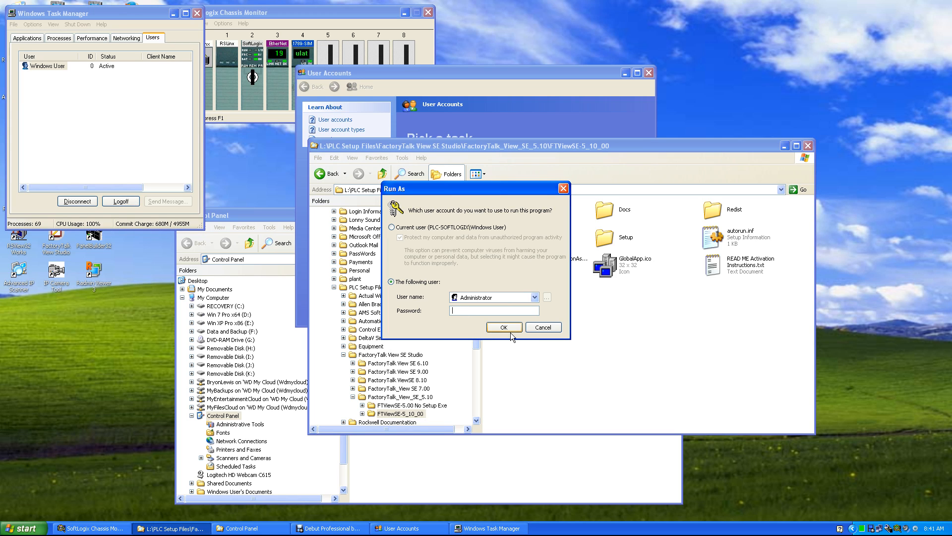
pyautogui.click(464, 310)
pyautogui.click(542, 326)
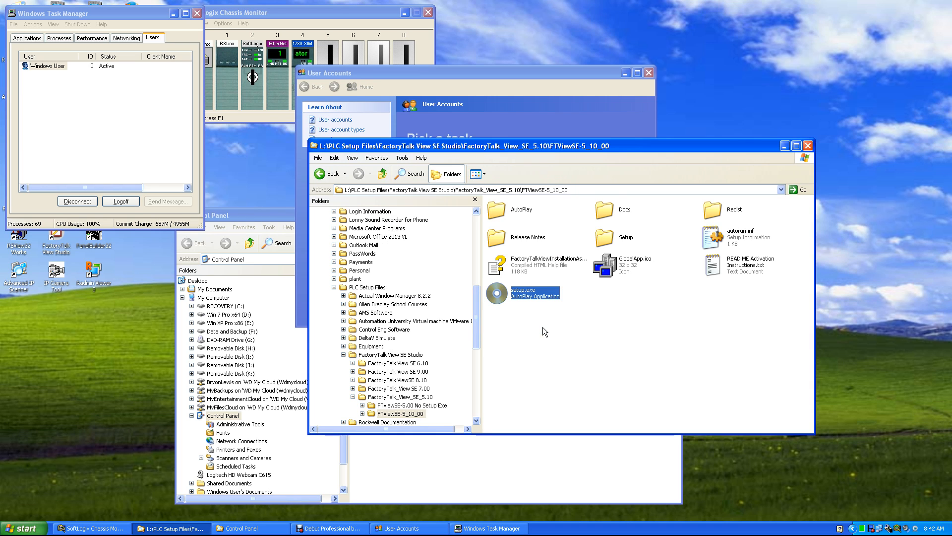
# - Reopen User Accounts from the Control Panel and view what can be changed for the Windows User account
pyautogui.click(25, 529)
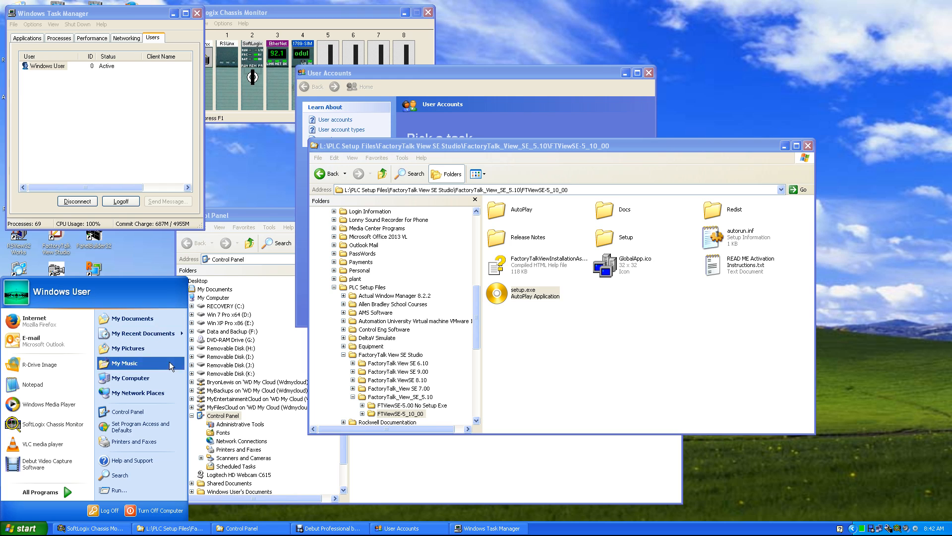
pyautogui.click(150, 412)
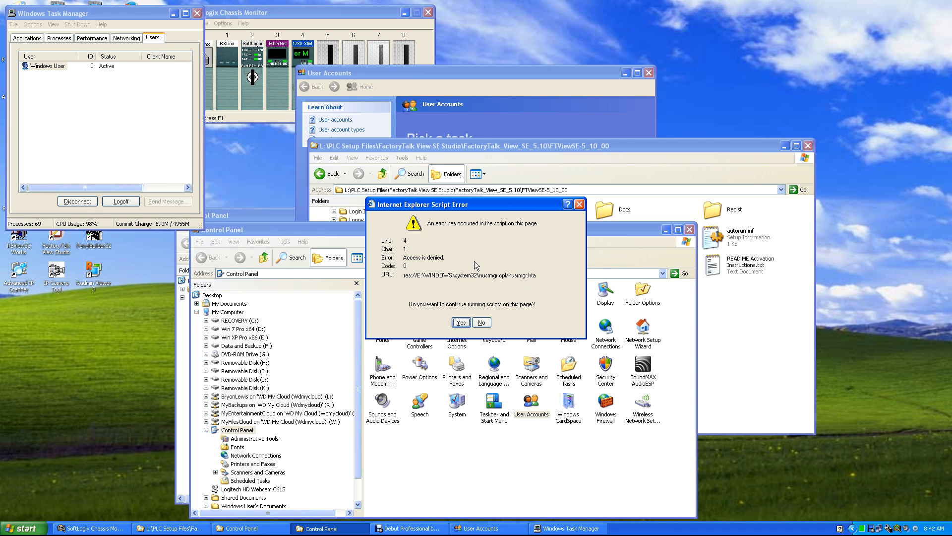
pyautogui.click(475, 321)
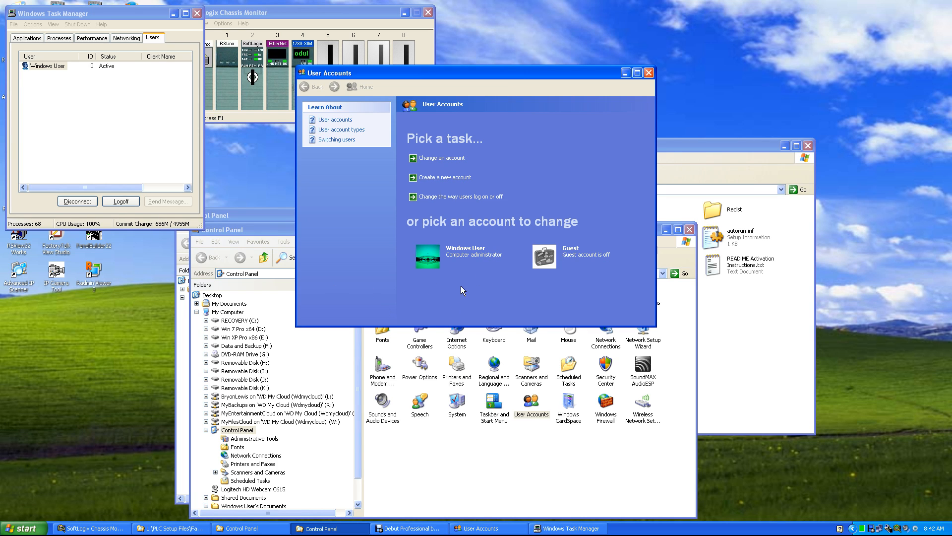
pyautogui.click(431, 265)
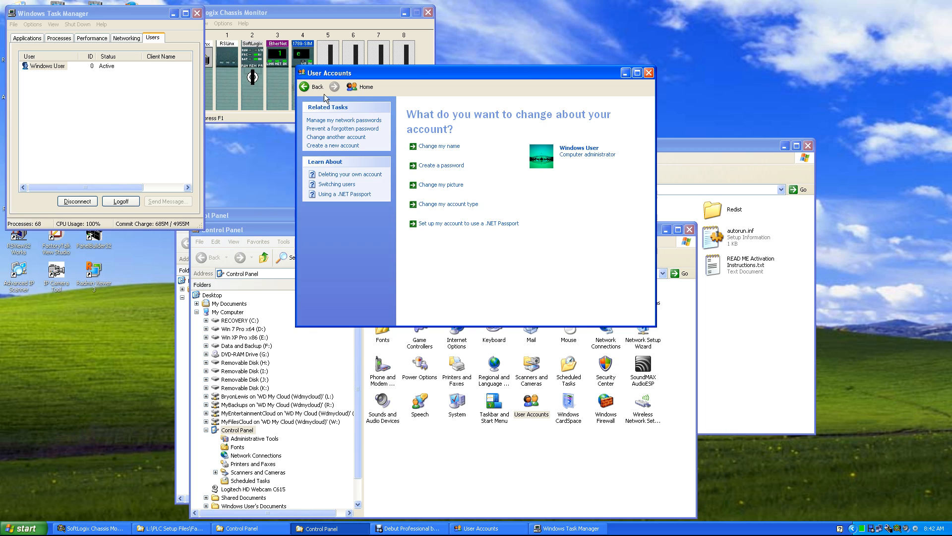
pyautogui.click(304, 87)
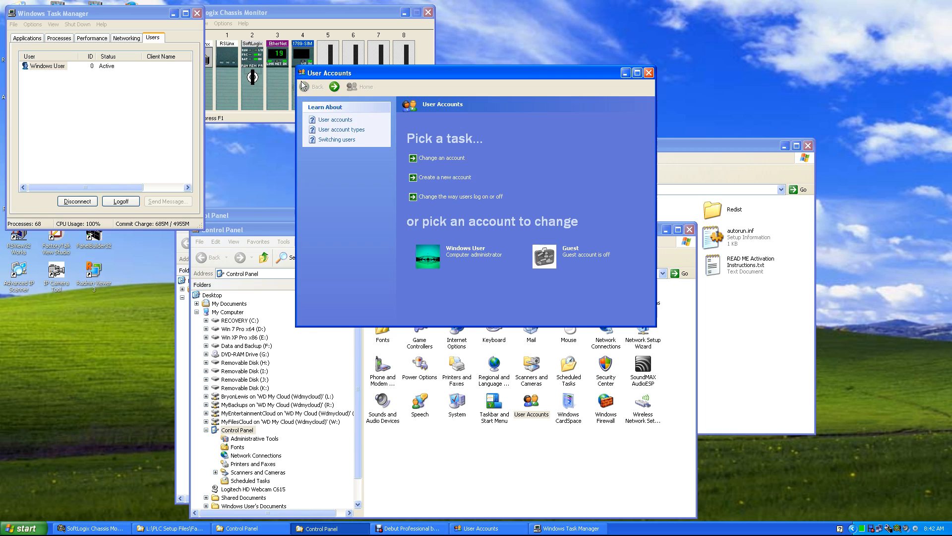
# - Check the account type of the Windows User account and leave it without changing anything
pyautogui.click(446, 162)
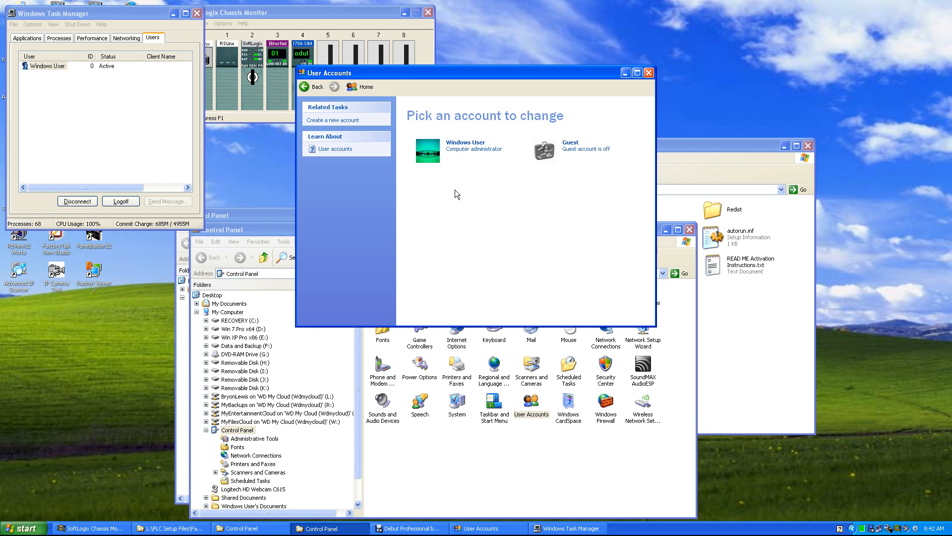
pyautogui.click(440, 152)
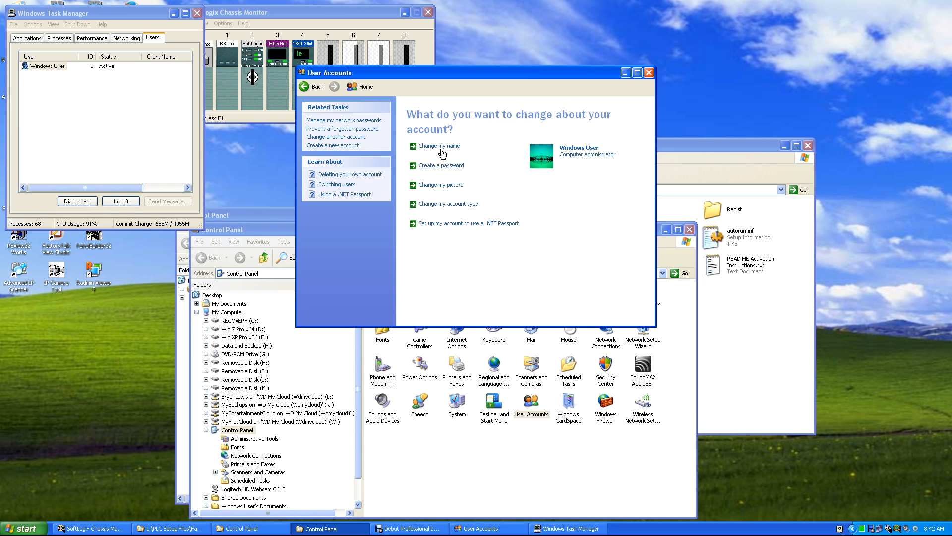
pyautogui.click(463, 205)
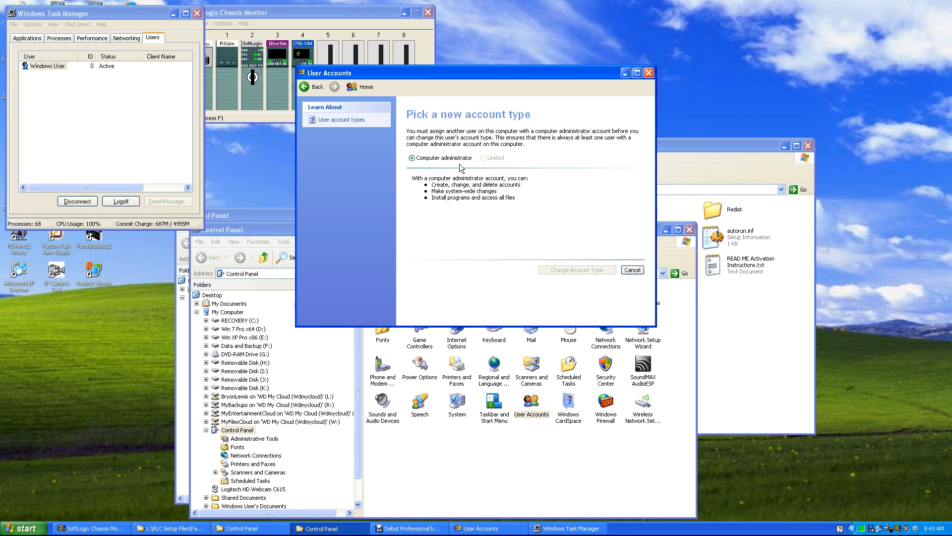
pyautogui.click(629, 270)
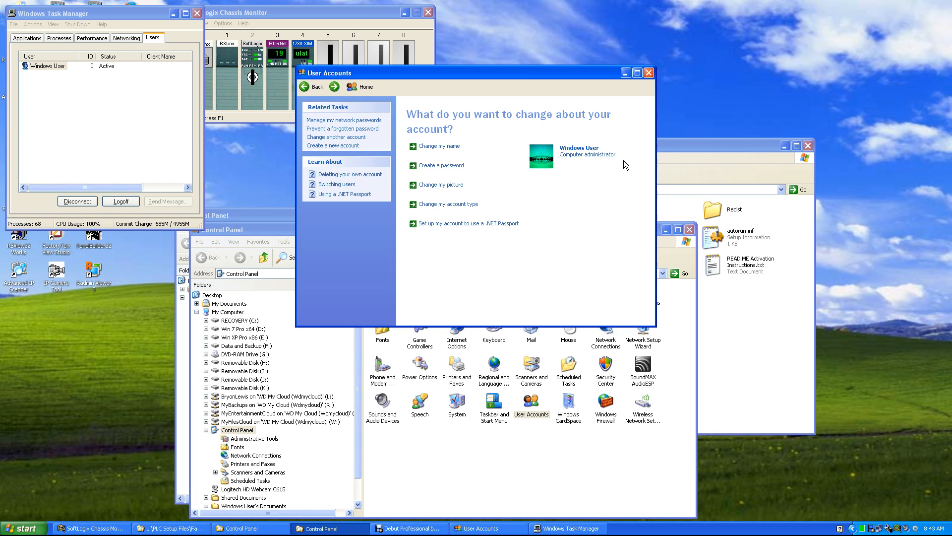
# - Start a password for the Windows User account with the hint "Administrator password", cancel it, and close the account windows
pyautogui.click(450, 171)
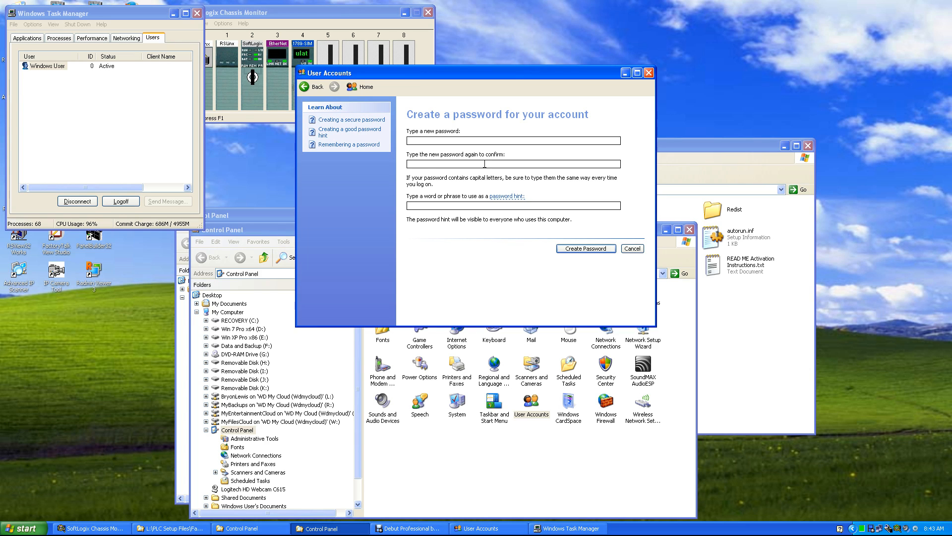
pyautogui.click(421, 203)
pyautogui.write('Administrator')
pyautogui.write(' password')
pyautogui.click(632, 248)
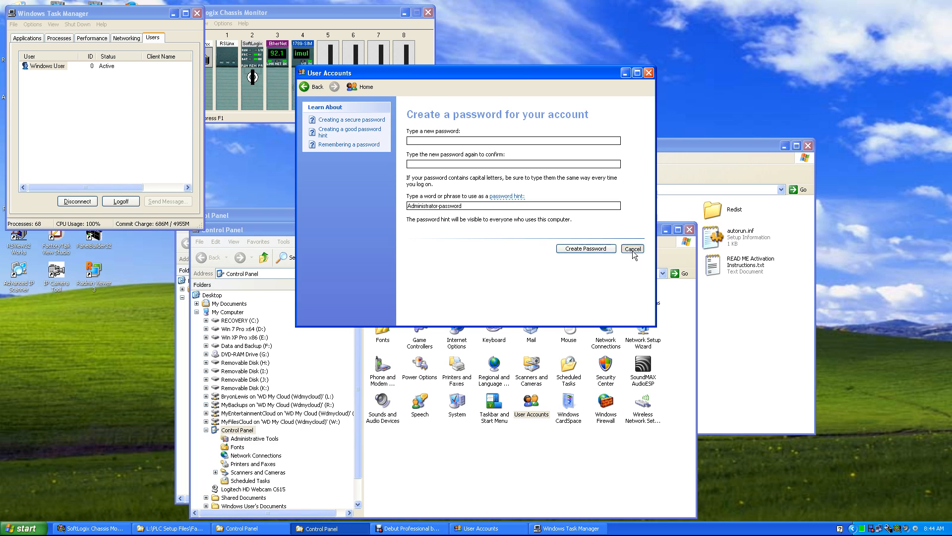
pyautogui.click(649, 73)
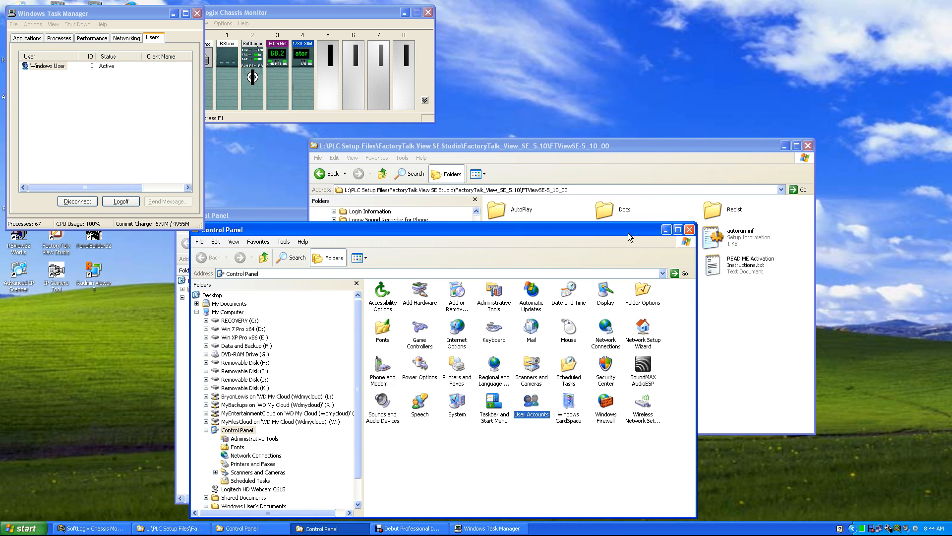
pyautogui.click(689, 229)
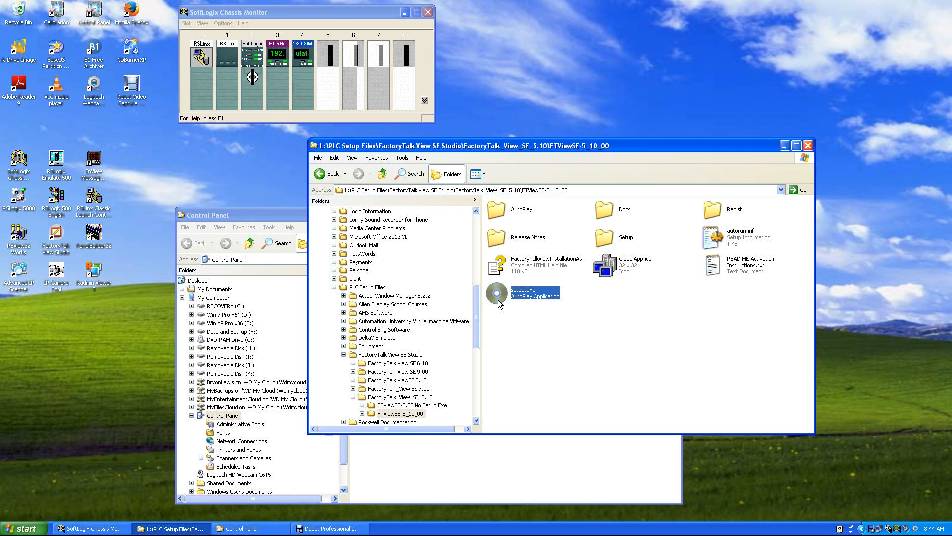
# - Launch setup.exe and open the Install FactoryTalk View Site Edition list of installation steps
pyautogui.doubleClick(497, 297)
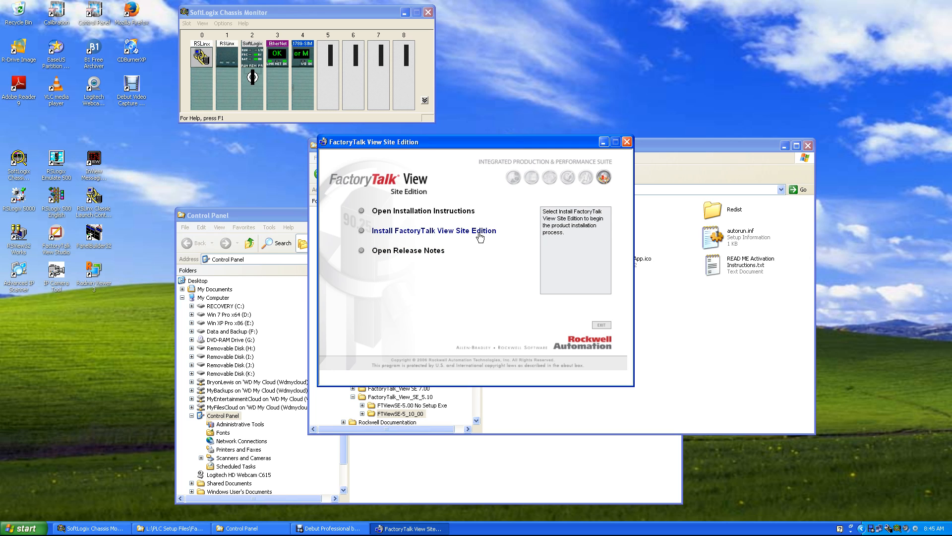
pyautogui.click(431, 237)
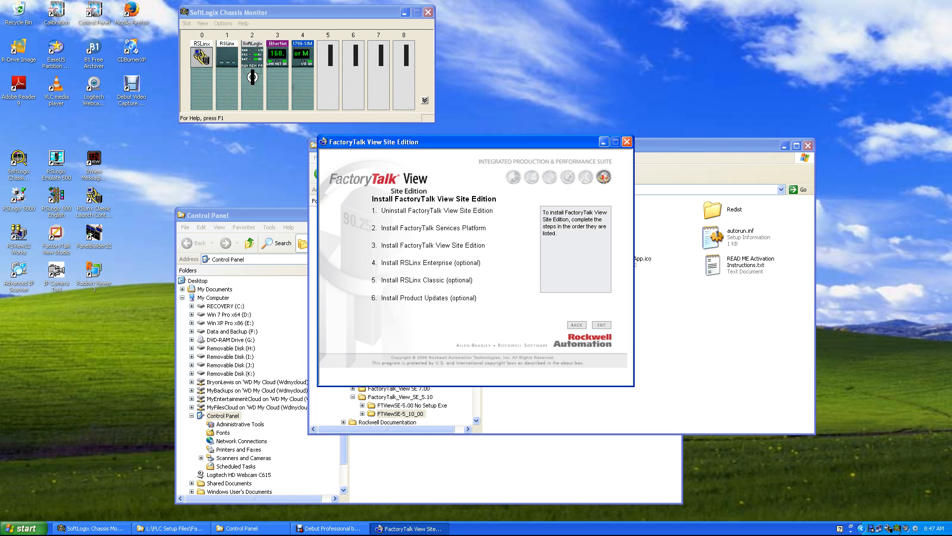
# - Shut down the SoftLogix Chassis Monitor from its notification area entry
pyautogui.rightClick(900, 529)
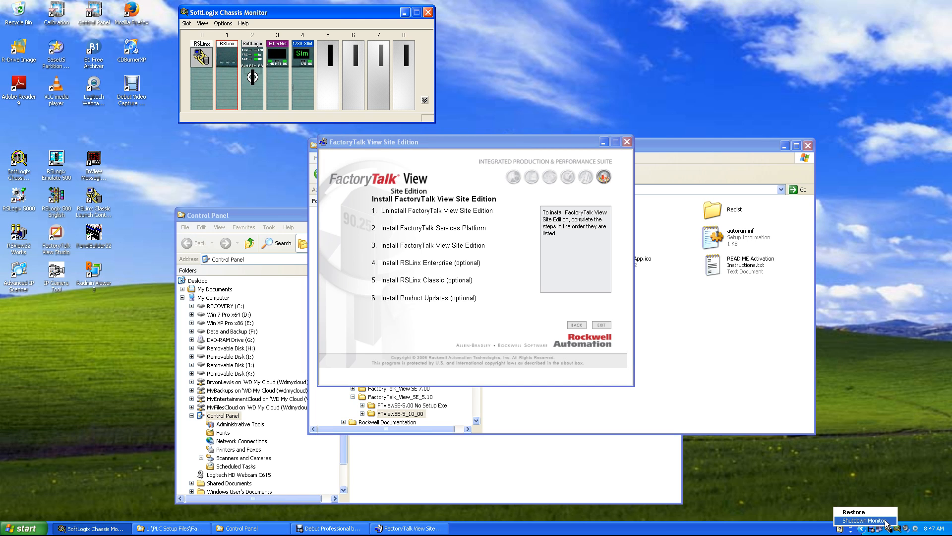
pyautogui.click(886, 521)
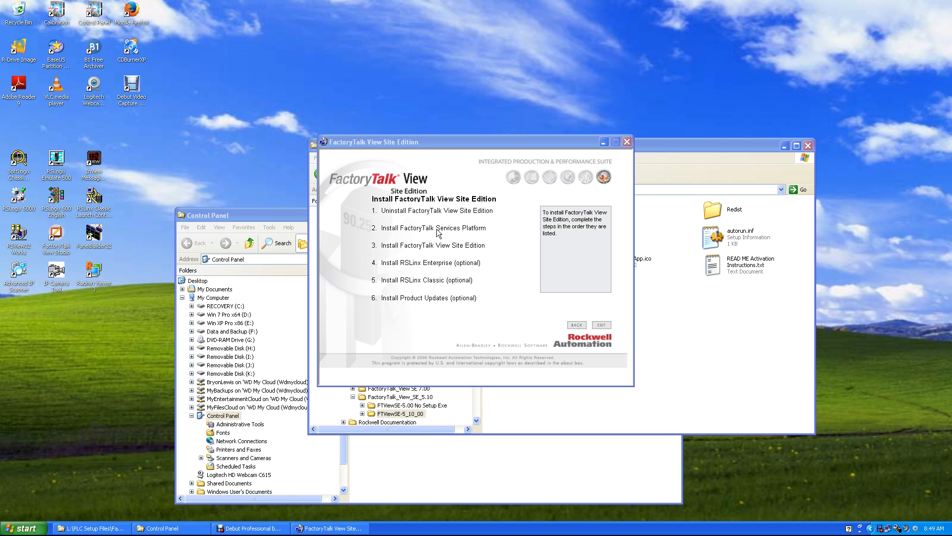
# - Start uninstalling the existing FactoryTalk View Site Edition together with RSLinx Enterprise, Alarms and Events, and FactoryTalk Services Platform
pyautogui.click(436, 215)
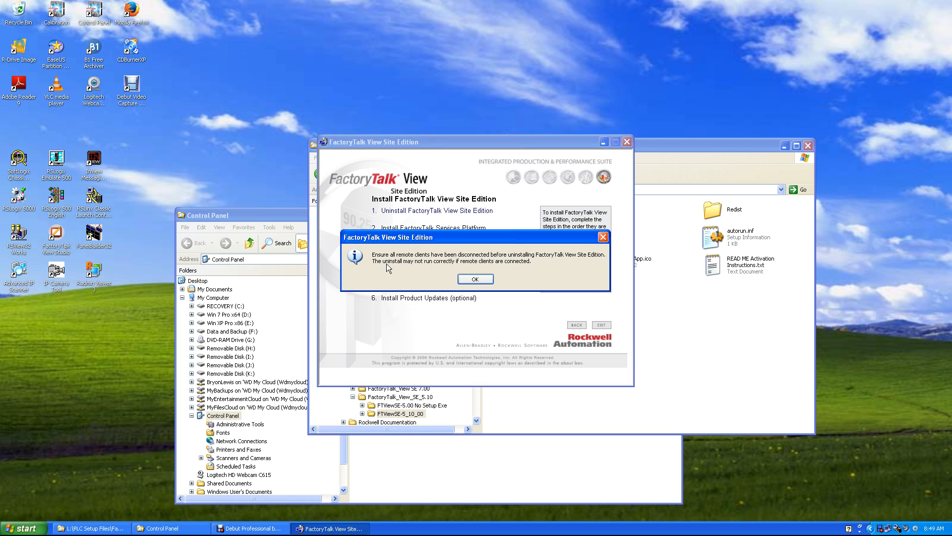
pyautogui.click(486, 279)
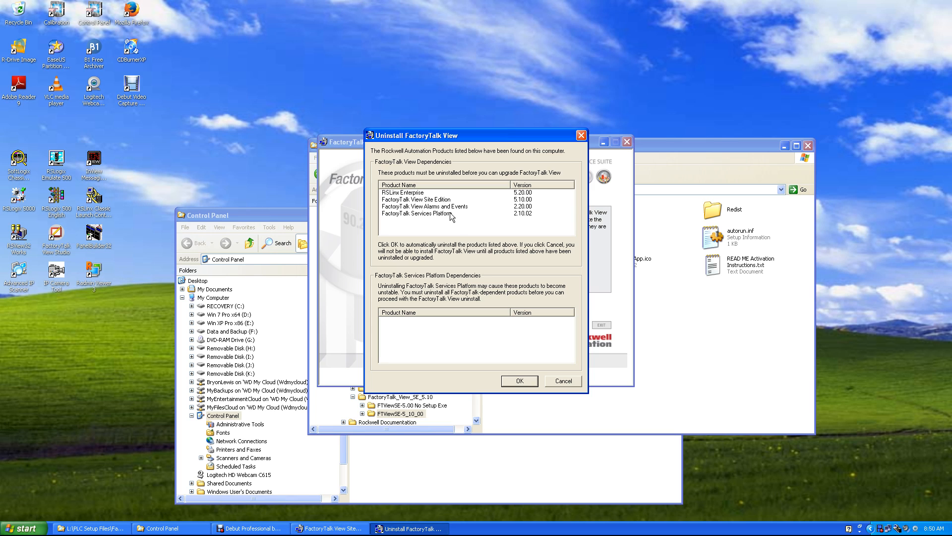
pyautogui.click(519, 381)
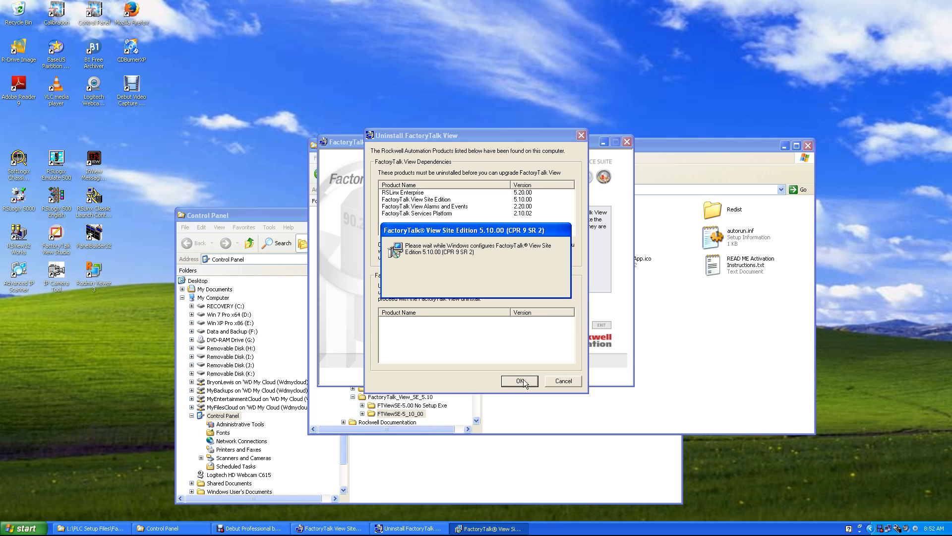
# - Try to delete the RSView Enterprise folder from E:\Documents and Settings\All Users\Shared Documents while the uninstall runs
pyautogui.click(239, 215)
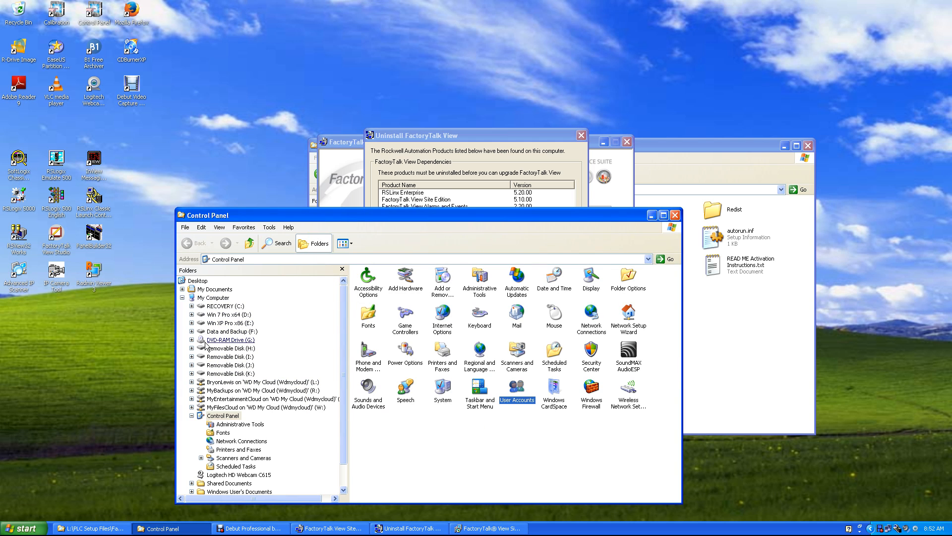
pyautogui.click(218, 323)
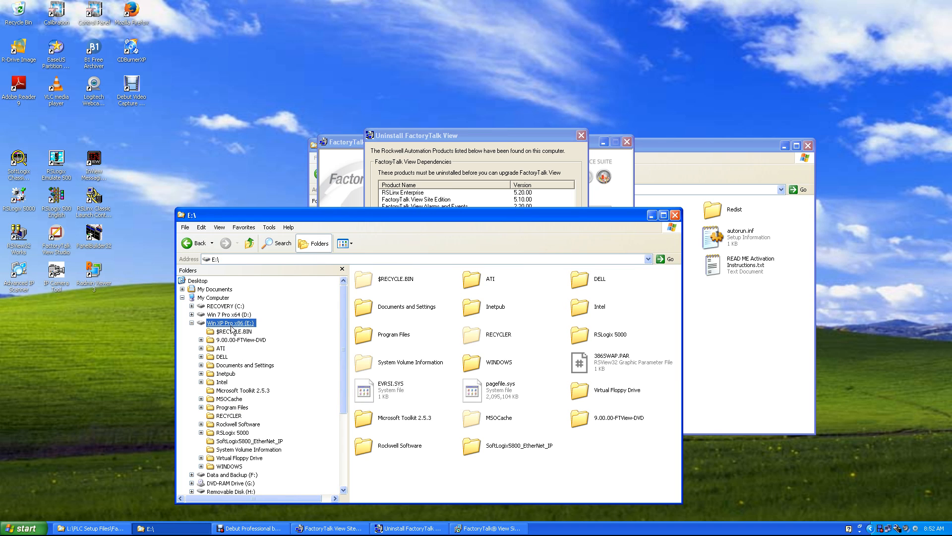
pyautogui.click(239, 367)
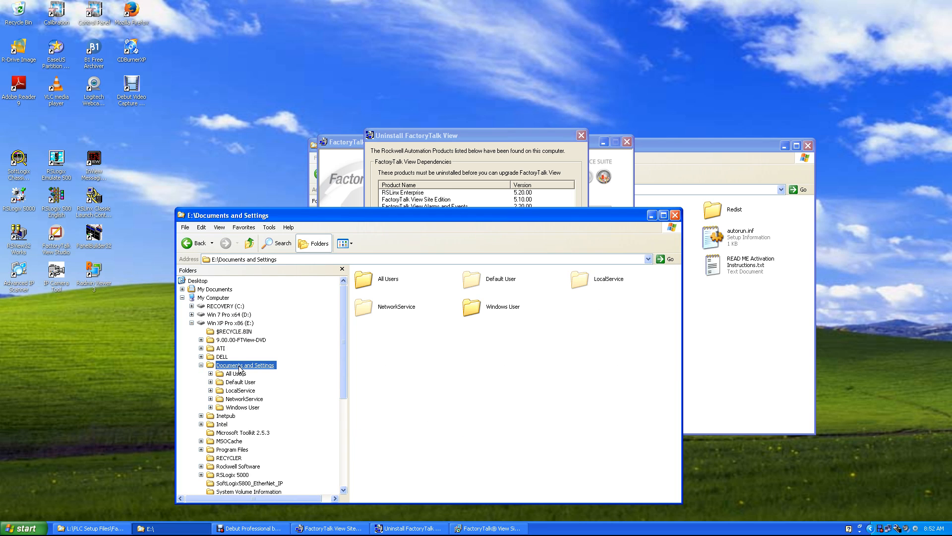
pyautogui.click(211, 374)
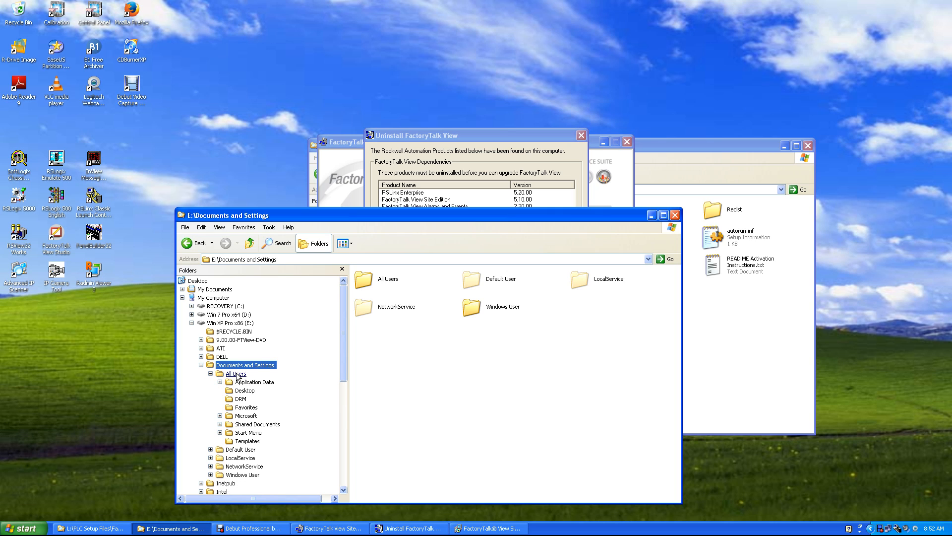
pyautogui.click(220, 424)
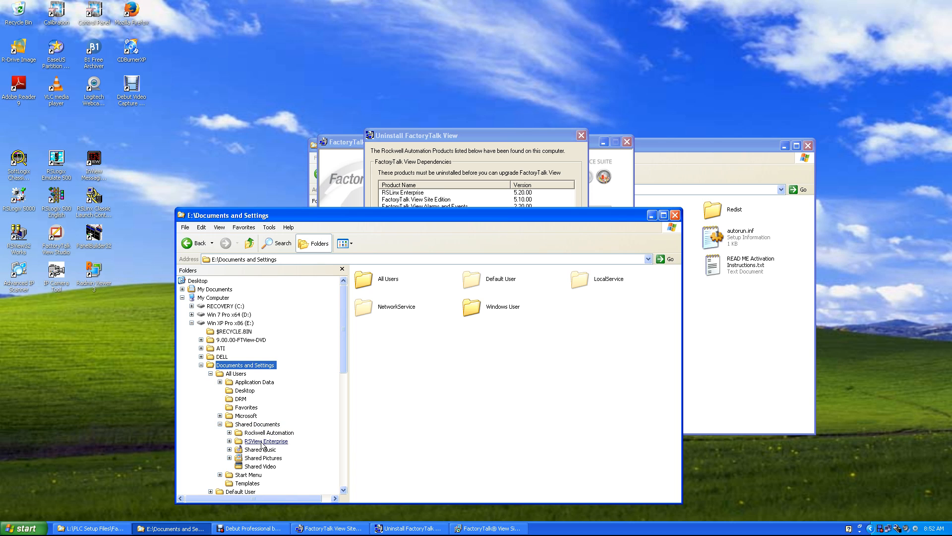
pyautogui.click(264, 442)
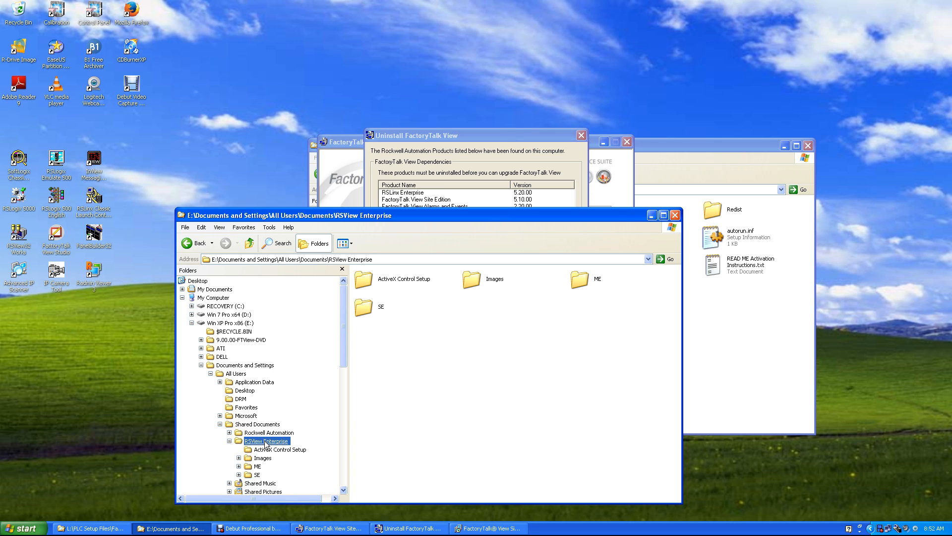
pyautogui.rightClick(265, 443)
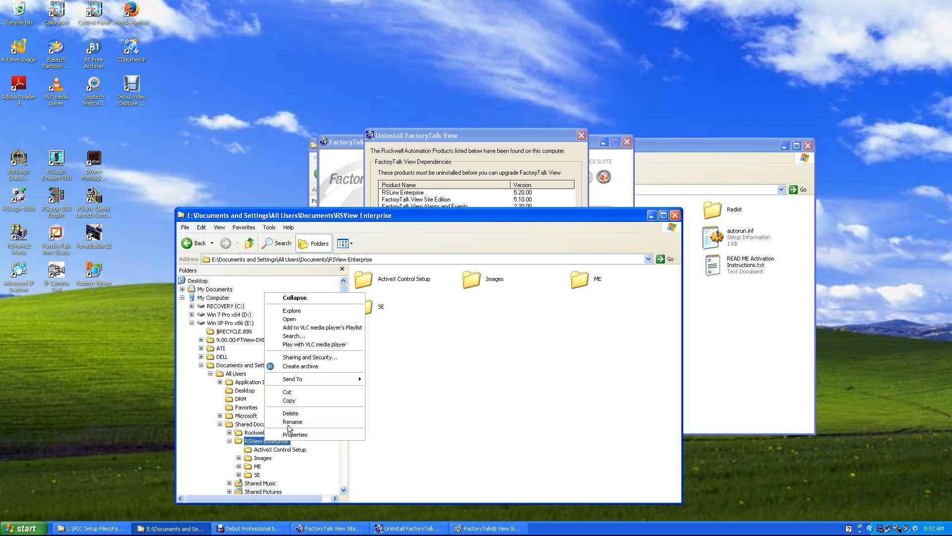
pyautogui.click(291, 413)
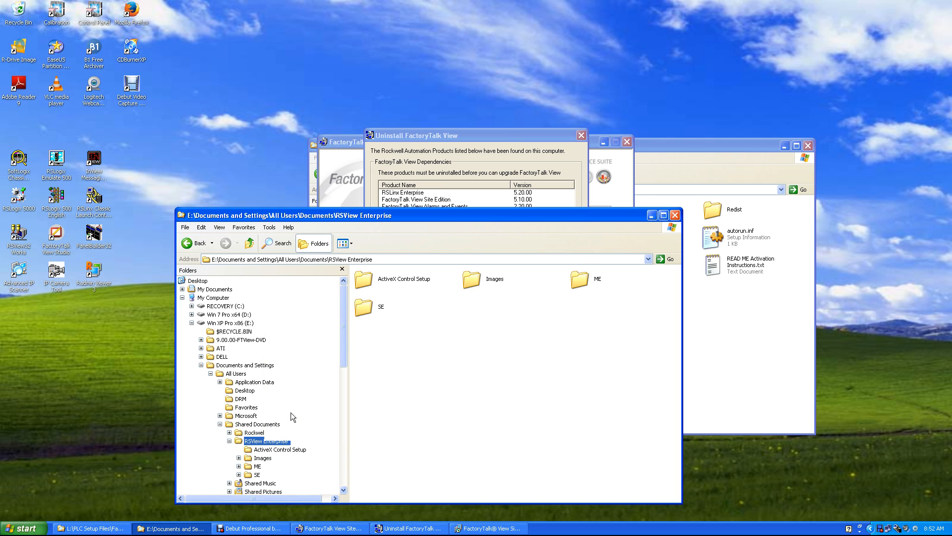
pyautogui.click(507, 285)
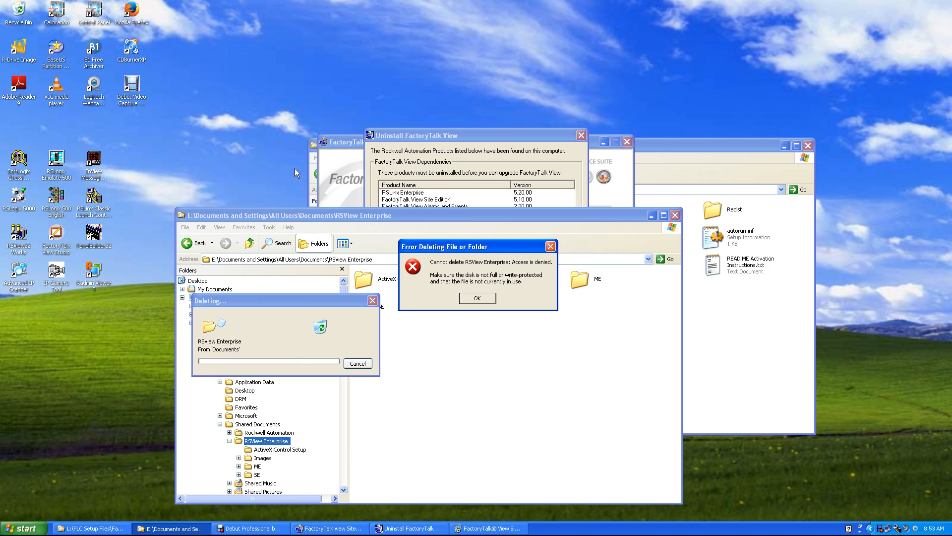
pyautogui.click(482, 299)
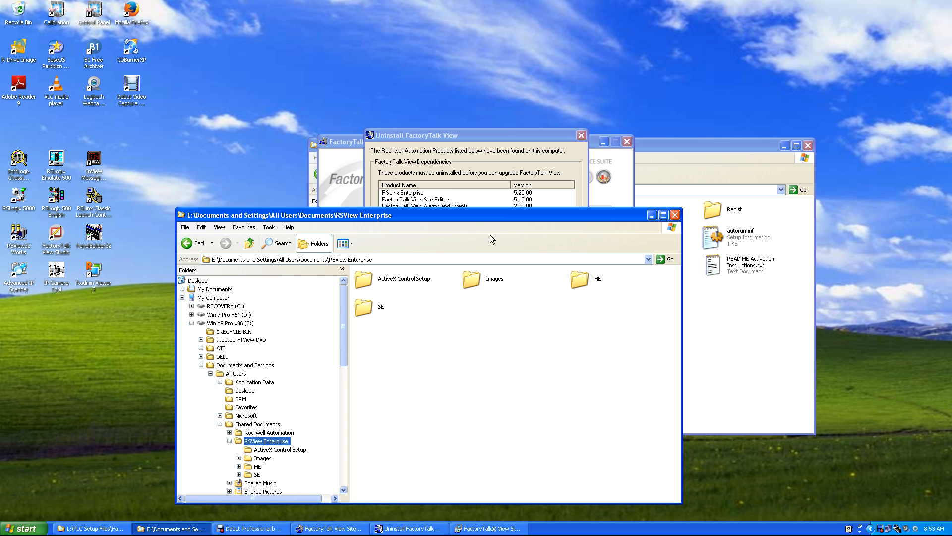
# - Move the folder window aside and minimize it, and continue the FactoryTalk Services Platform uninstall without reading about reverting to an earlier version
pyautogui.moveTo(488, 218); pyautogui.dragTo(492, 367)
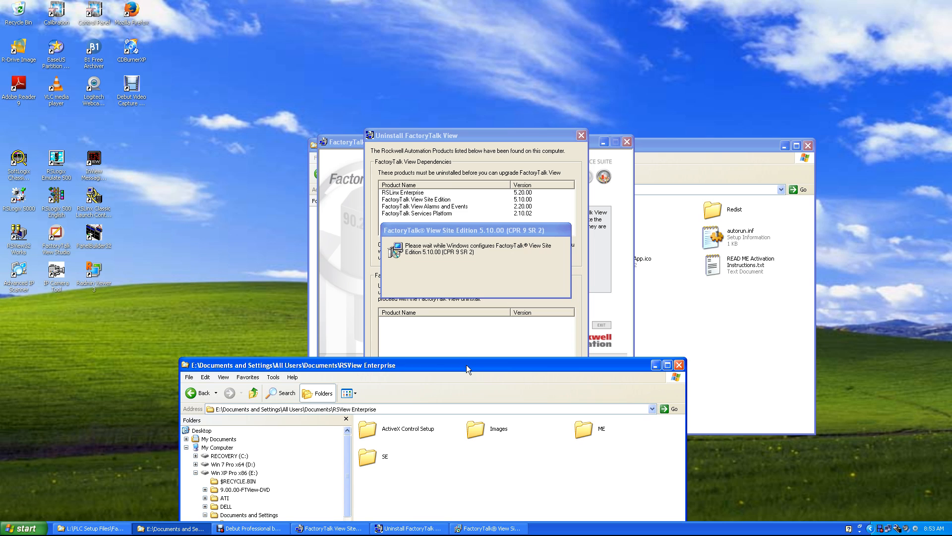
pyautogui.moveTo(463, 311); pyautogui.dragTo(451, 175)
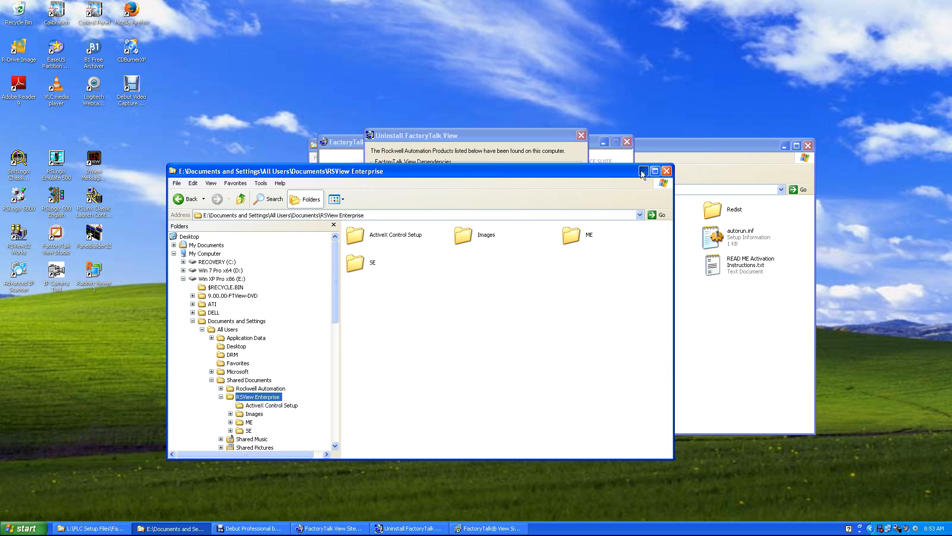
pyautogui.click(643, 172)
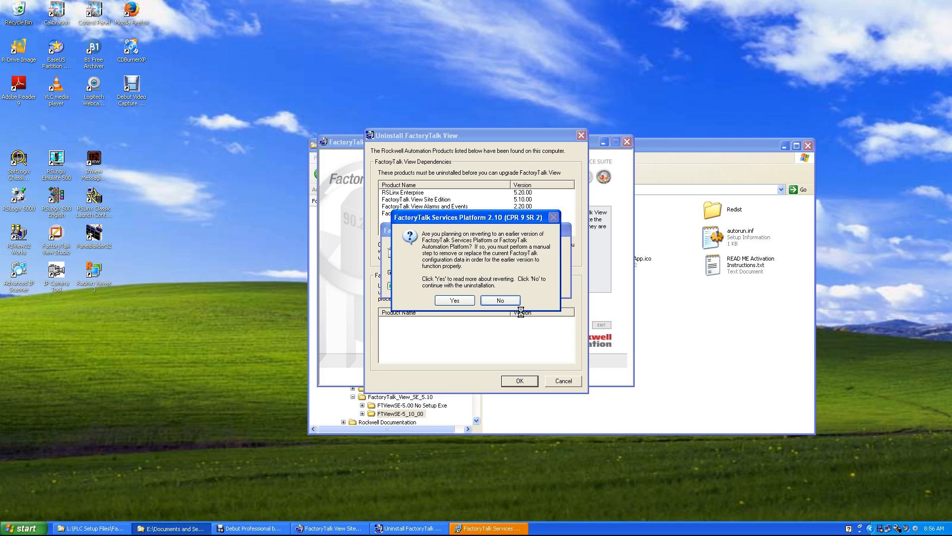
pyautogui.click(505, 300)
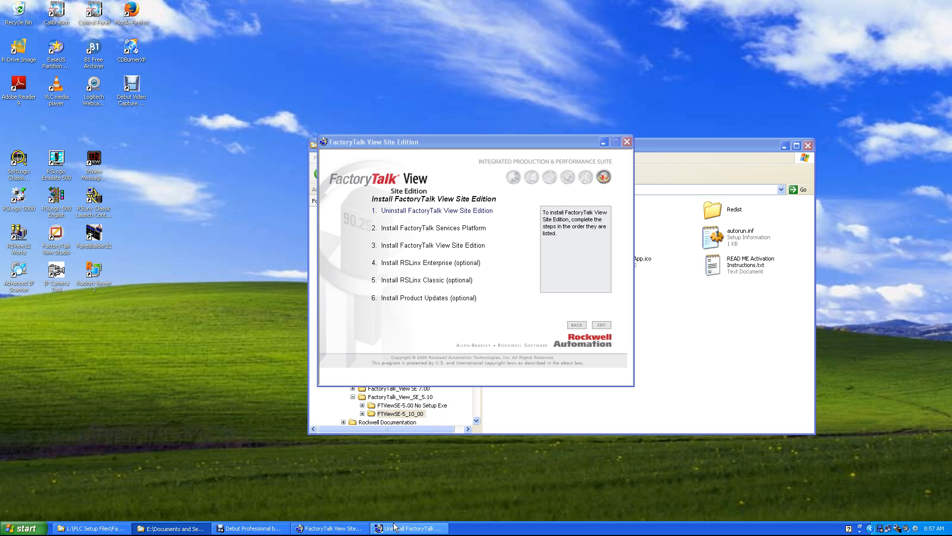
# - In a new My Computer window, try again to delete RSView Enterprise from the All Users Shared Documents on drive E
pyautogui.click(427, 428)
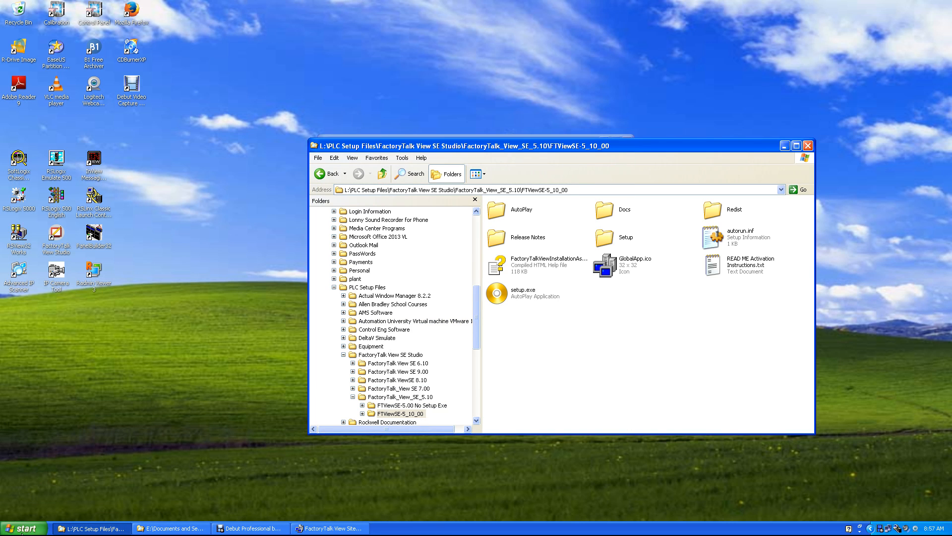
pyautogui.click(23, 528)
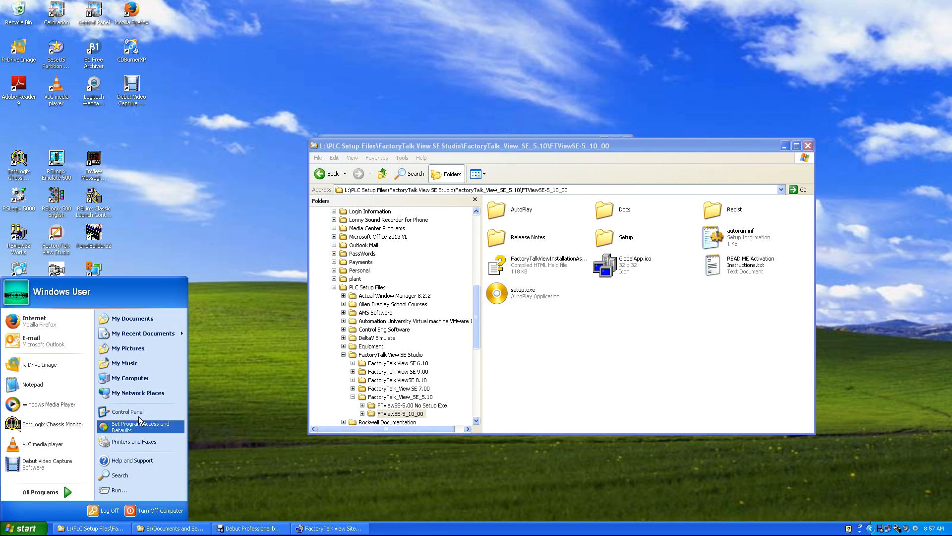
pyautogui.click(148, 380)
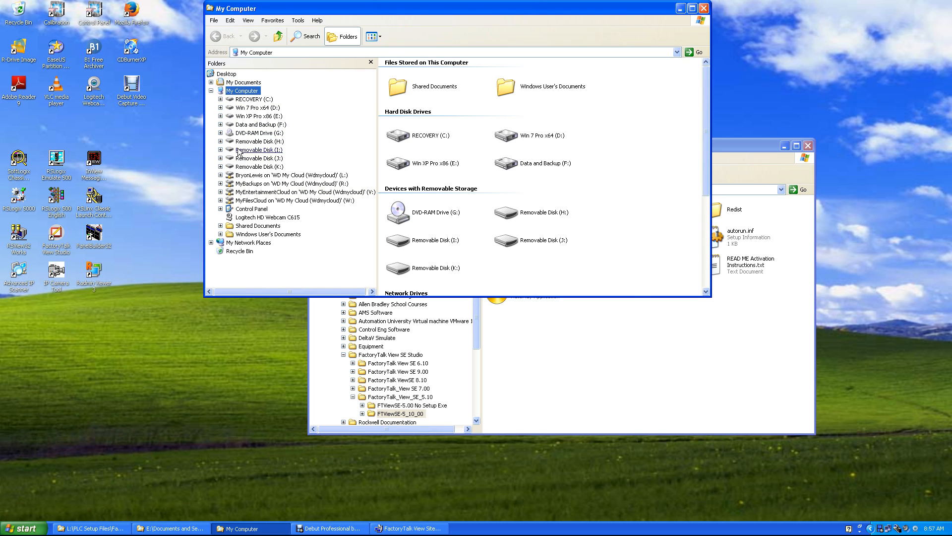
pyautogui.click(265, 117)
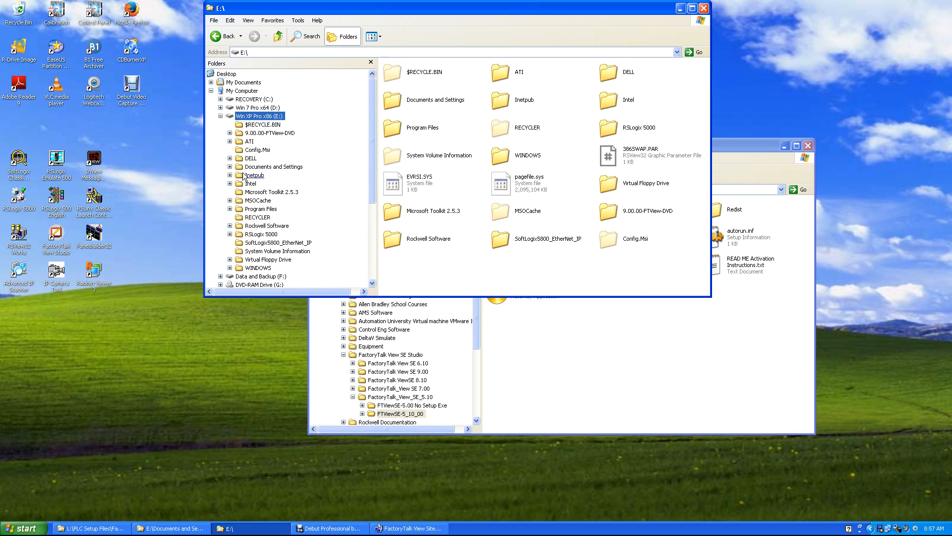
pyautogui.click(230, 167)
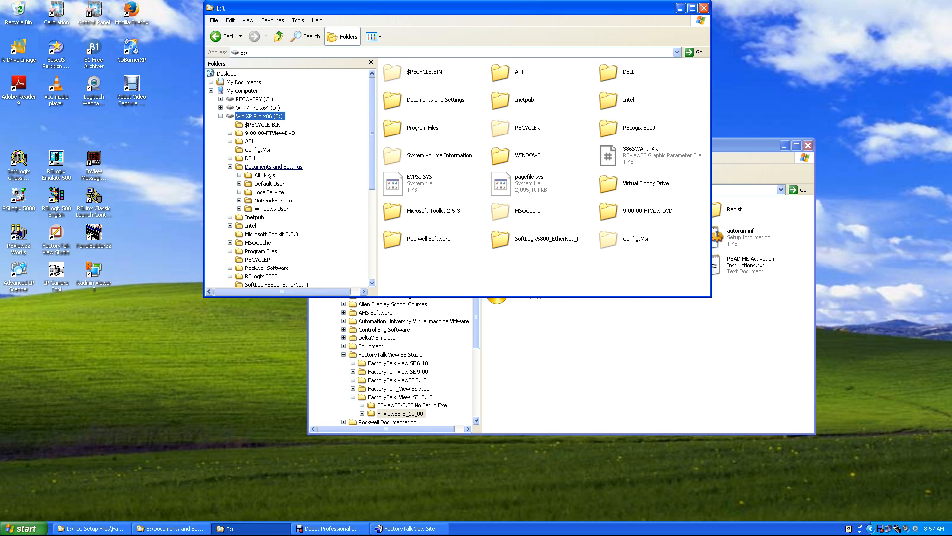
pyautogui.click(239, 175)
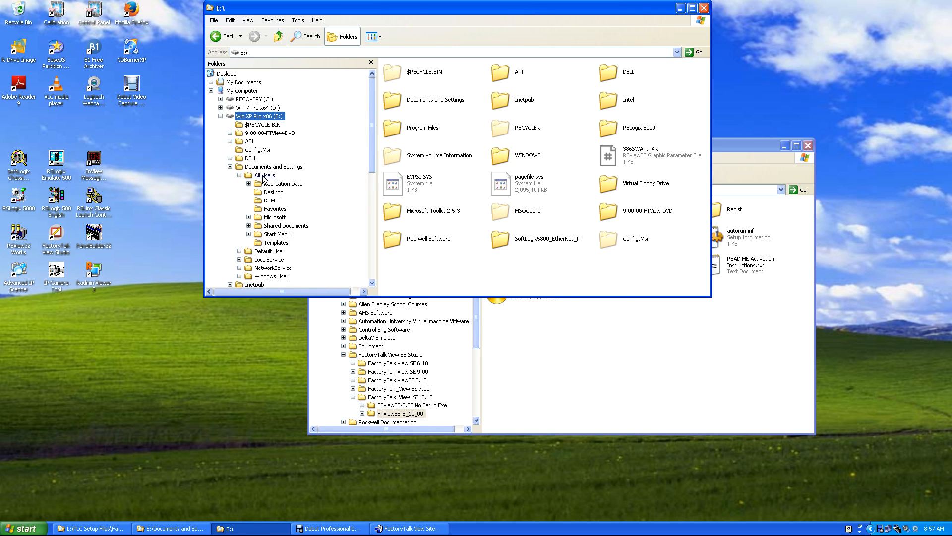
pyautogui.click(249, 226)
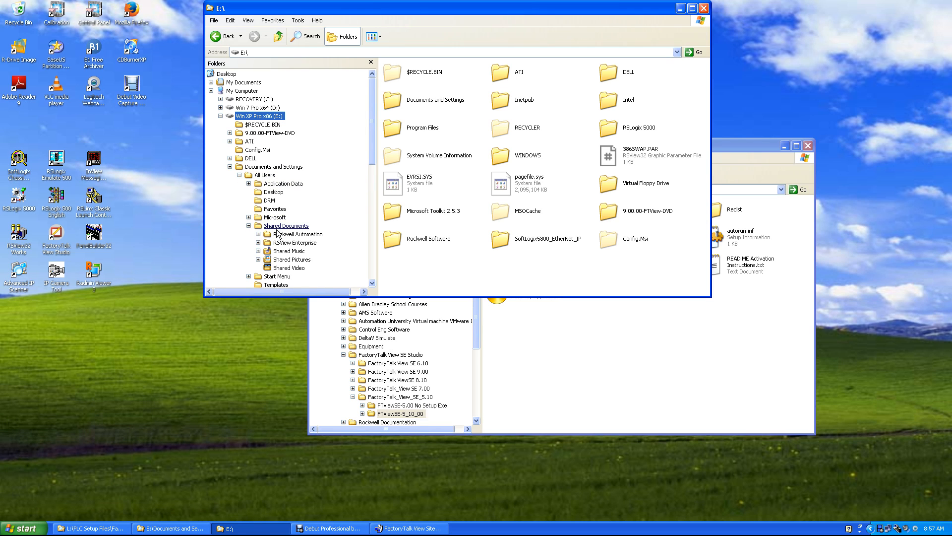
pyautogui.click(286, 243)
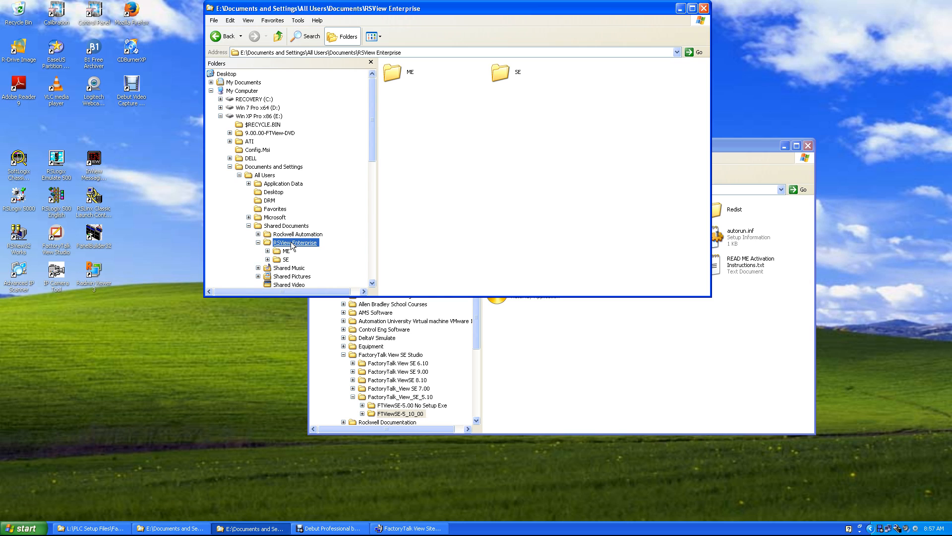
pyautogui.rightClick(289, 243)
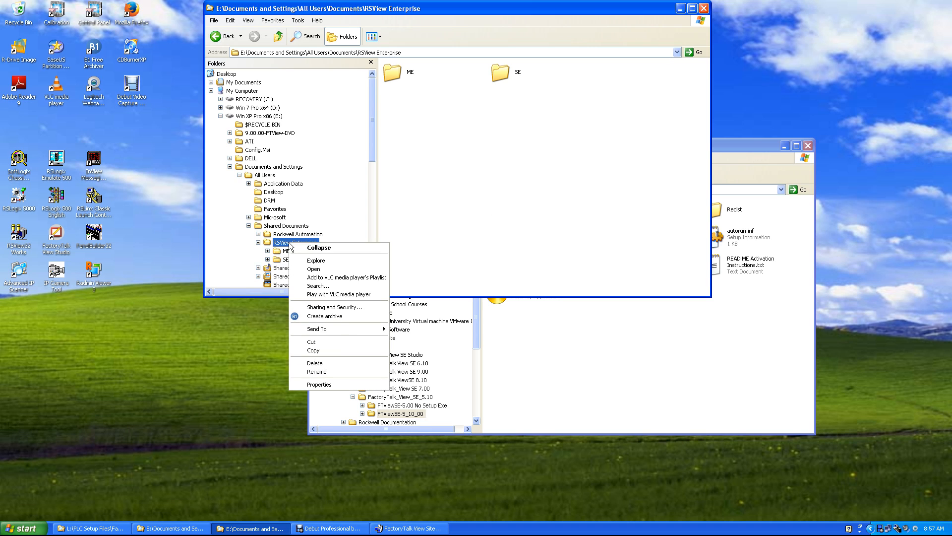
pyautogui.click(337, 360)
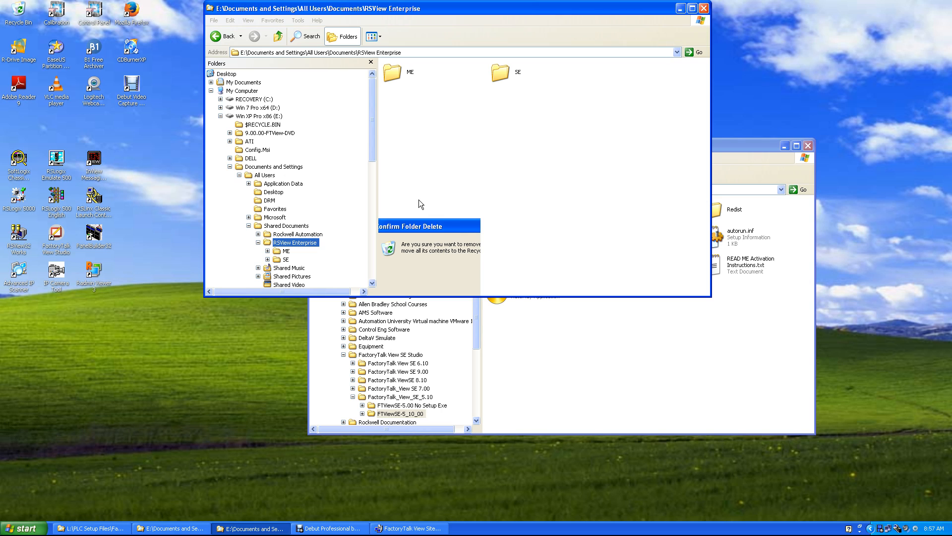
pyautogui.press('Return')
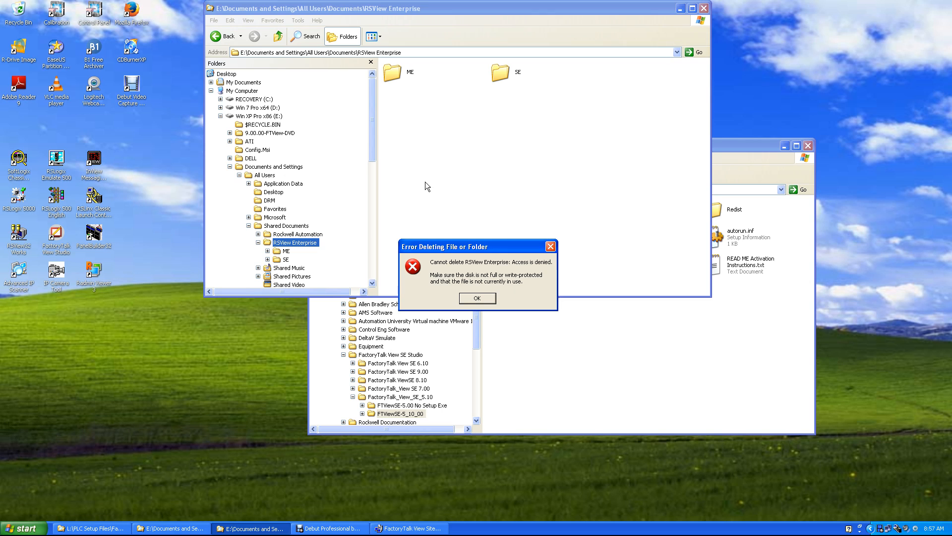
pyautogui.click(482, 299)
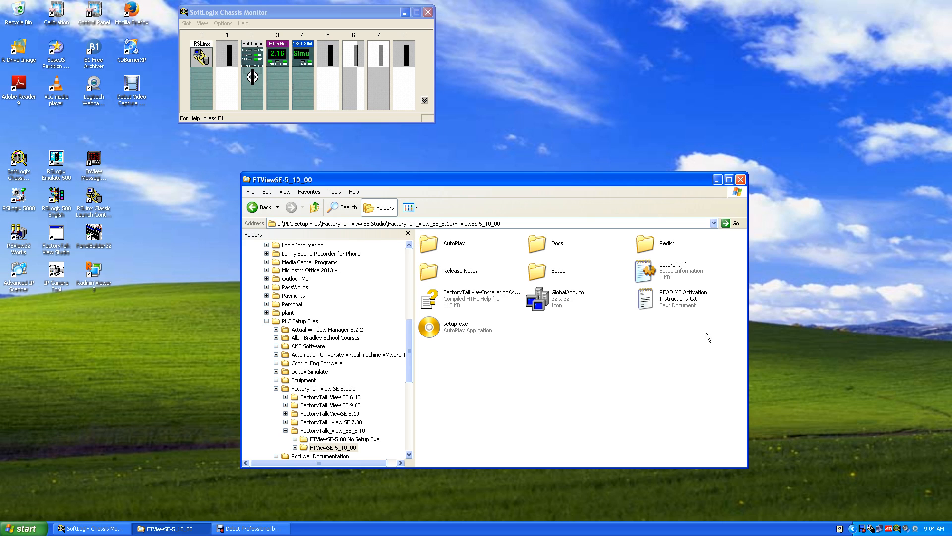
# - Browse to E:\Documents and Settings\All Users\Shared Documents and check whether the RSView Enterprise folder is still there
pyautogui.moveTo(407, 355); pyautogui.dragTo(400, 281)
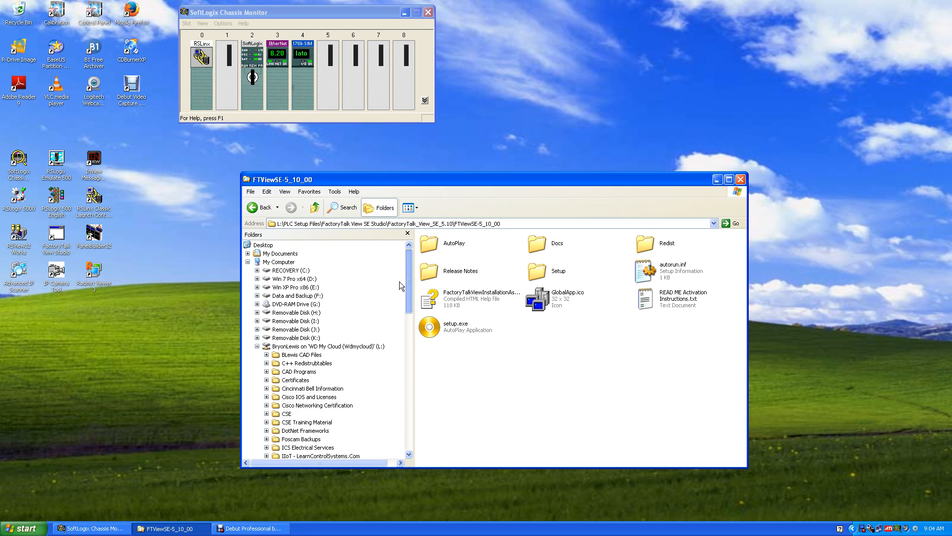
pyautogui.click(256, 288)
pyautogui.click(296, 287)
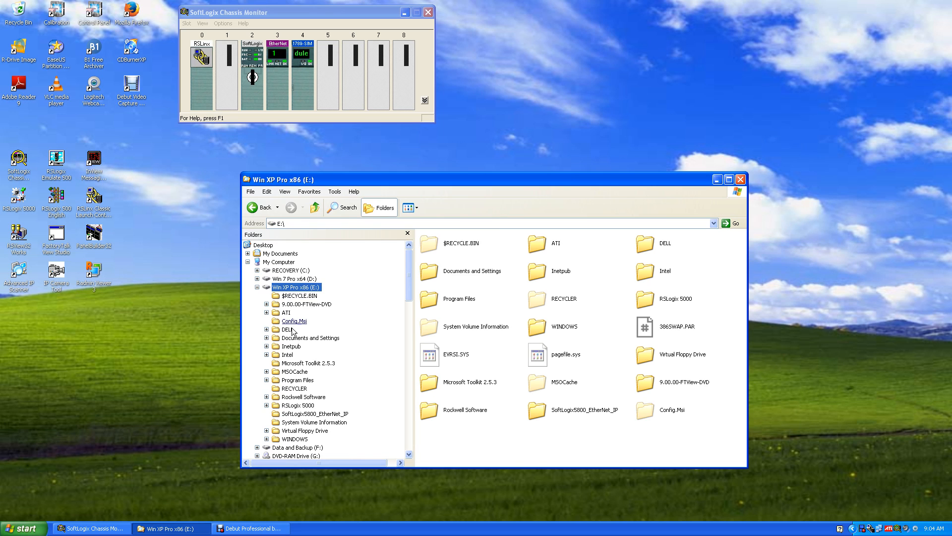
pyautogui.click(266, 337)
pyautogui.click(305, 337)
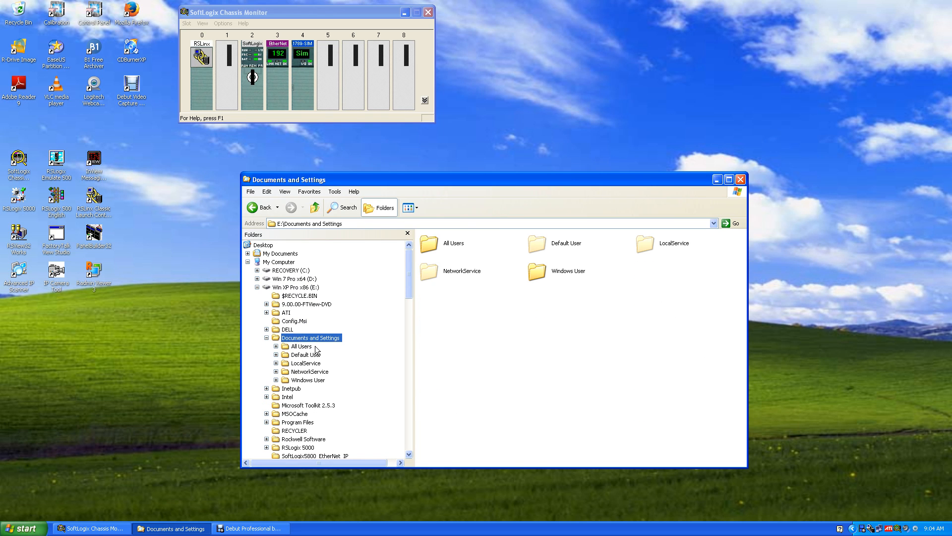
pyautogui.click(276, 346)
pyautogui.click(304, 347)
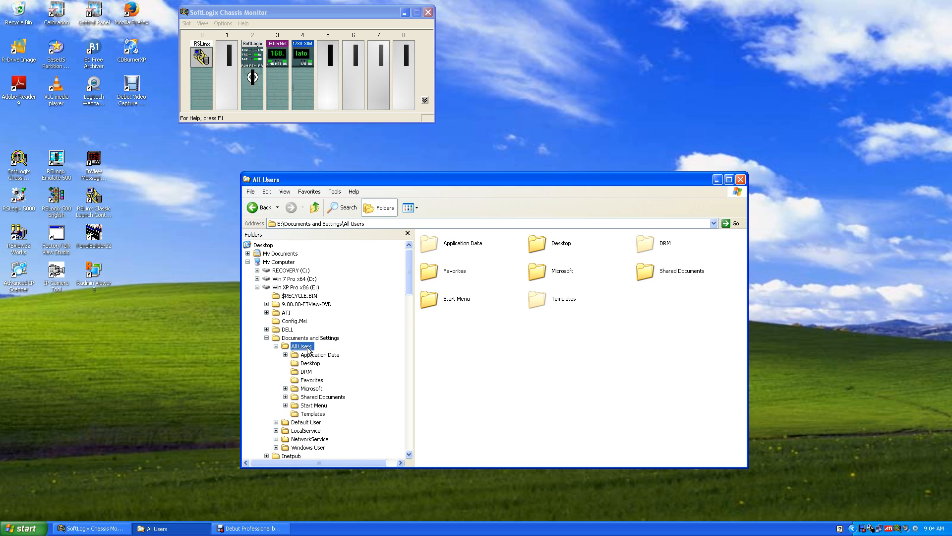
pyautogui.click(286, 396)
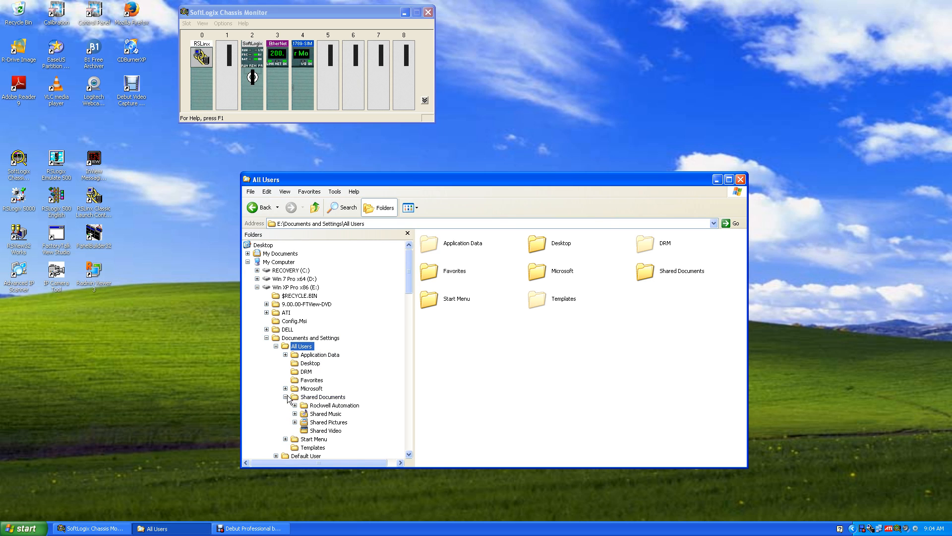
pyautogui.click(313, 397)
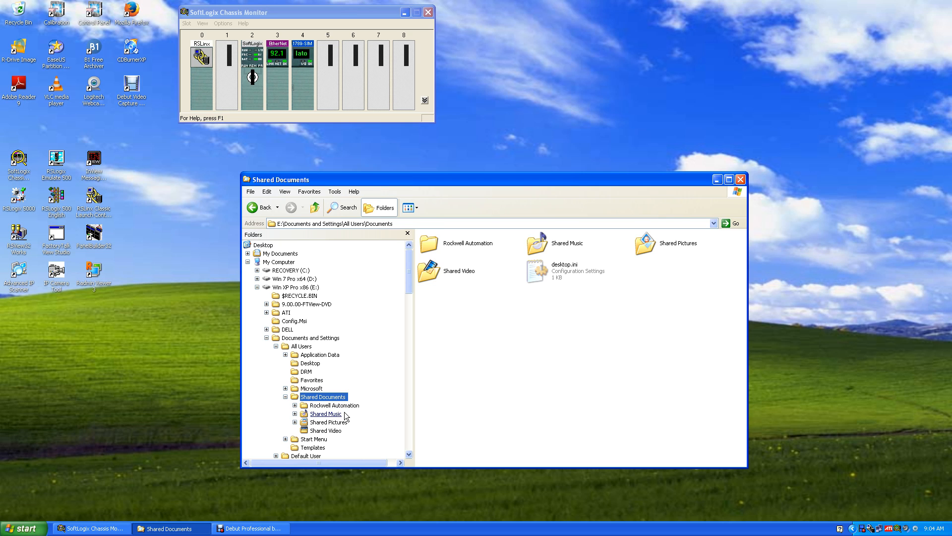
# - Close the Shared Documents window, open a new My Computer window, and move it clear of the SoftLogix Chassis Monitor
pyautogui.click(740, 180)
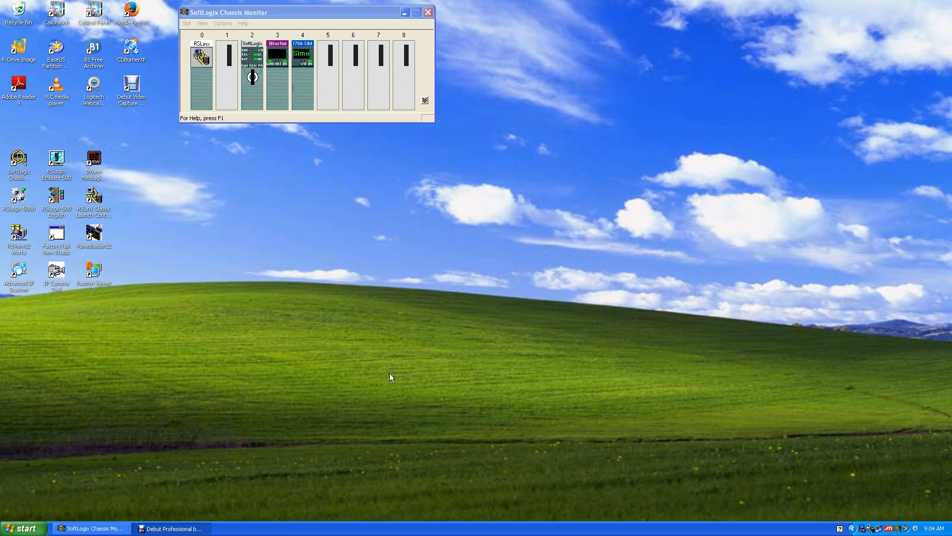
pyautogui.click(17, 529)
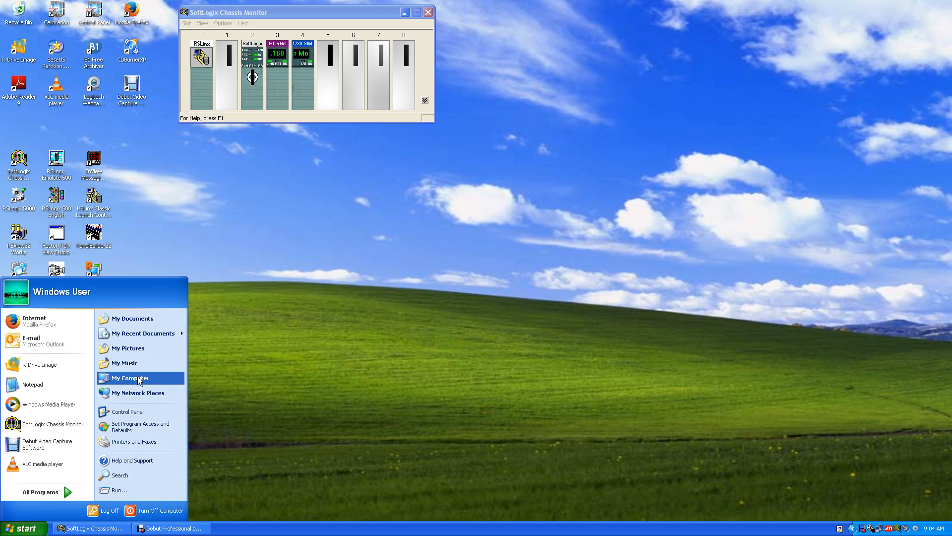
pyautogui.click(171, 378)
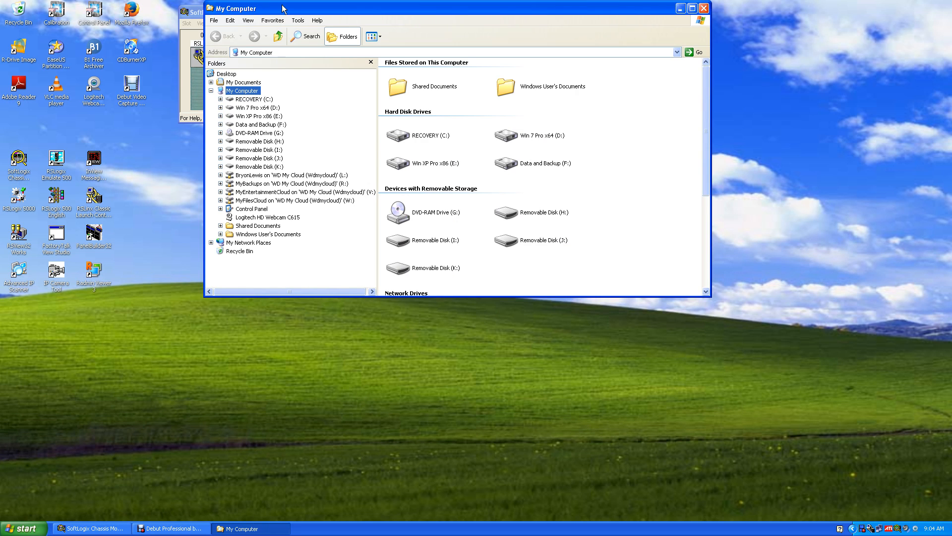
pyautogui.moveTo(406, 29); pyautogui.dragTo(537, 52)
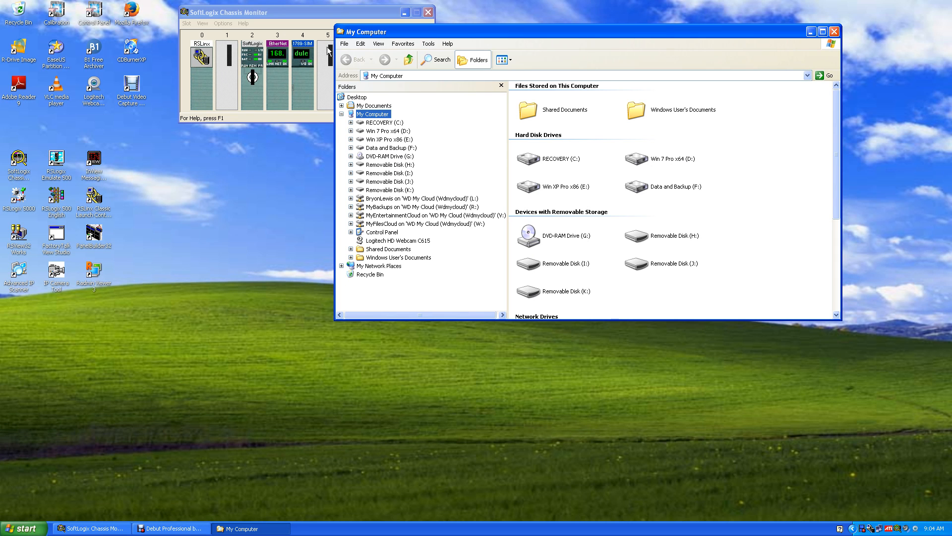
pyautogui.moveTo(381, 31); pyautogui.dragTo(464, 45)
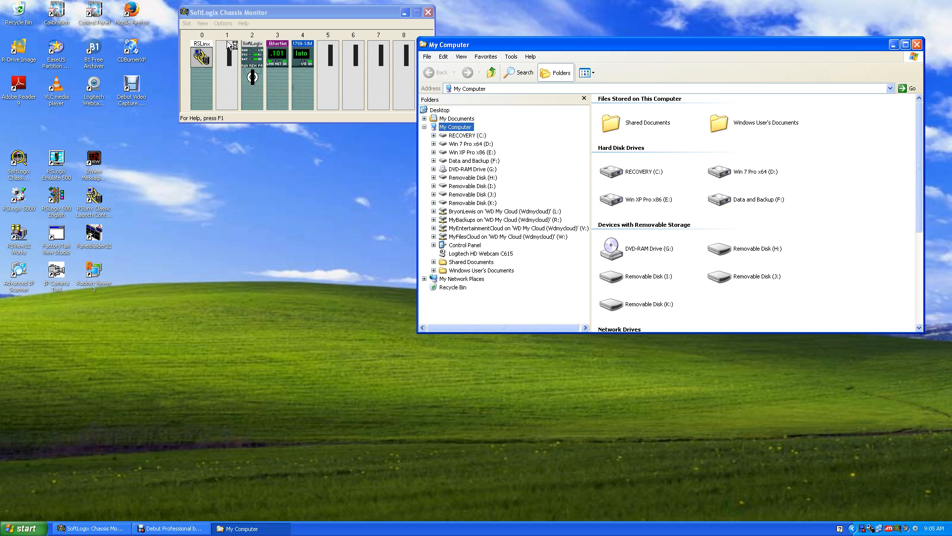
# - Turn the SoftLogix Chassis Monitor's Clear Configuration on Remove option off and back on, and check its setting
pyautogui.click(226, 25)
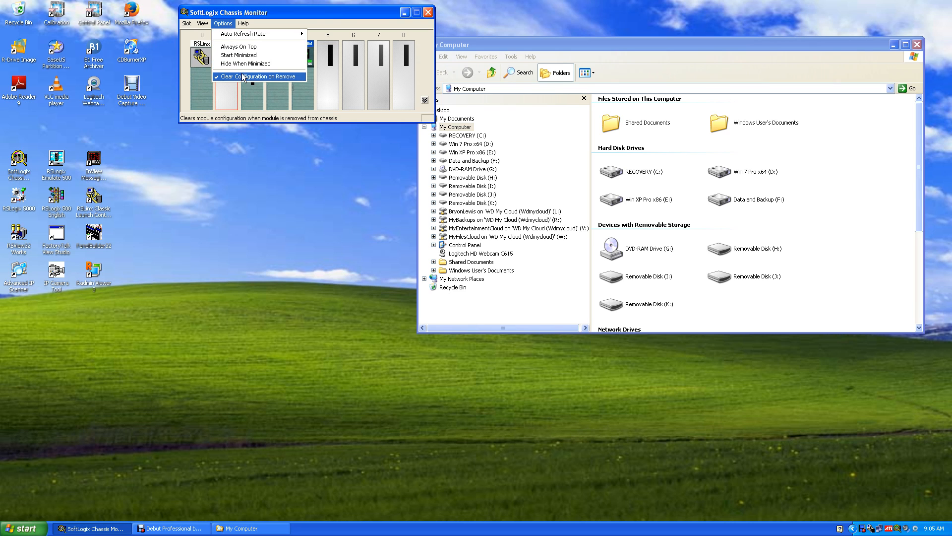
pyautogui.click(243, 77)
pyautogui.click(223, 23)
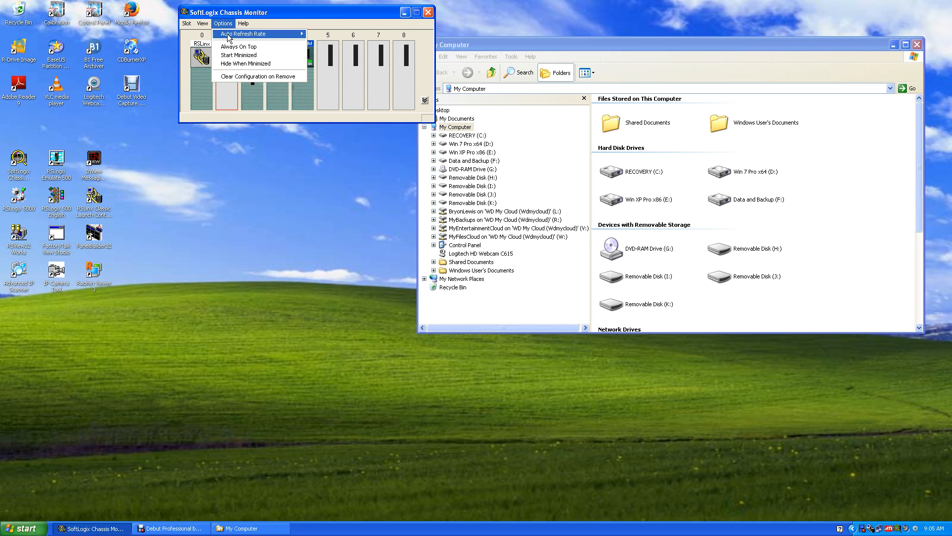
pyautogui.click(239, 75)
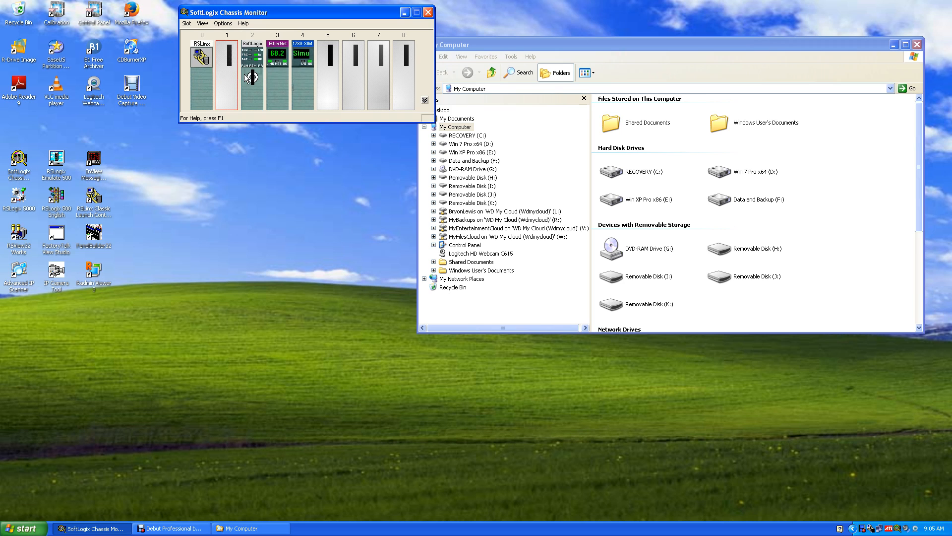
pyautogui.click(223, 23)
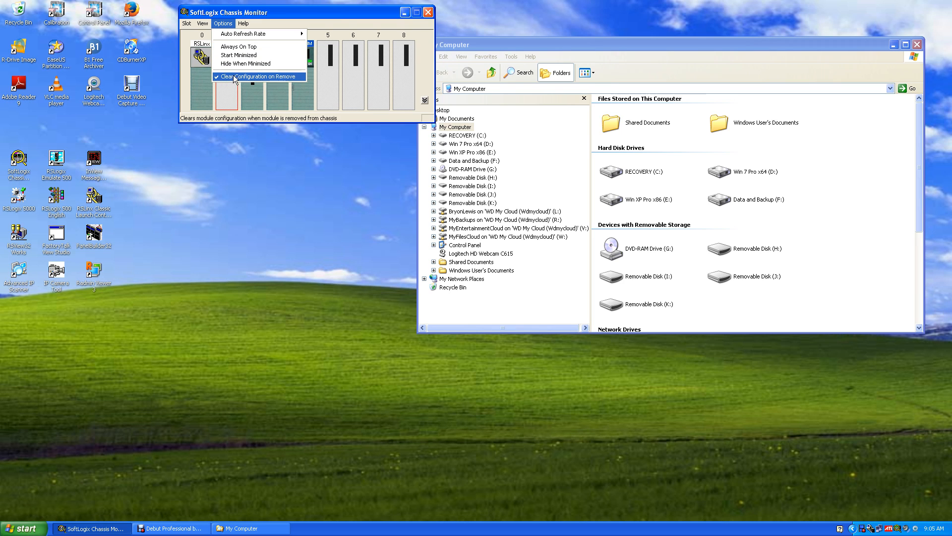
pyautogui.click(261, 135)
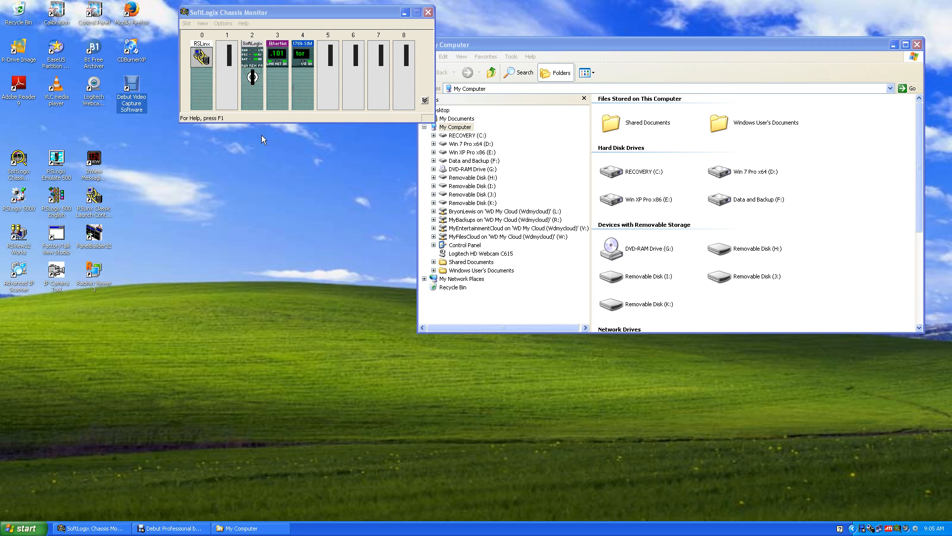
# - Review the removal prompt for the 1789-L60/A module in slot 2 and cancel it without removing the module
pyautogui.rightClick(249, 91)
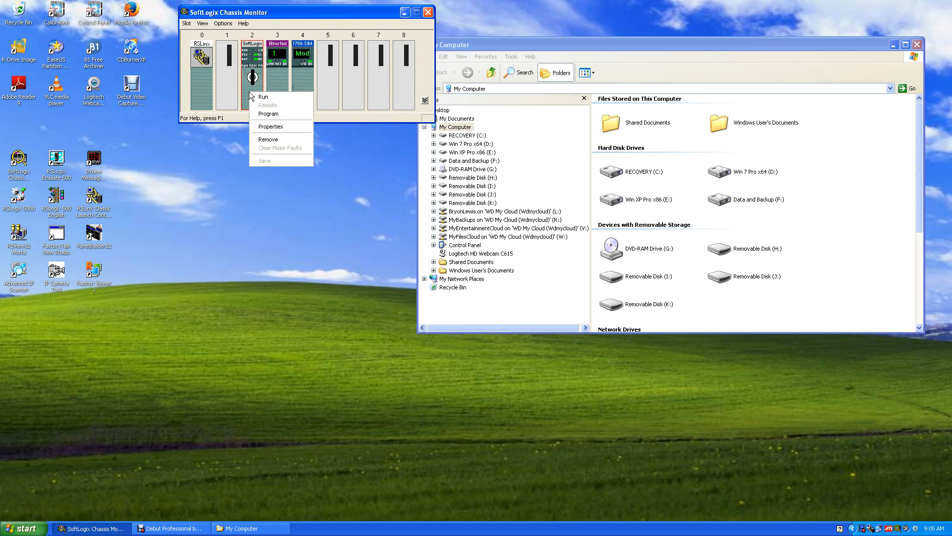
pyautogui.click(285, 139)
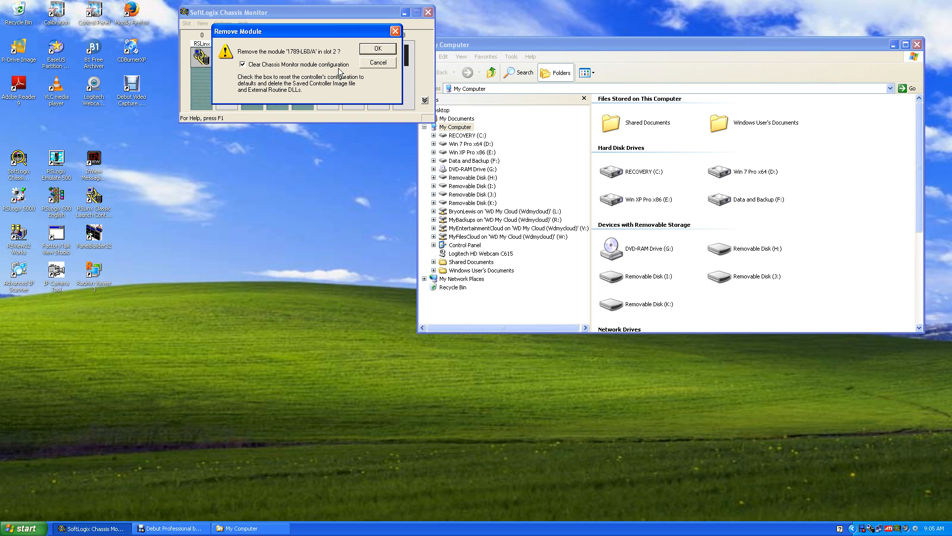
pyautogui.moveTo(435, 33); pyautogui.dragTo(540, 44)
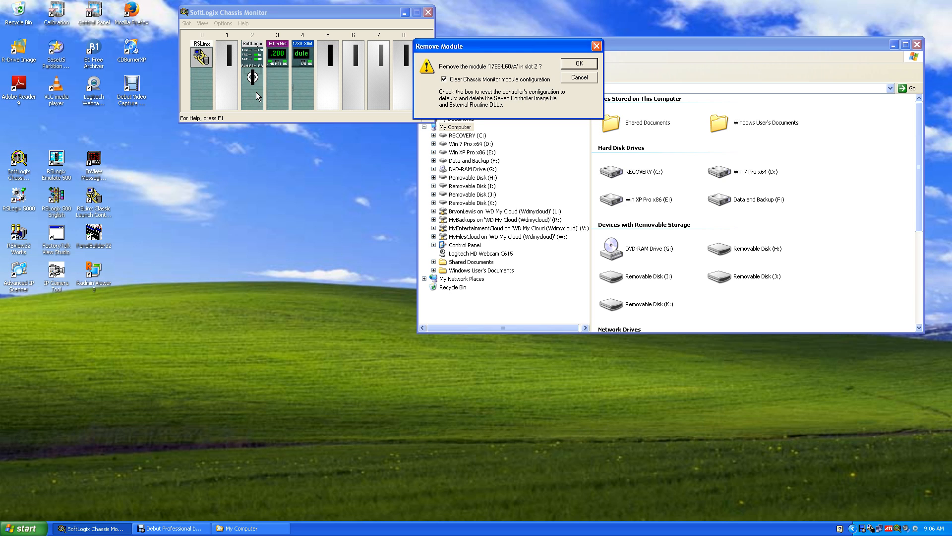
pyautogui.click(579, 78)
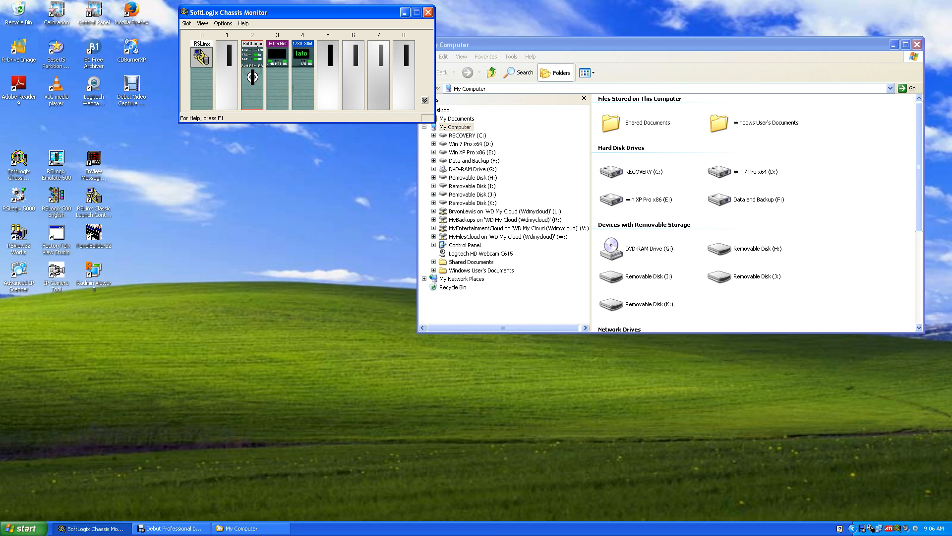
# - Shut down the SoftLogix Chassis Monitor completely
pyautogui.rightClick(899, 530)
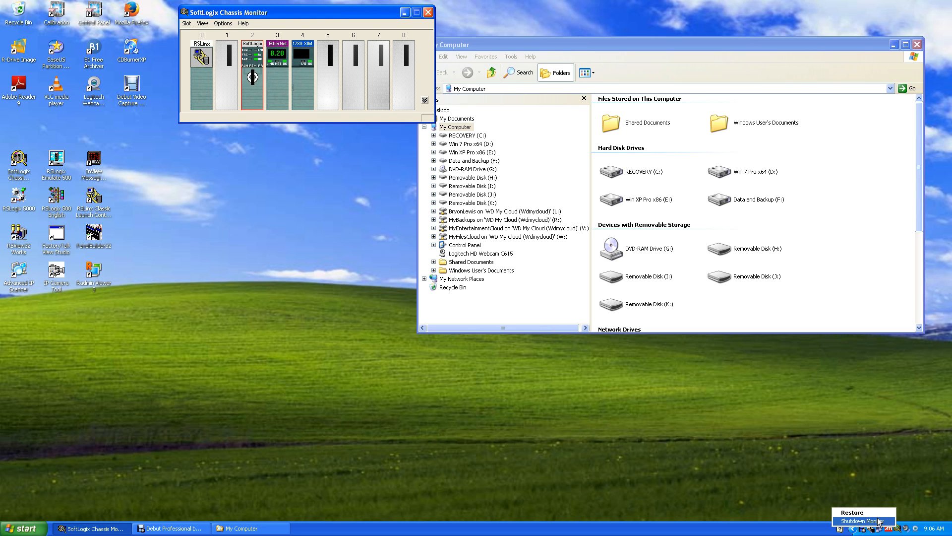
pyautogui.click(863, 521)
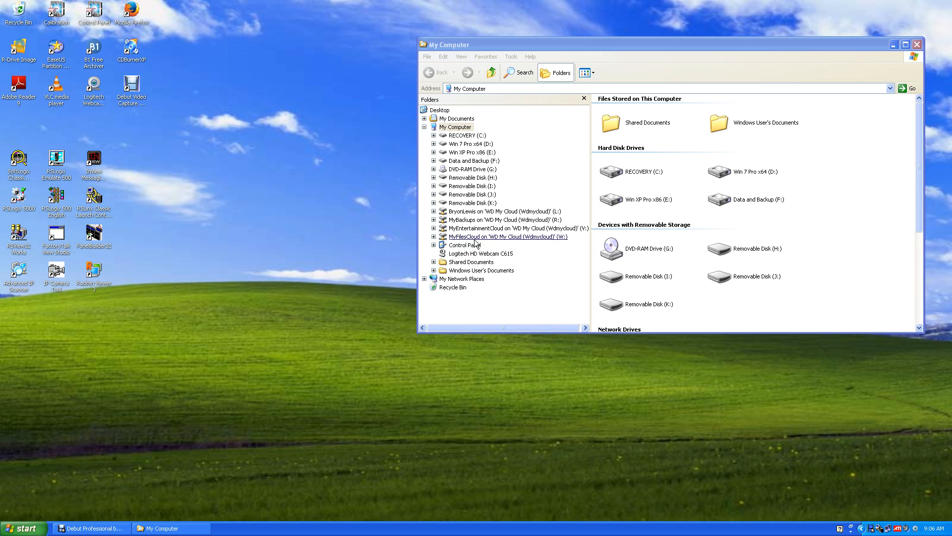
# - Browse to L:\PLC Setup Files\FactoryTalk View SE Studio\FactoryTalk_View_SE_5.10\FTViewSE-5_10_00 and move the folder window toward the screen's centre
pyautogui.click(434, 211)
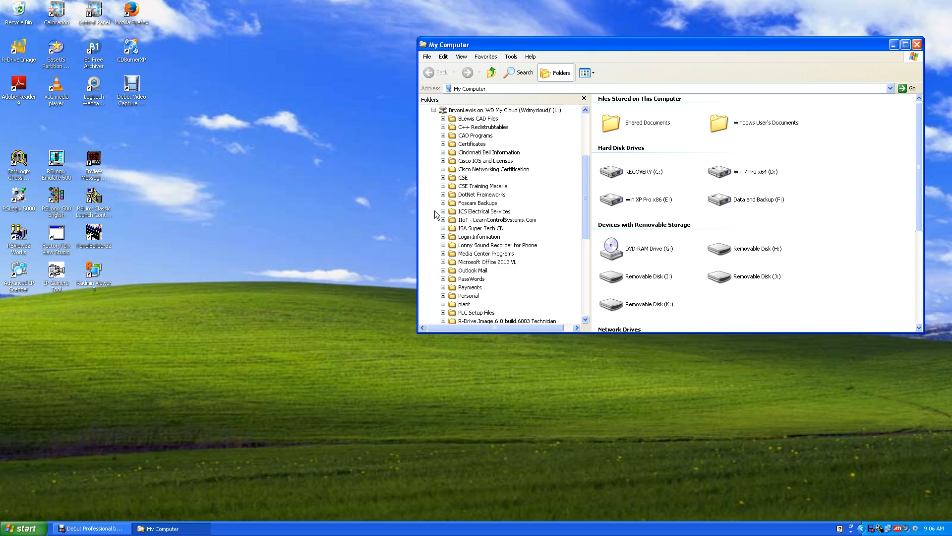
pyautogui.click(481, 312)
pyautogui.click(527, 273)
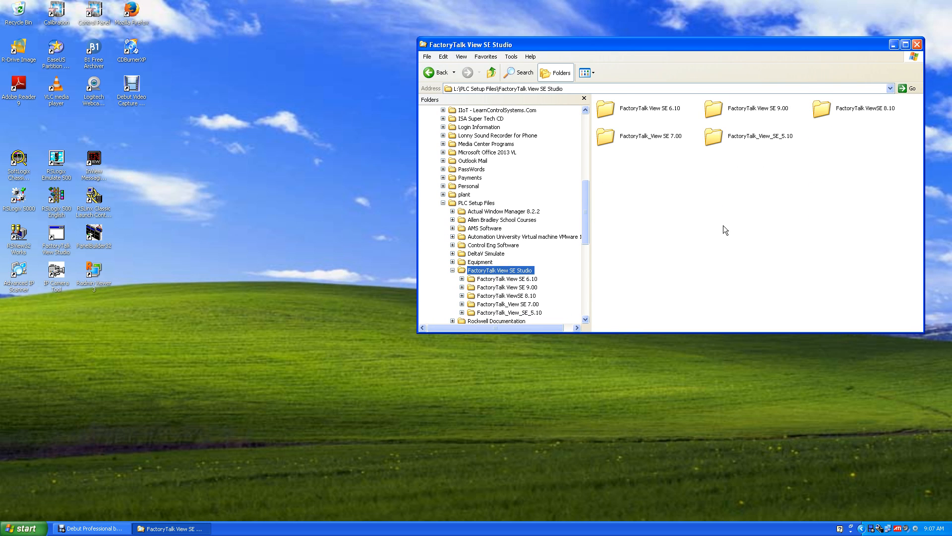
pyautogui.doubleClick(746, 142)
pyautogui.doubleClick(754, 109)
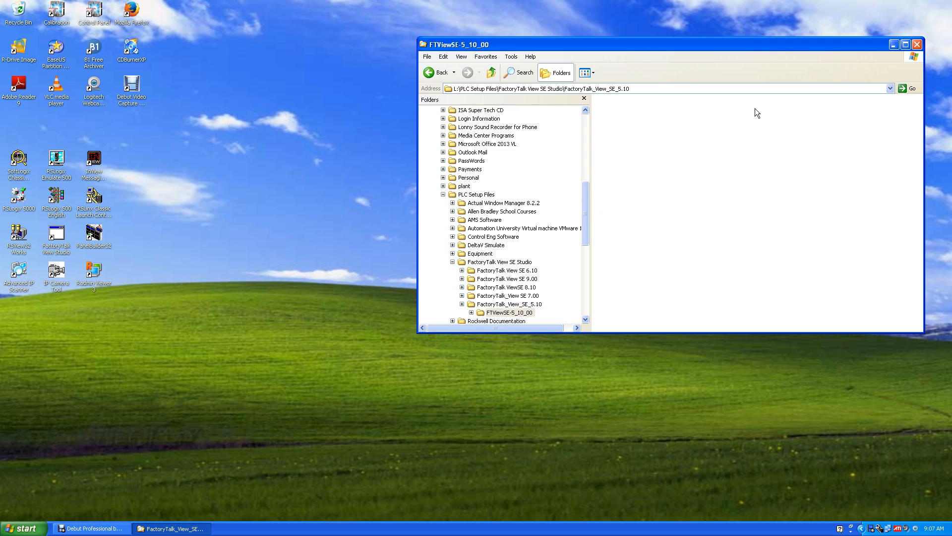
pyautogui.moveTo(728, 48); pyautogui.dragTo(559, 159)
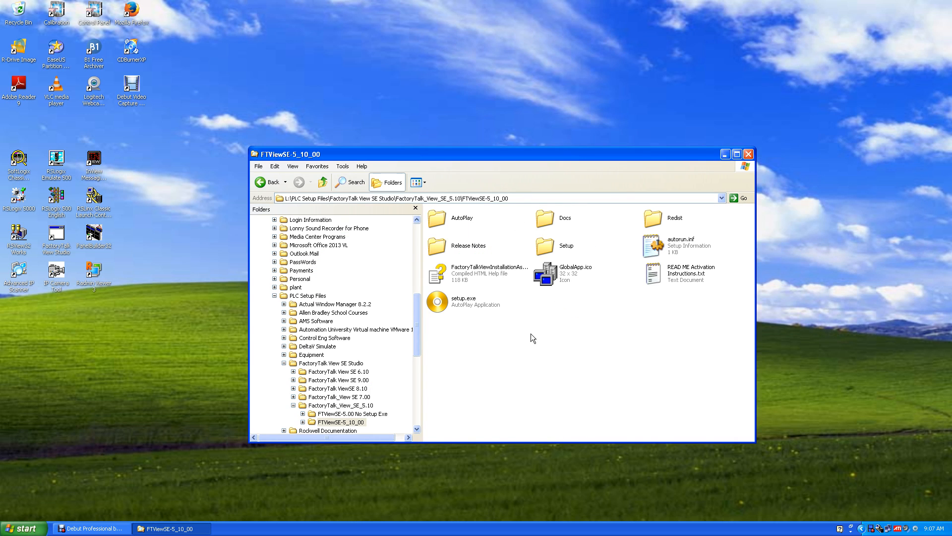
pyautogui.rightClick(439, 308)
pyautogui.click(465, 323)
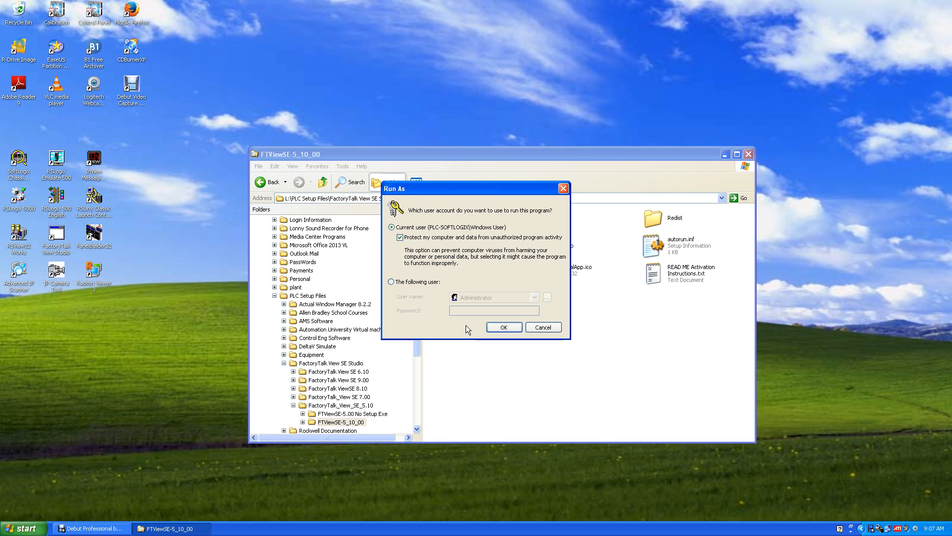
pyautogui.click(391, 281)
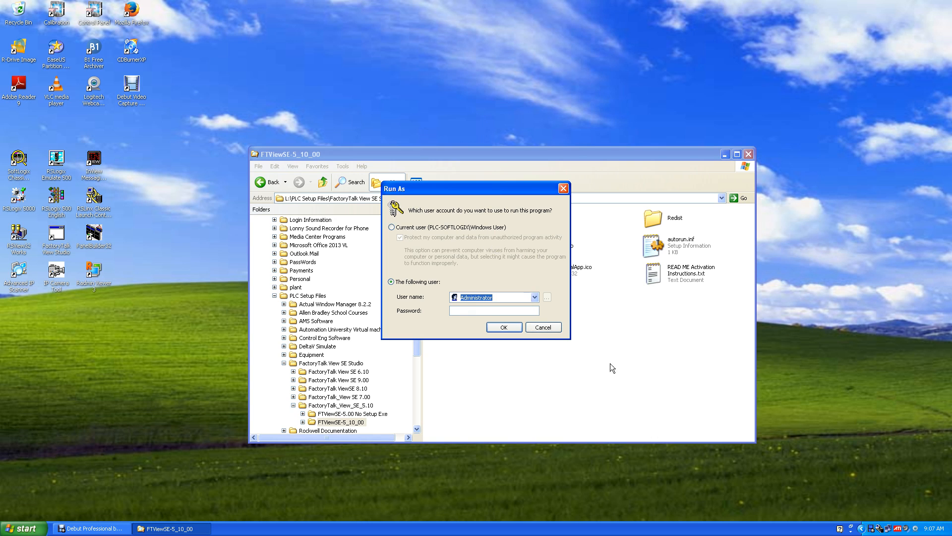
pyautogui.click(546, 328)
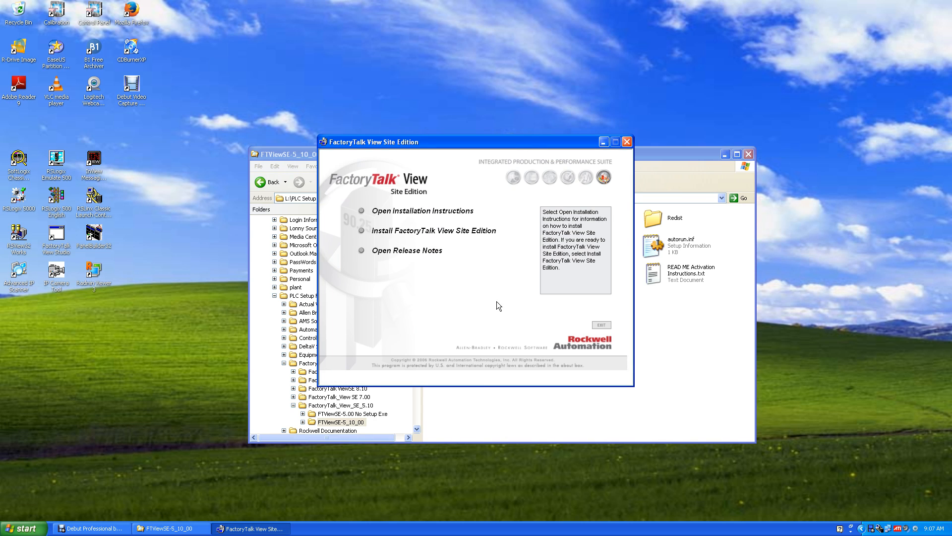
# - Start the FactoryTalk Services Platform installation from the Site Edition installer, accept its license agreement, and move the wizard aside
pyautogui.click(407, 233)
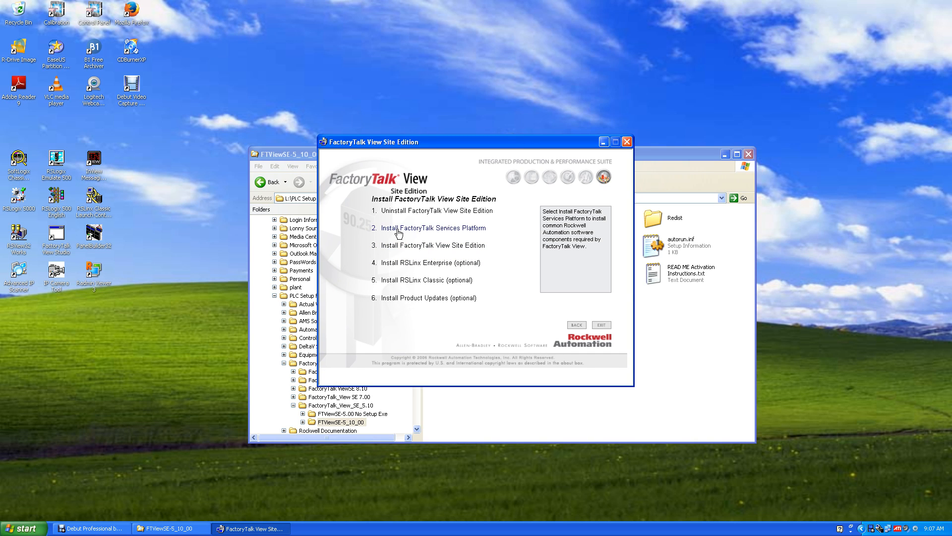
pyautogui.click(455, 230)
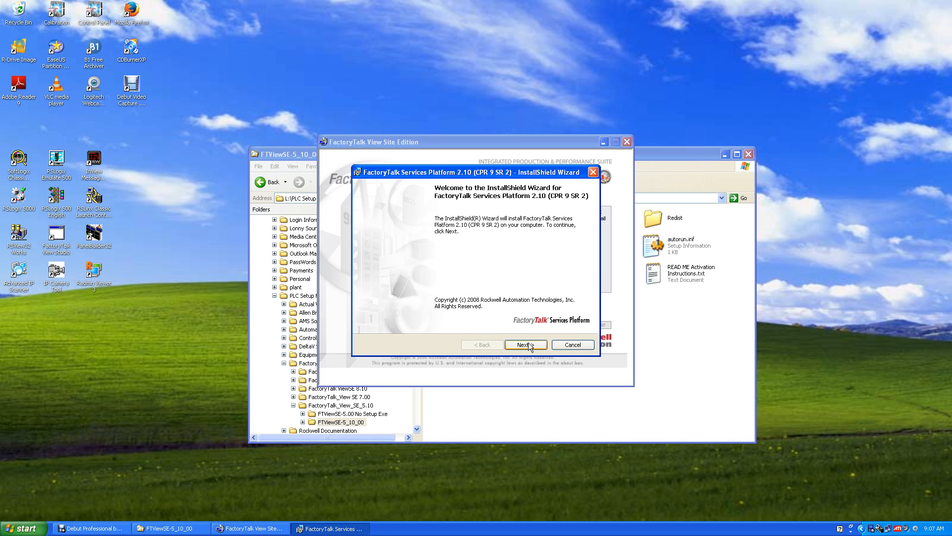
pyautogui.click(528, 342)
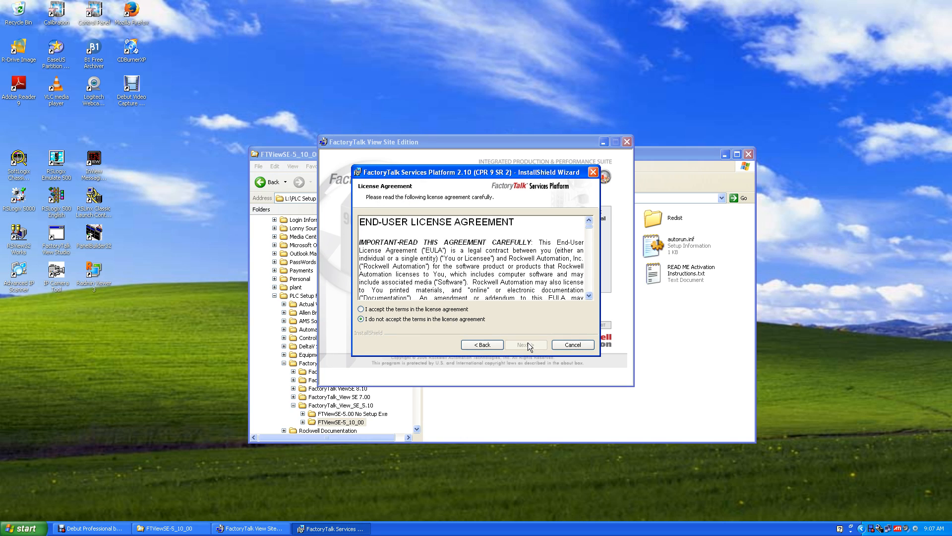
pyautogui.click(361, 309)
pyautogui.moveTo(452, 173); pyautogui.dragTo(633, 194)
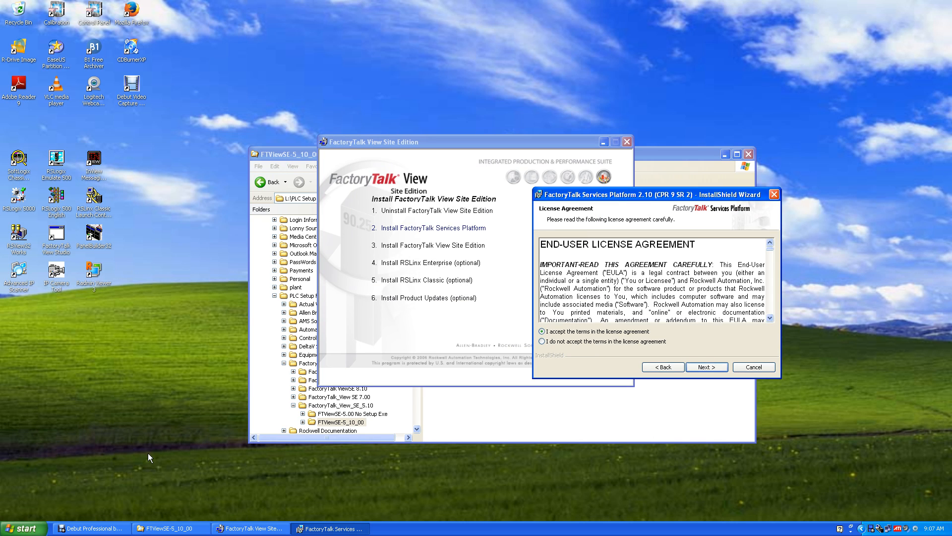
# - Open the Windows Components wizard and check whether Internet Information Services (IIS) and Management and Monitoring Tools are selected
pyautogui.click(31, 529)
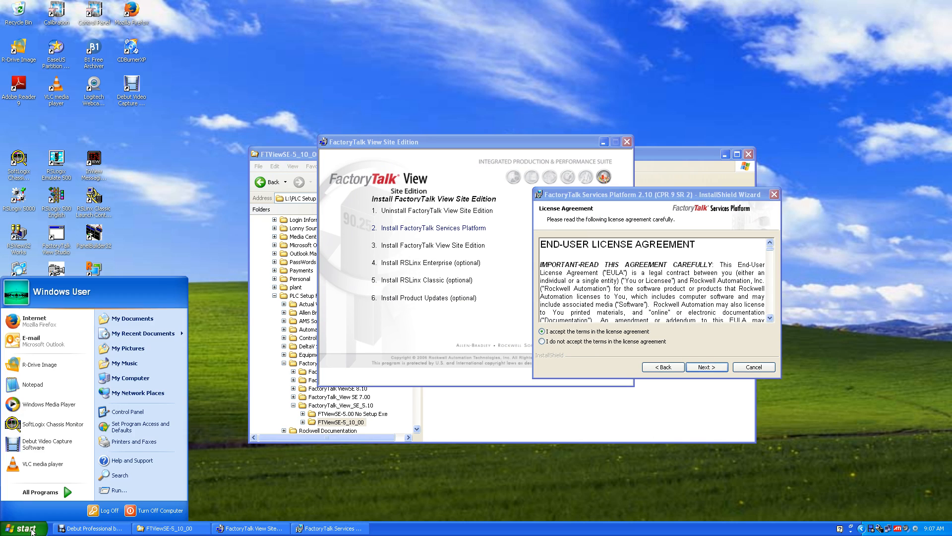
pyautogui.click(137, 414)
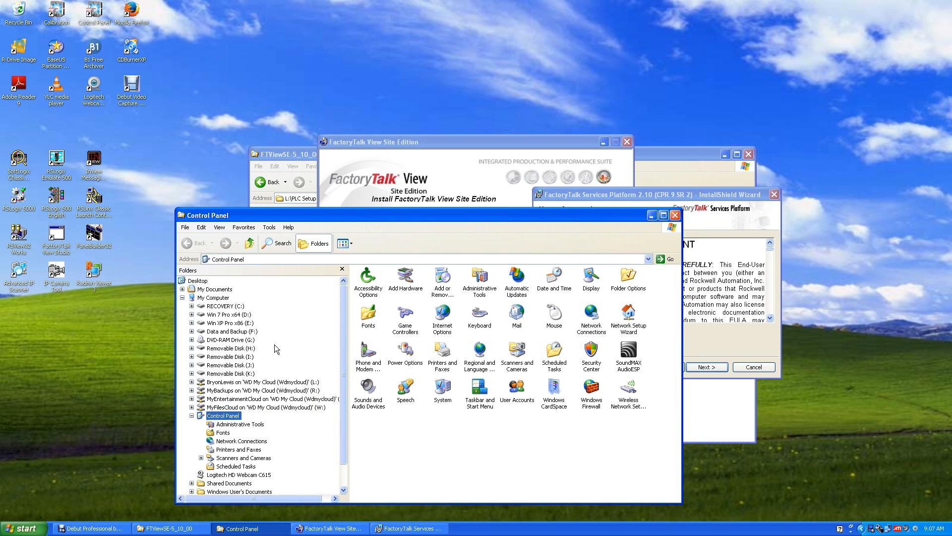
pyautogui.click(445, 280)
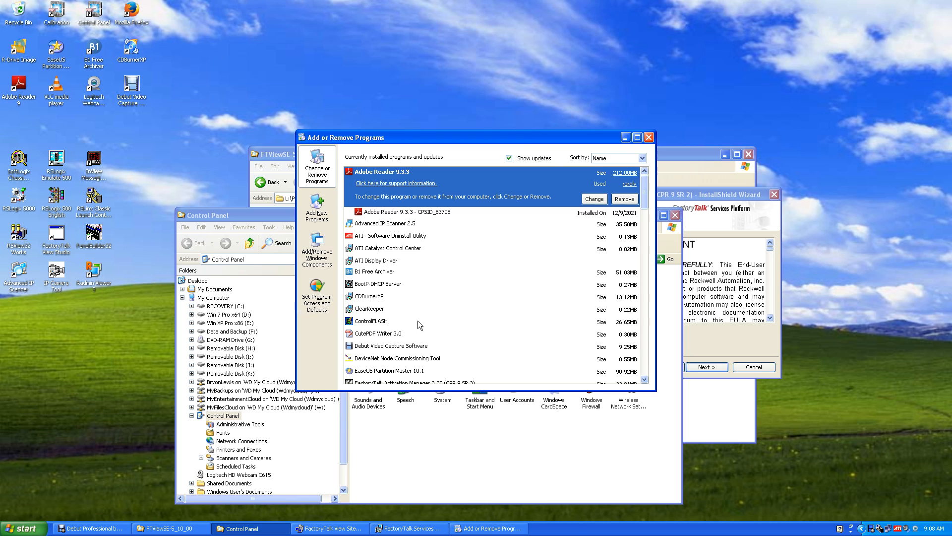
pyautogui.click(318, 245)
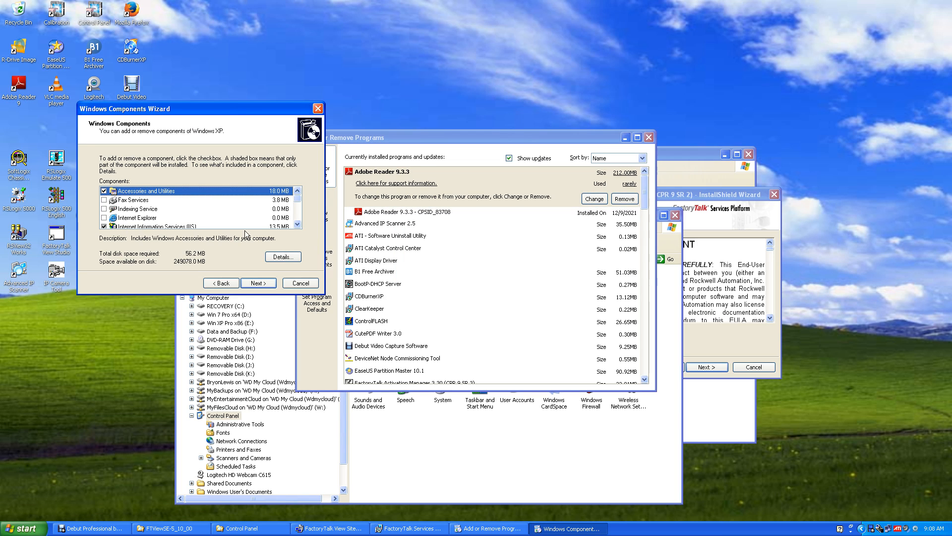
pyautogui.click(298, 224)
pyautogui.click(298, 224)
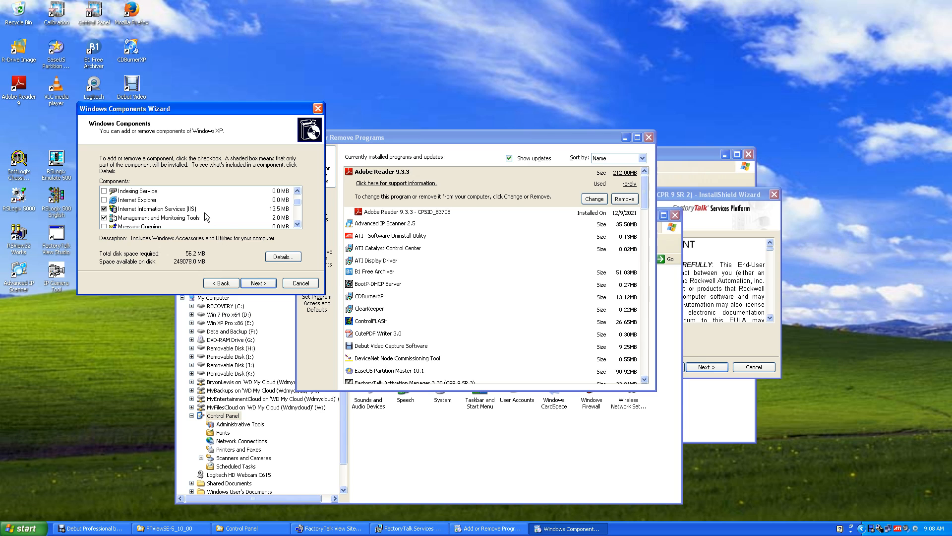
# - Apply the Windows component configuration, finish the wizard, and close Add or Remove Programs and Control Panel
pyautogui.click(260, 281)
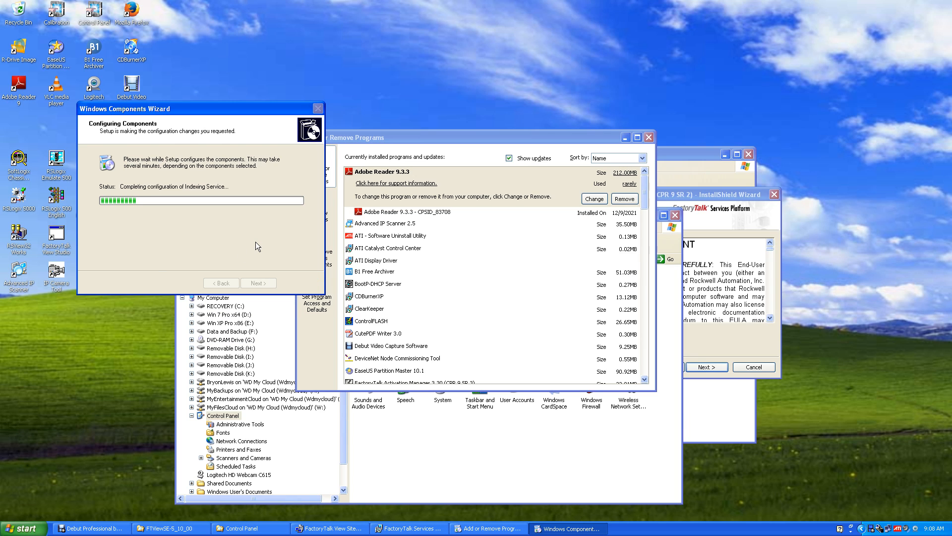
pyautogui.click(258, 283)
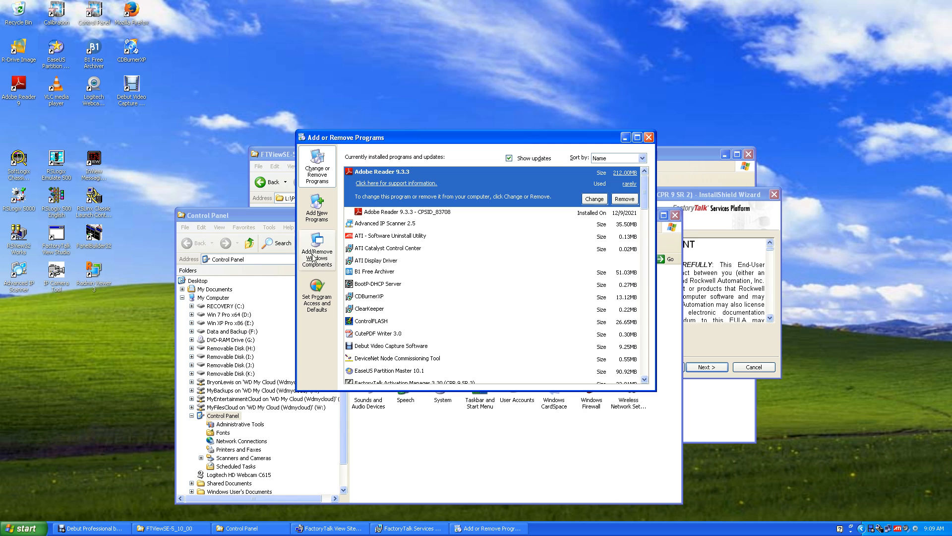
pyautogui.click(648, 137)
pyautogui.click(675, 215)
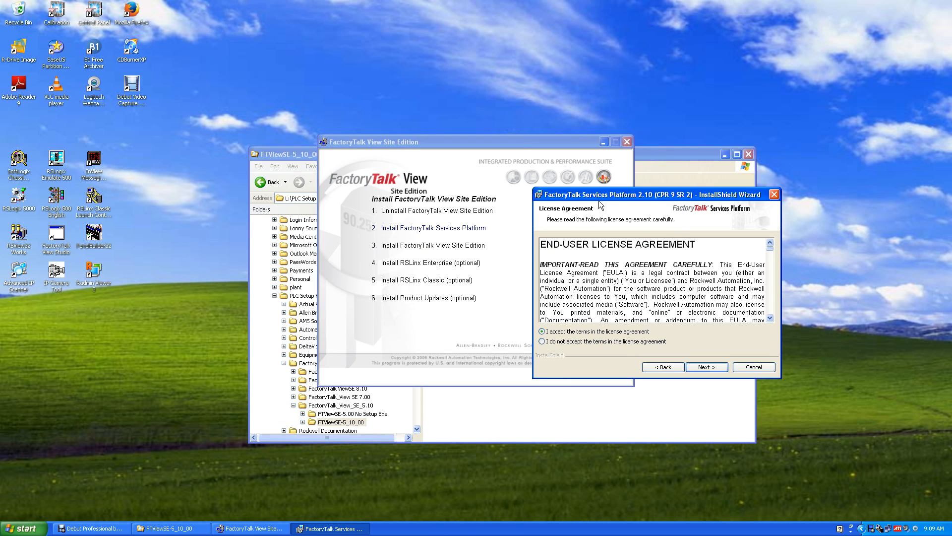
# - Install FactoryTalk Services Platform 2.10 with the Standard setup type and finish its wizard
pyautogui.moveTo(606, 195); pyautogui.dragTo(469, 171)
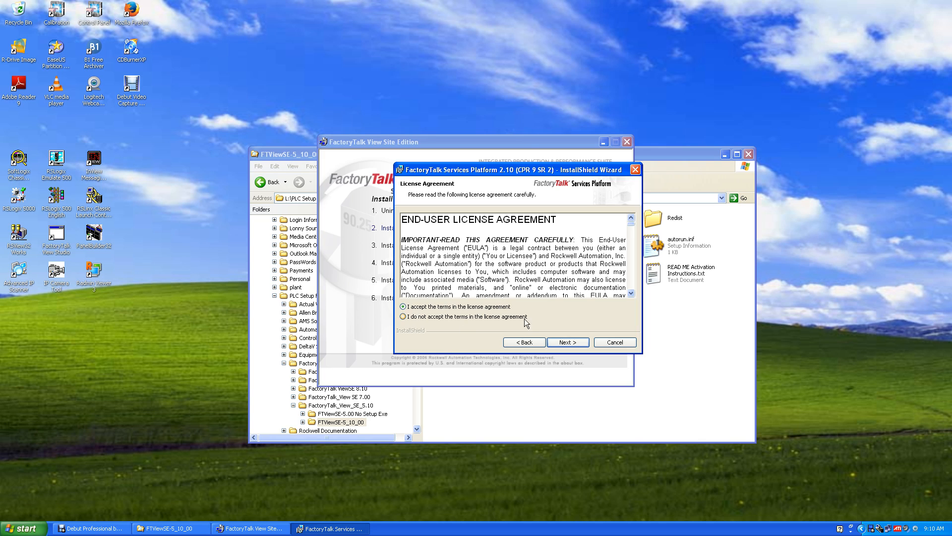
pyautogui.click(568, 343)
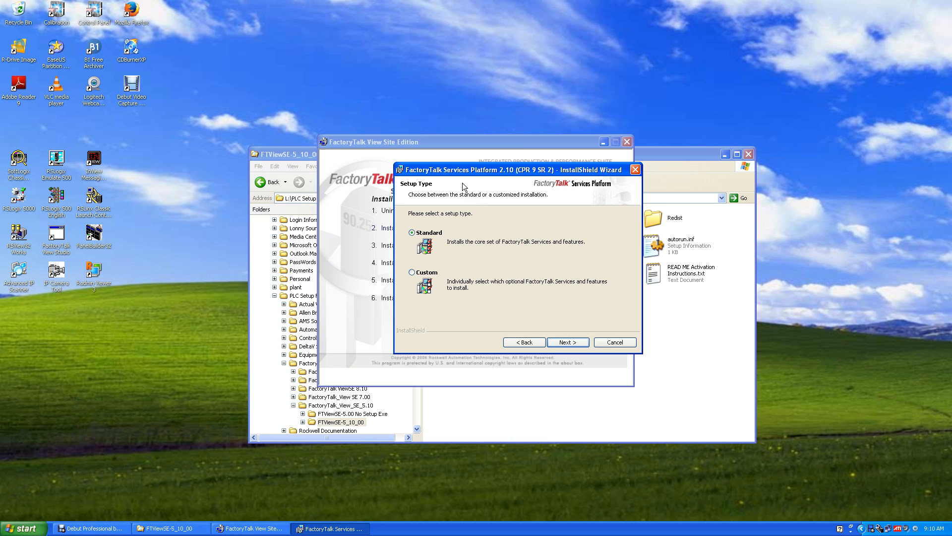
pyautogui.click(570, 343)
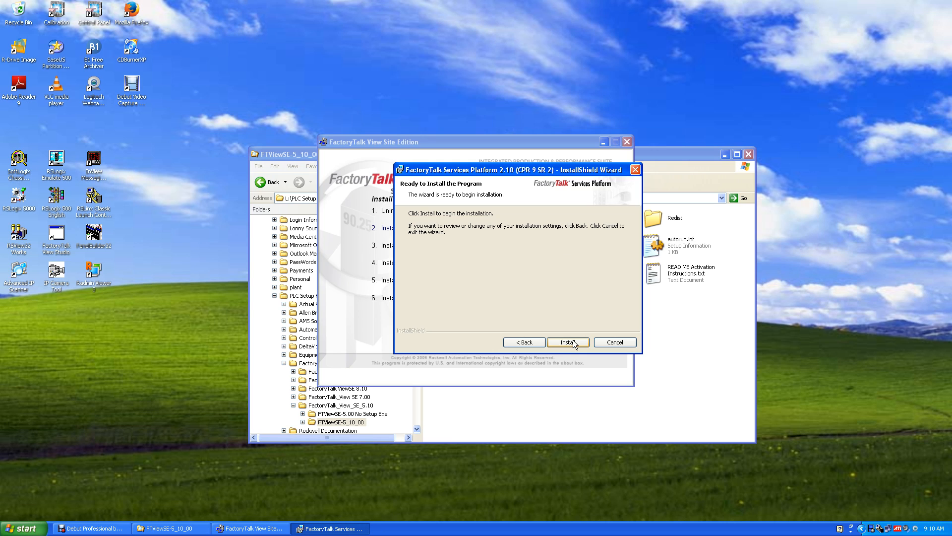
pyautogui.click(572, 340)
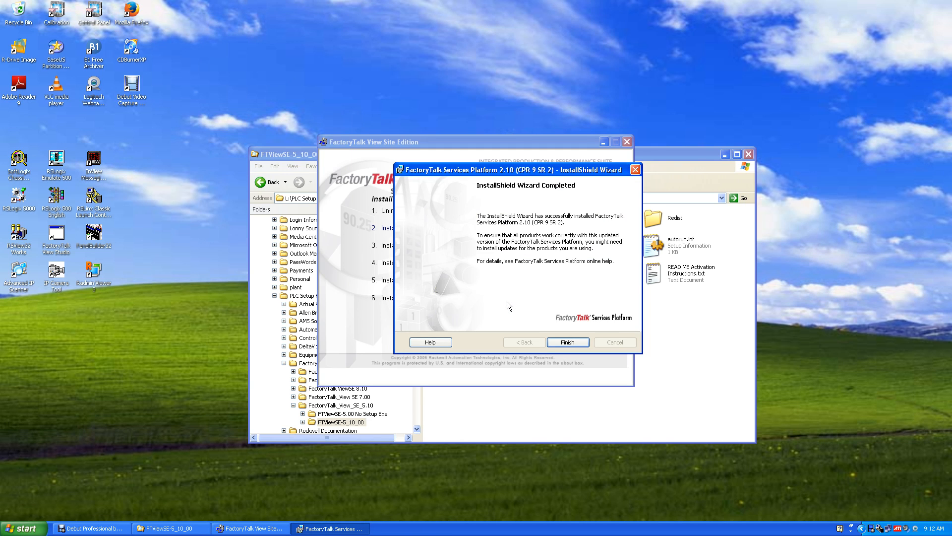
pyautogui.click(568, 342)
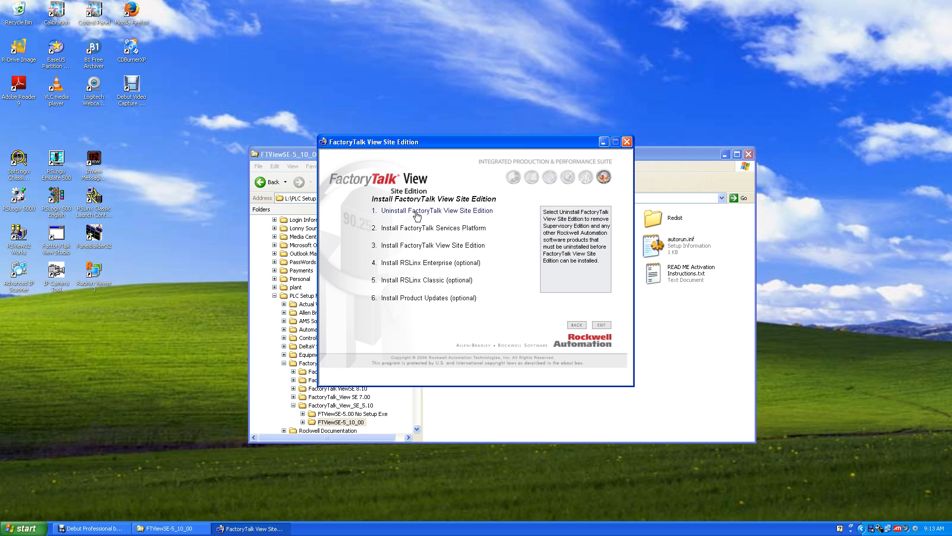
# - Start the FactoryTalk View Site Edition installation, allow running Rockwell processes to be terminated, and accept the license agreement
pyautogui.click(439, 250)
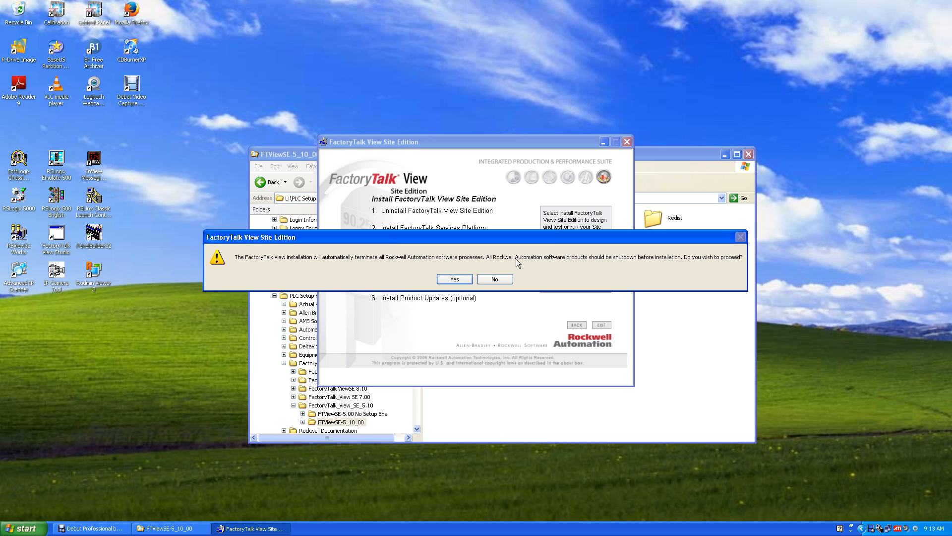
pyautogui.click(457, 280)
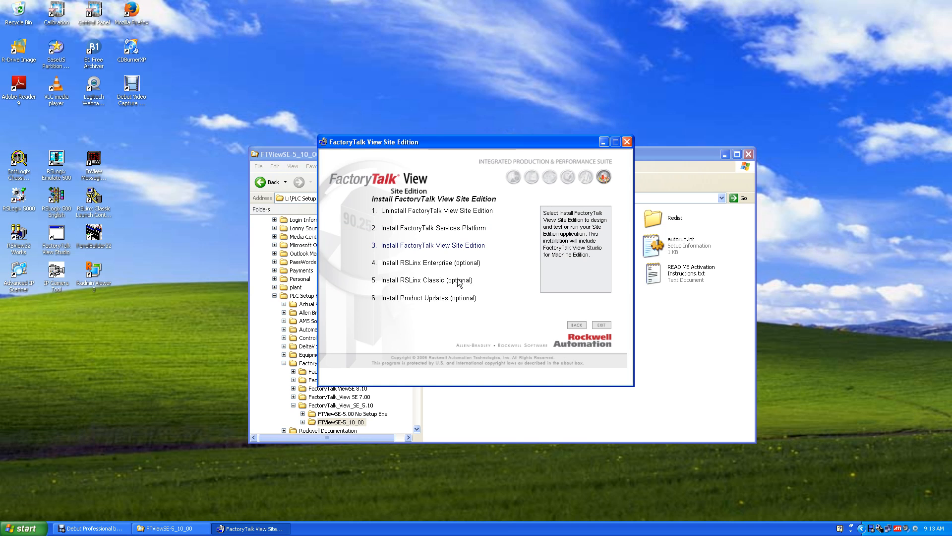
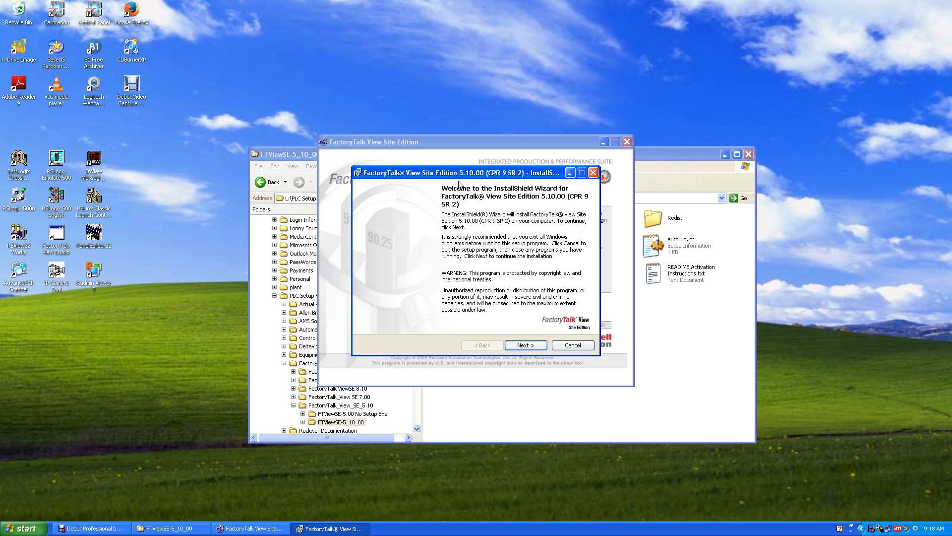
pyautogui.click(535, 346)
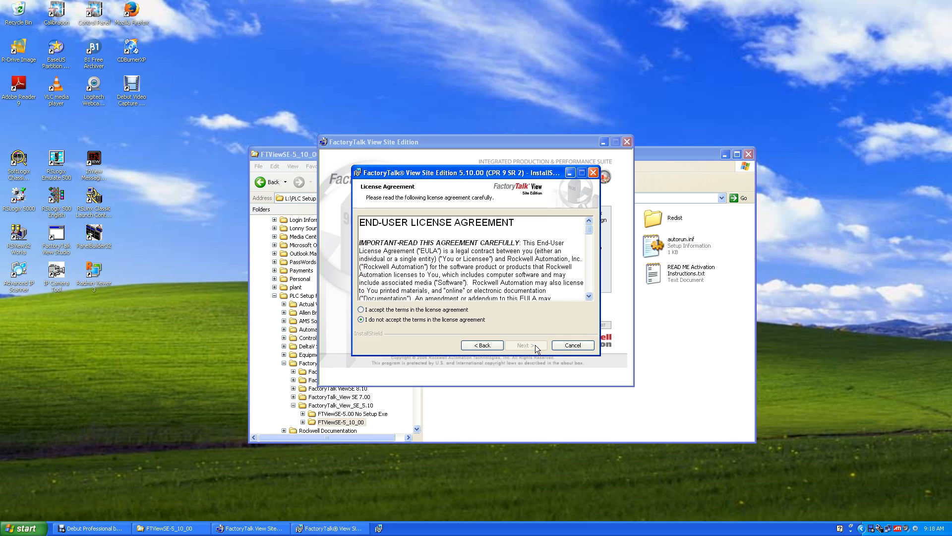
pyautogui.click(381, 310)
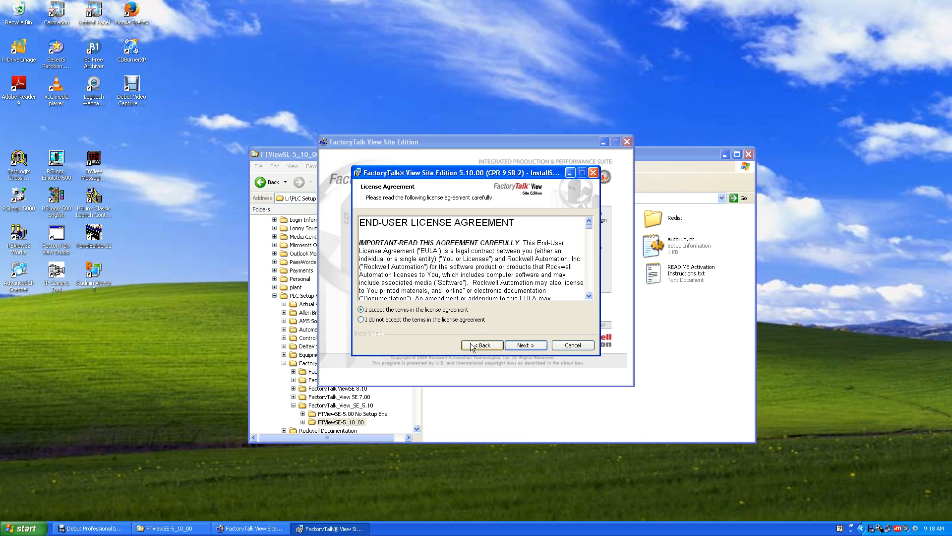
pyautogui.click(524, 346)
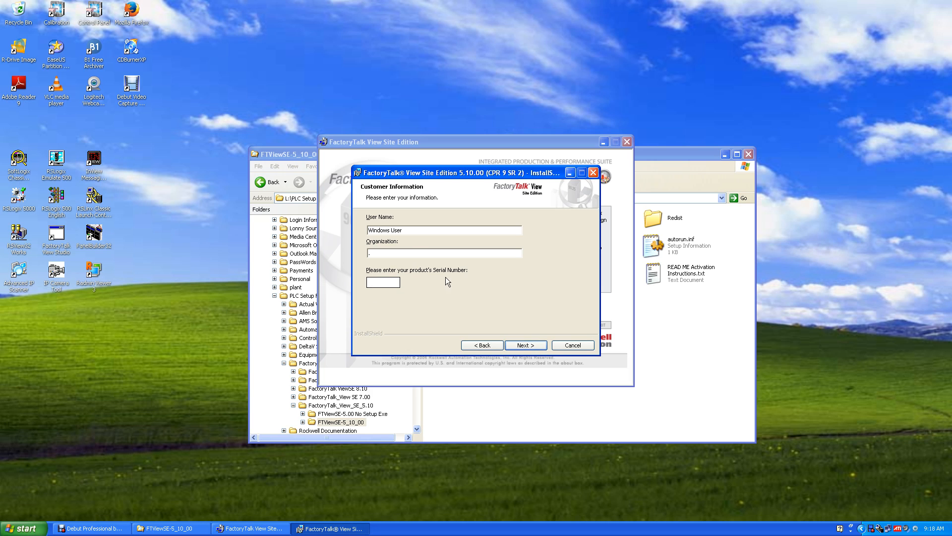
# - Copy the Rockwell activation number from READ ME Activation Instructions.txt in the FTViewSE-5_10_00 folder, then minimize the file
pyautogui.click(675, 276)
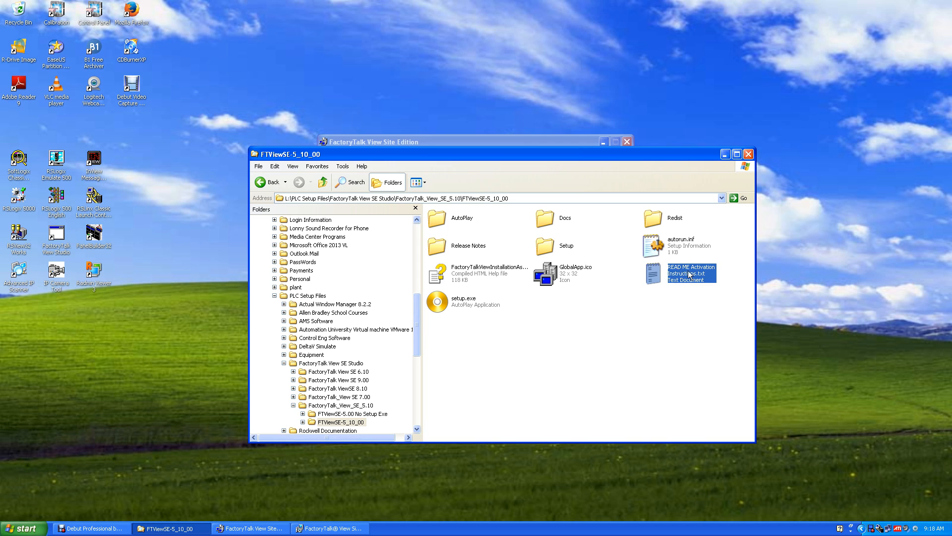
pyautogui.doubleClick(656, 274)
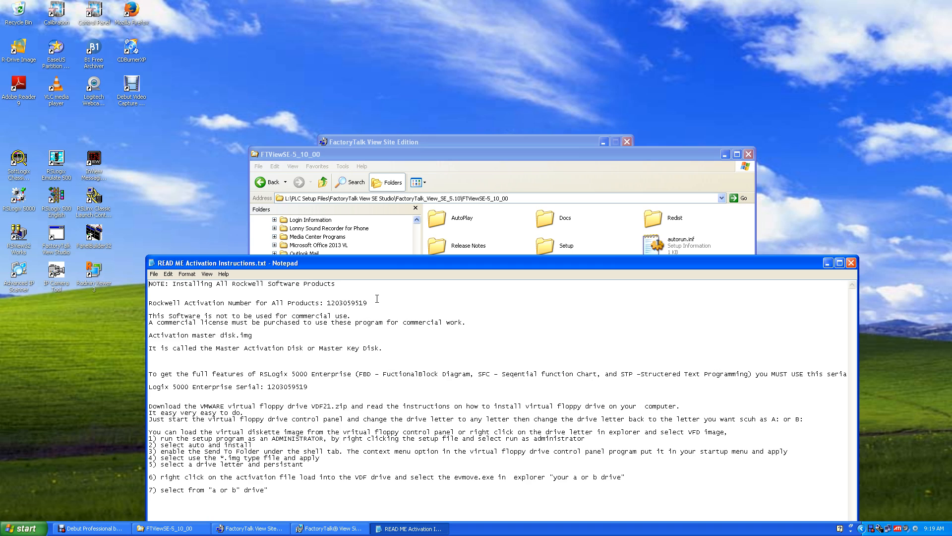
pyautogui.moveTo(327, 303); pyautogui.dragTo(368, 302)
pyautogui.rightClick(362, 303)
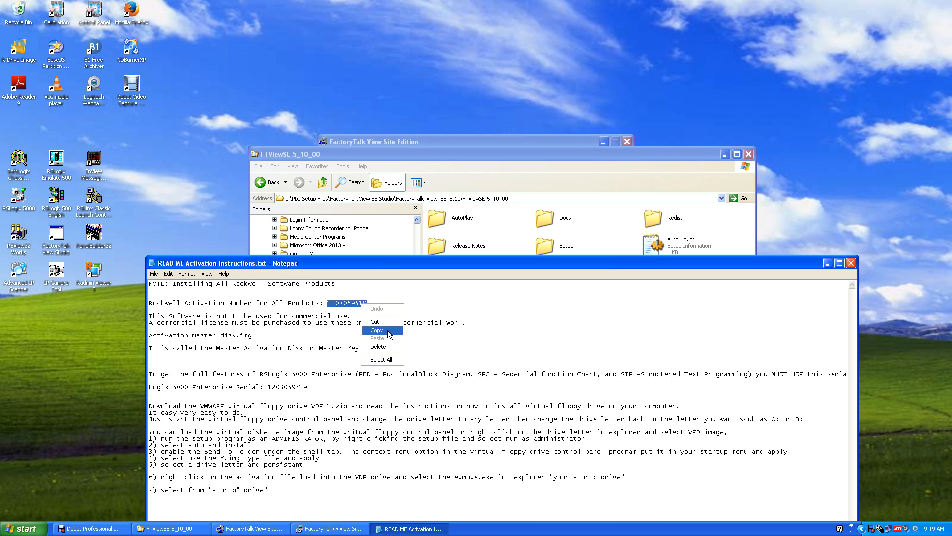
pyautogui.click(377, 330)
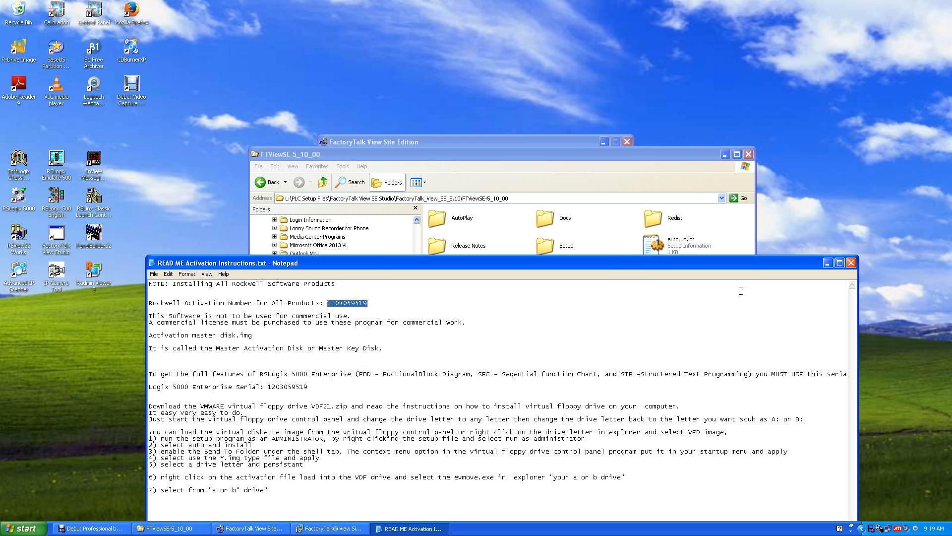
pyautogui.click(828, 263)
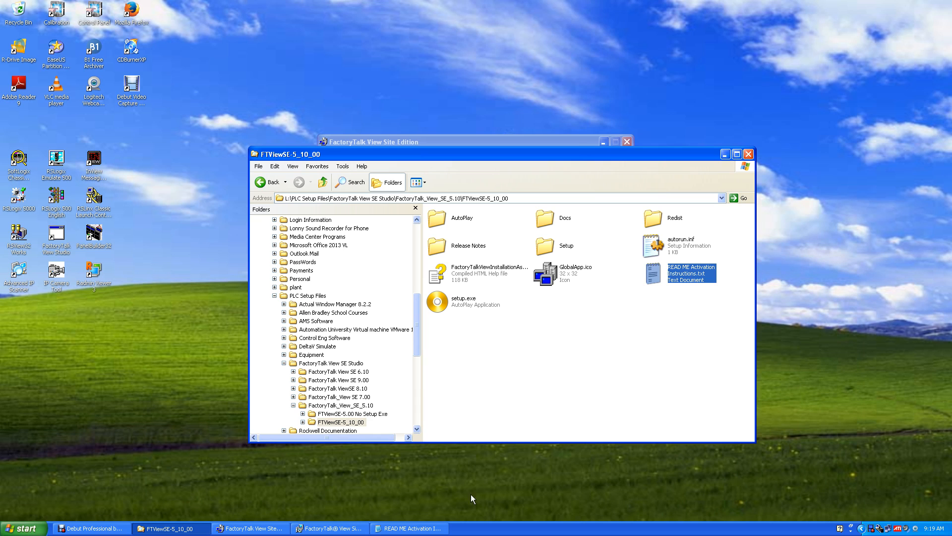
# - Paste the product serial number into the Site Edition wizard's customer information and continue to the setup type
pyautogui.click(337, 529)
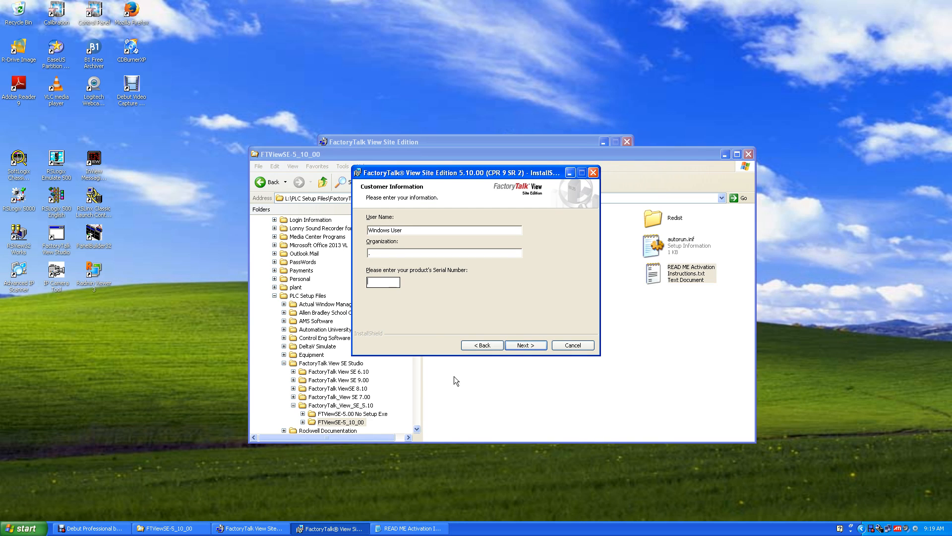
pyautogui.rightClick(384, 279)
pyautogui.click(405, 314)
pyautogui.click(531, 346)
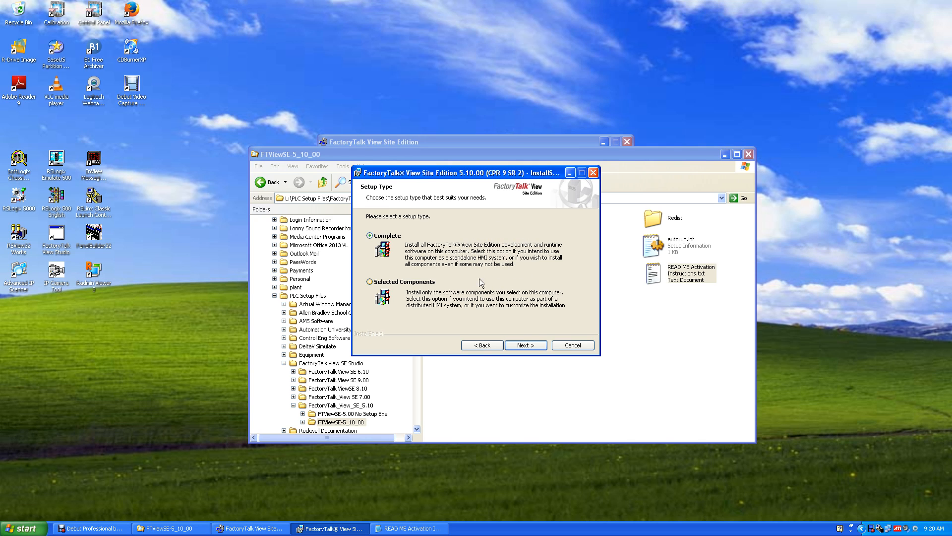
# - Install Site Edition with the Complete setup type on the destination drive Win XP Pro x86 (E:)
pyautogui.click(531, 345)
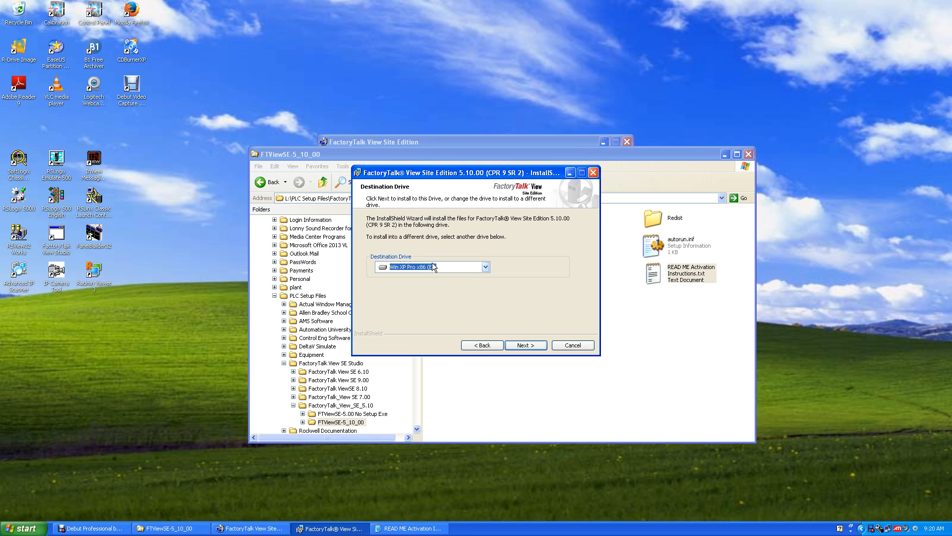
pyautogui.click(484, 267)
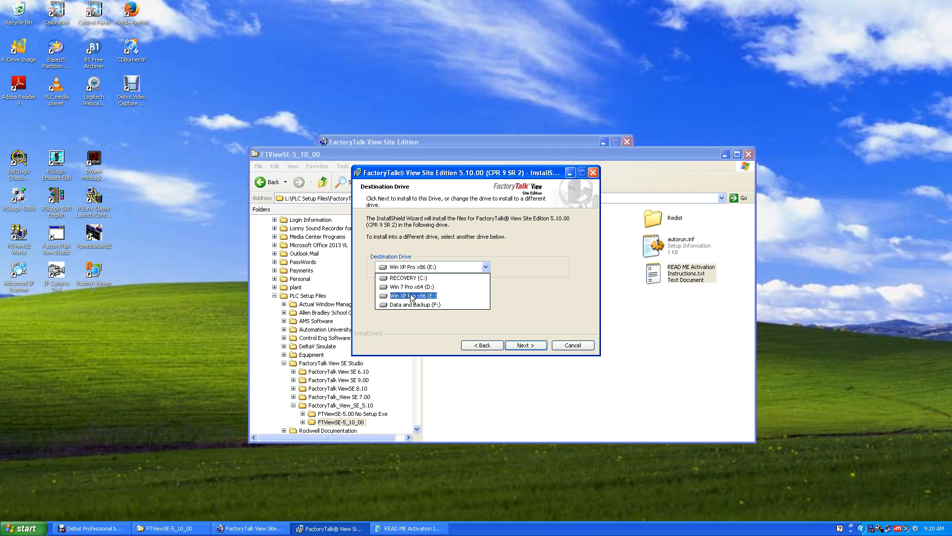
pyautogui.click(414, 296)
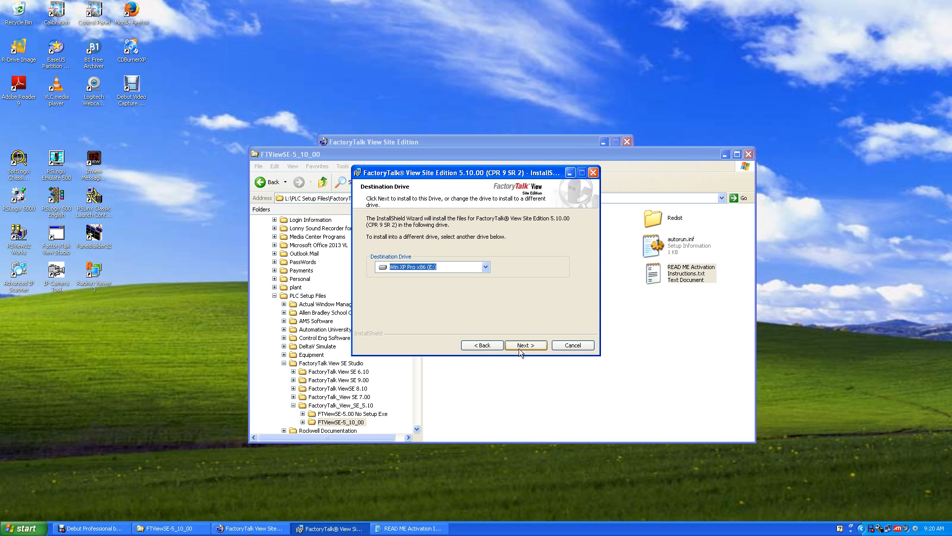
pyautogui.click(537, 346)
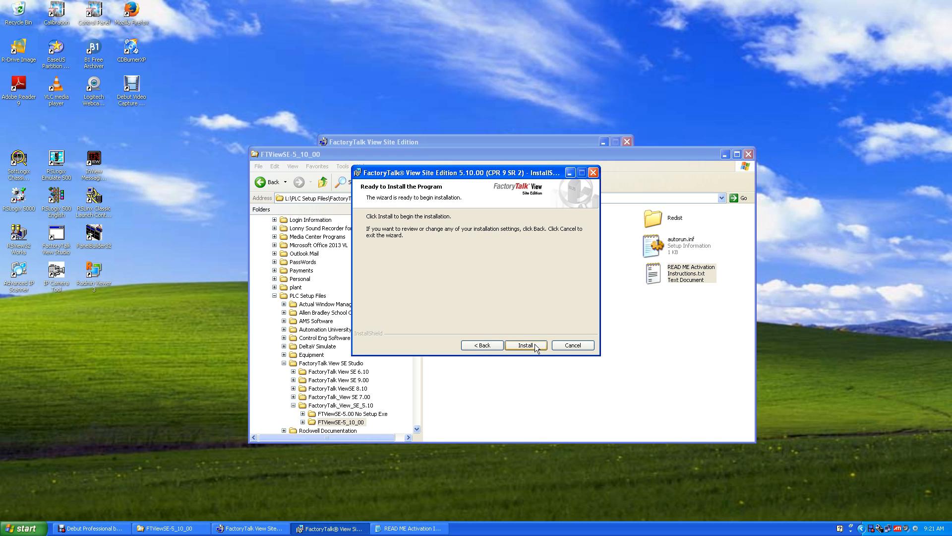
pyautogui.click(525, 344)
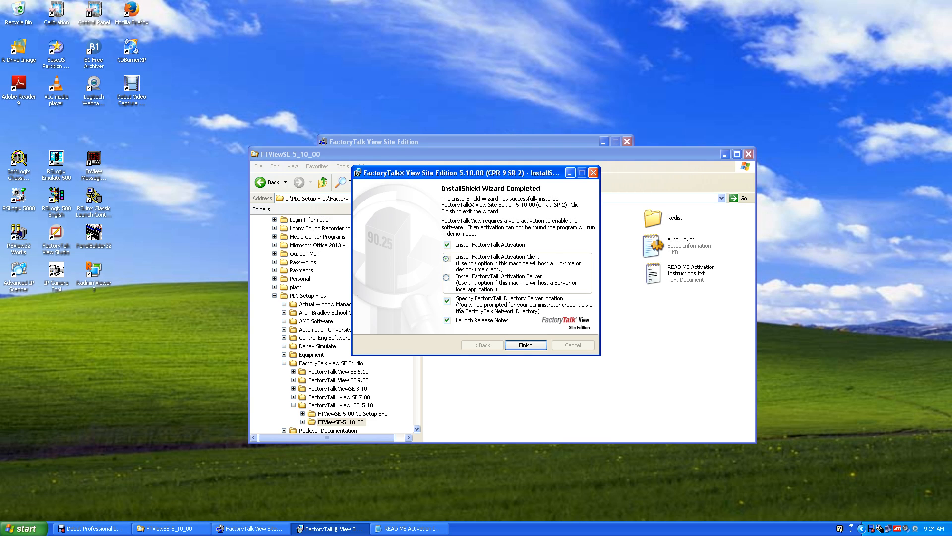
# - Finish the Site Edition wizard, close the release notes, and accept localhost as the FactoryTalk Directory server
pyautogui.click(523, 346)
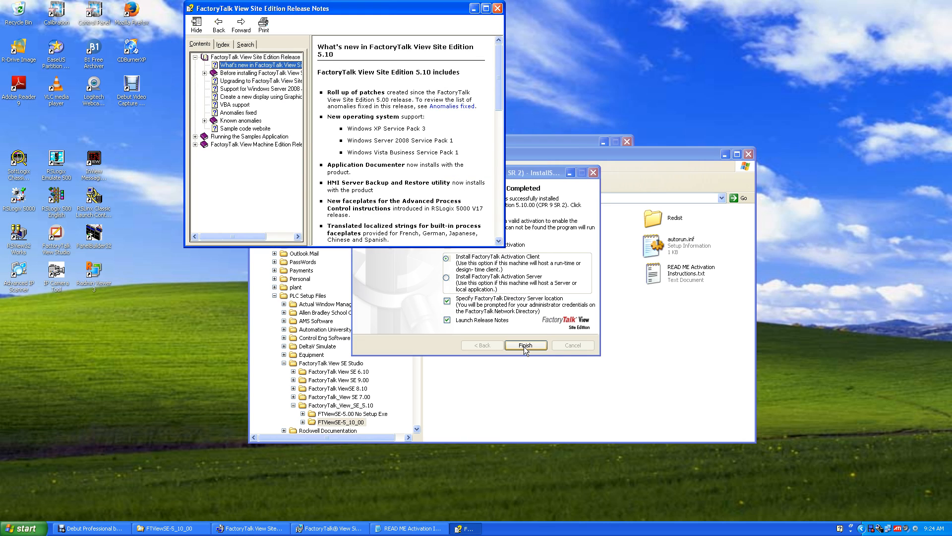
pyautogui.click(497, 9)
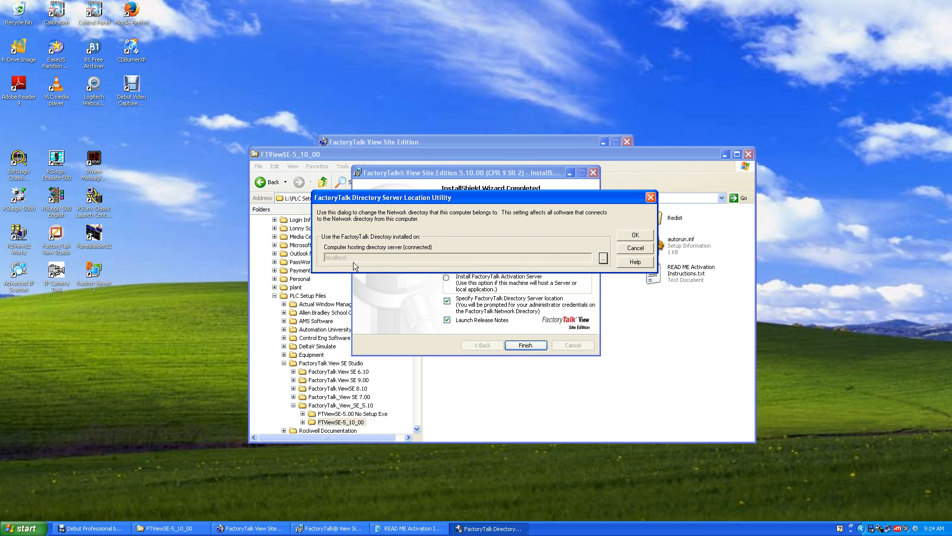
pyautogui.click(642, 237)
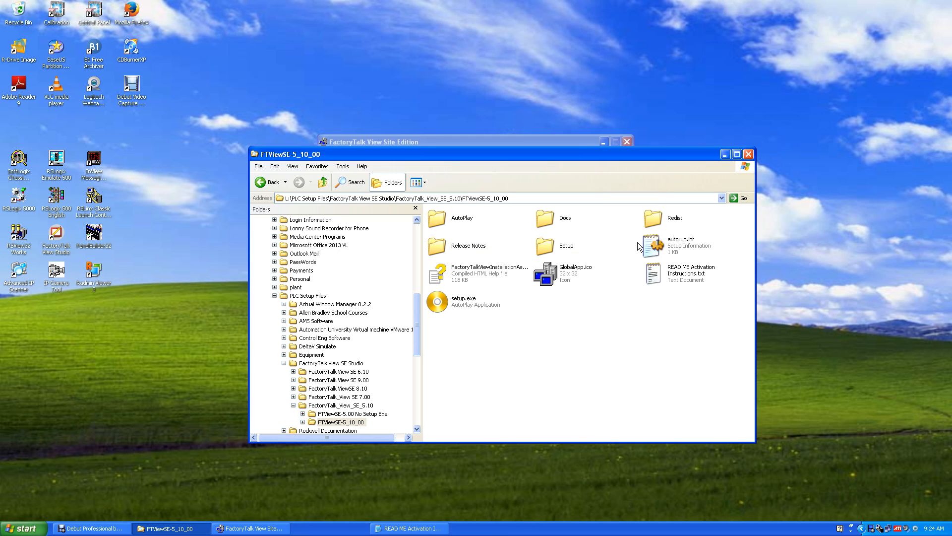
# - Minimize the folder window, cancel the FactoryTalk Activation Client prerequisite installation, and decline the immediate computer restart
pyautogui.click(725, 155)
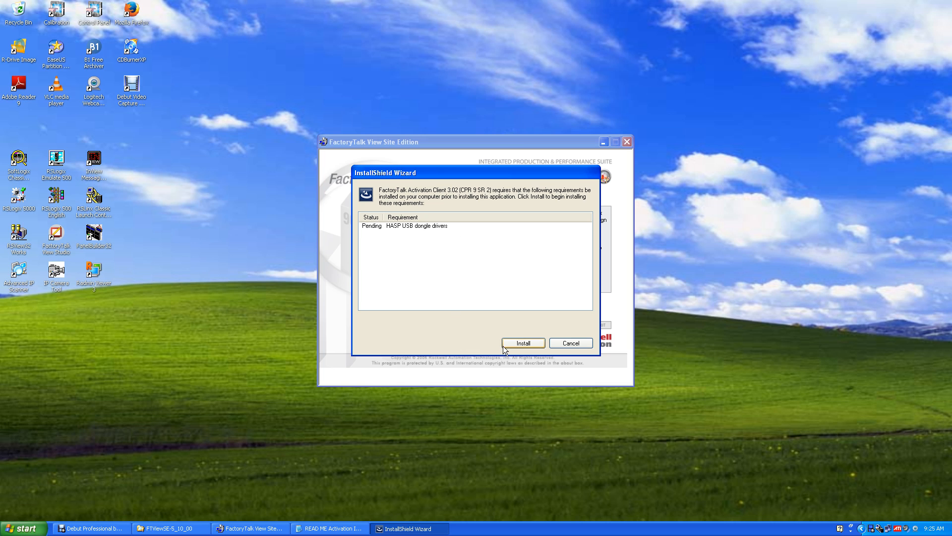
pyautogui.click(563, 343)
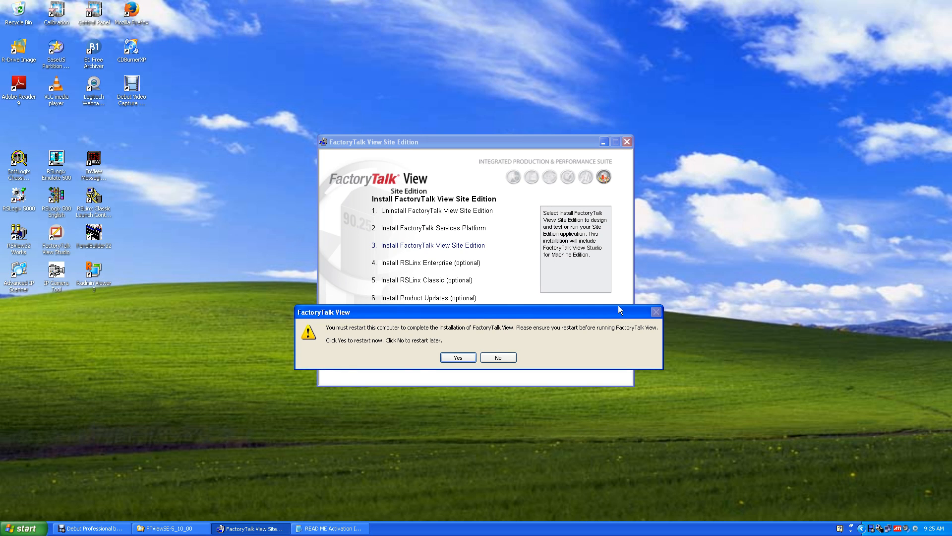
pyautogui.click(499, 357)
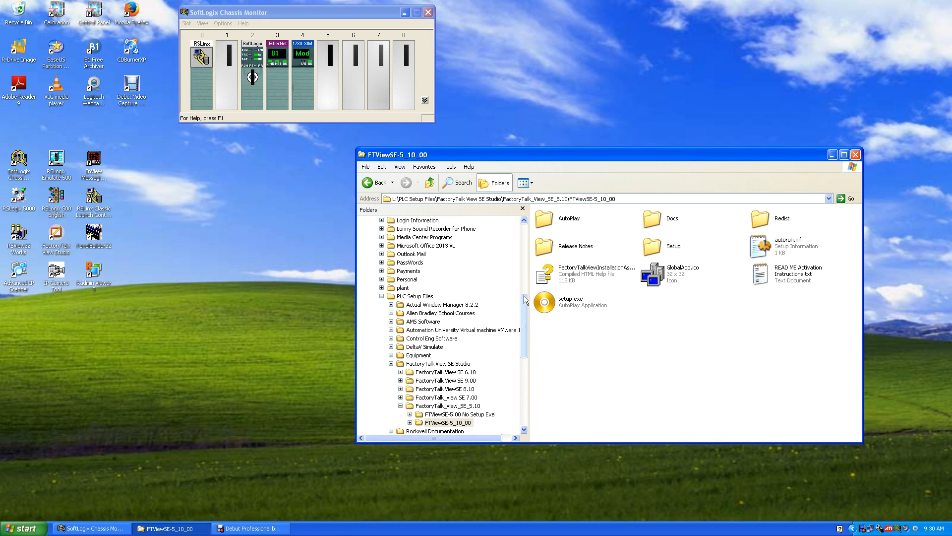
# - Launch setup.exe from the FTViewSE-5_10_00 folder and open the list of FactoryTalk View Site Edition installation steps
pyautogui.click(552, 302)
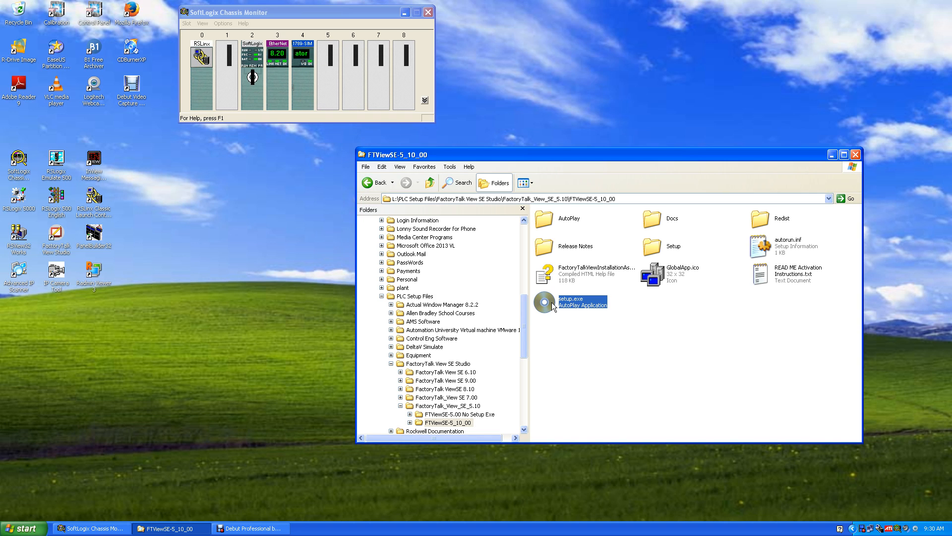
pyautogui.doubleClick(551, 302)
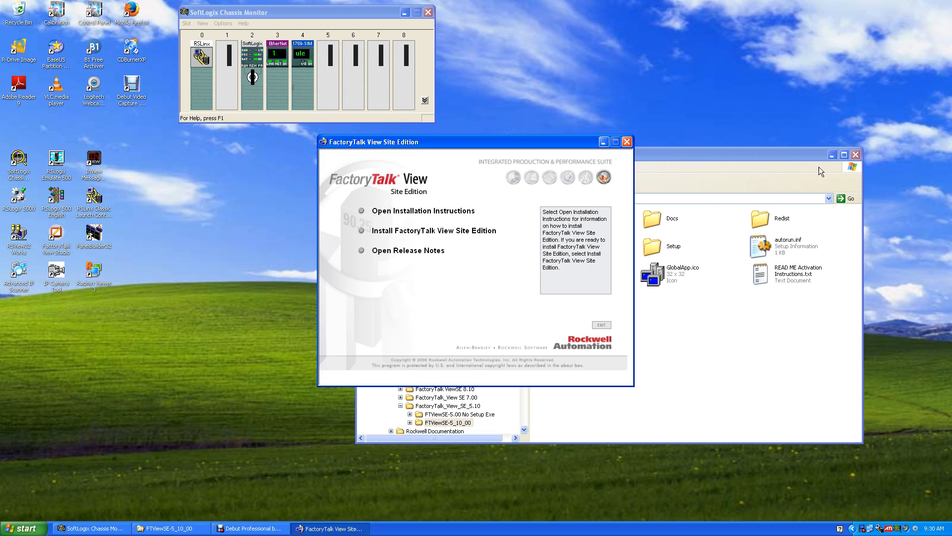
pyautogui.moveTo(721, 158); pyautogui.dragTo(726, 203)
pyautogui.click(460, 143)
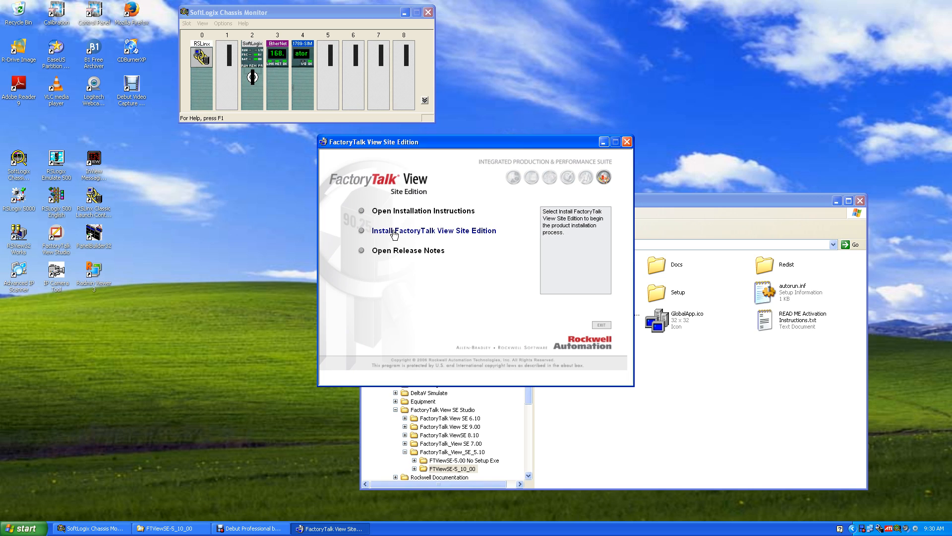
pyautogui.click(454, 232)
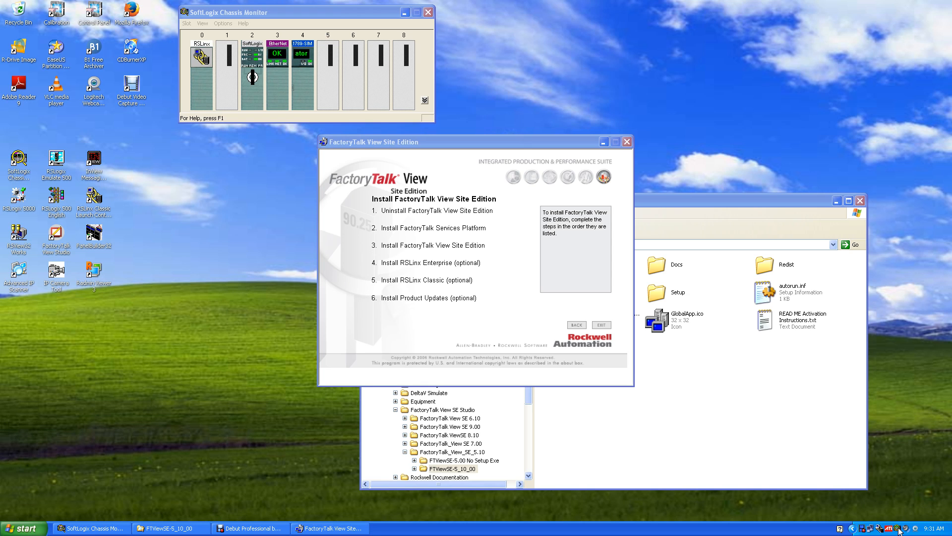
# - Shut down the SoftLogix Chassis Monitor
pyautogui.rightClick(900, 530)
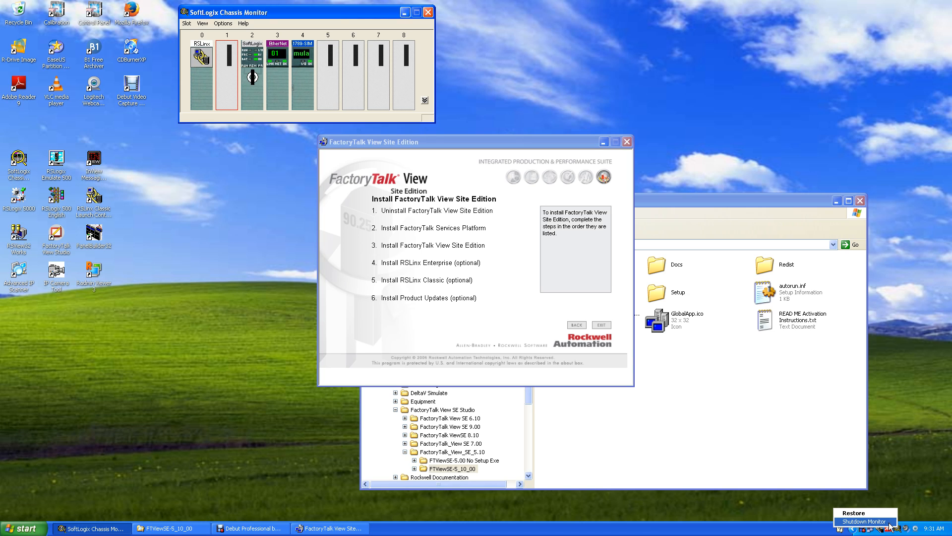
pyautogui.click(890, 526)
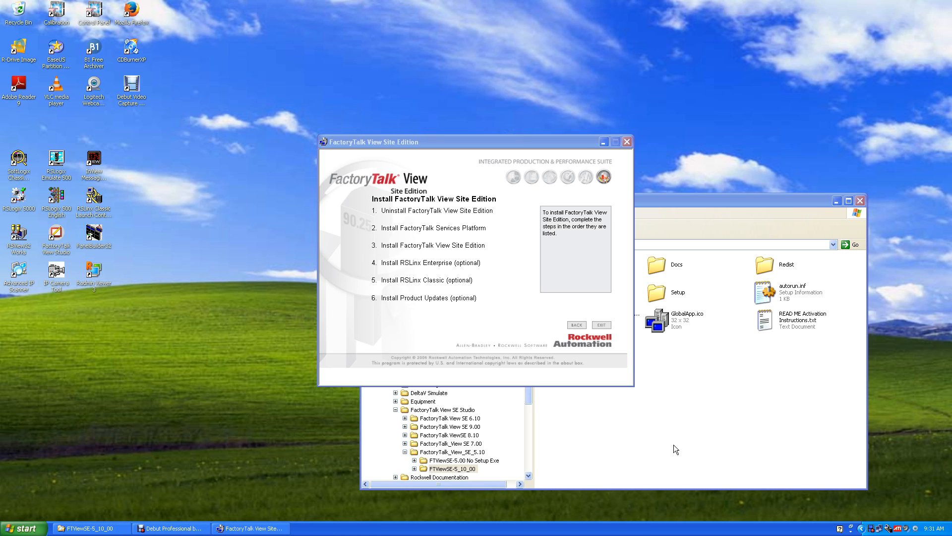
# - Start the optional RSLinx Enterprise installation and accept its license agreement
pyautogui.click(432, 265)
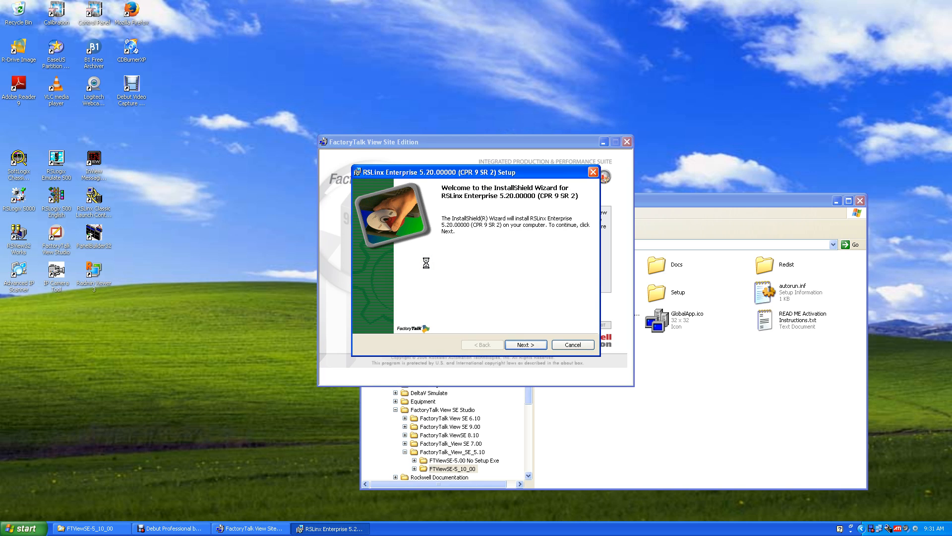
pyautogui.click(520, 349)
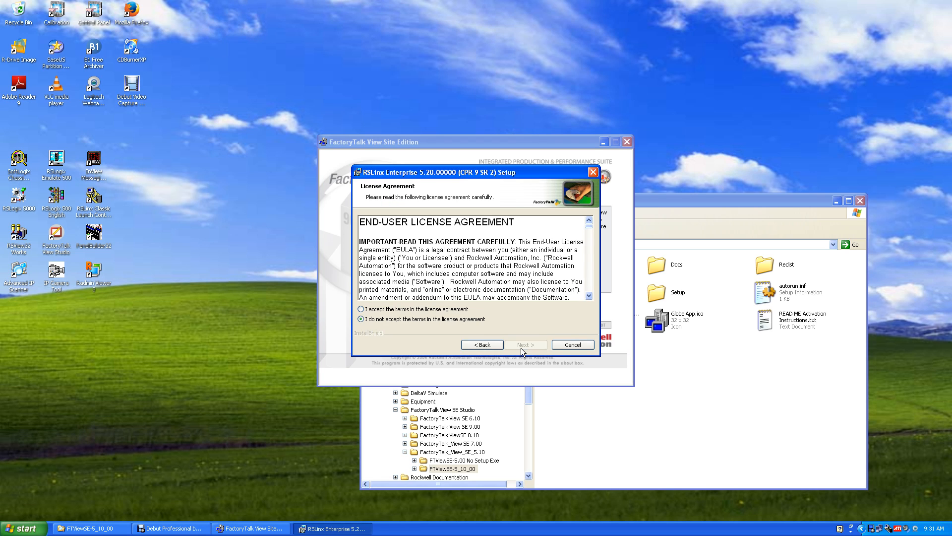
pyautogui.click(367, 311)
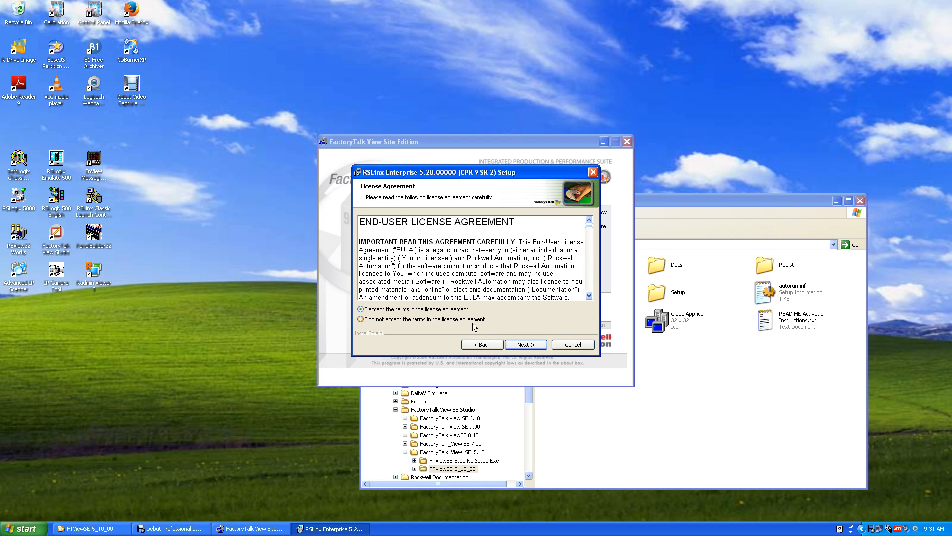
pyautogui.click(528, 345)
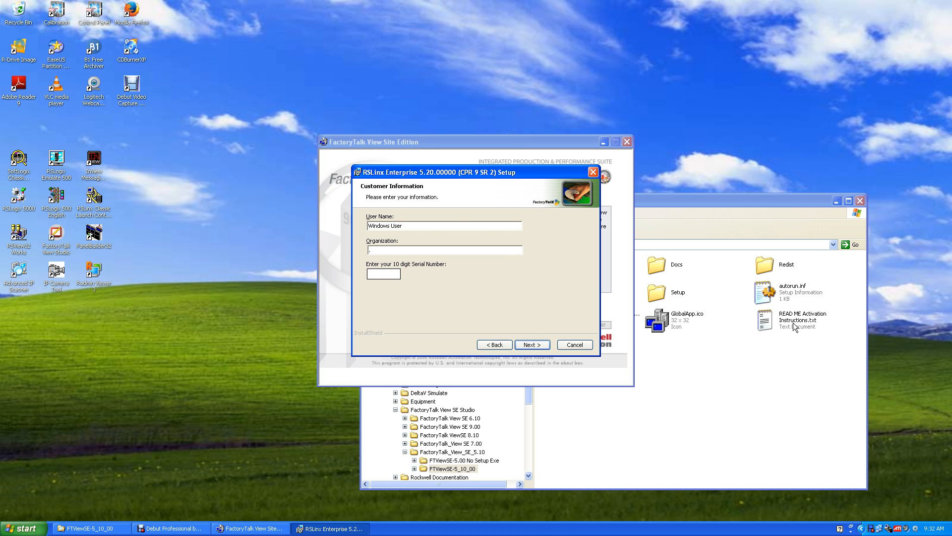
# - Copy the activation number from READ ME Activation Instructions.txt into the RSLinx Enterprise setup's serial number field, then close the text file
pyautogui.doubleClick(795, 322)
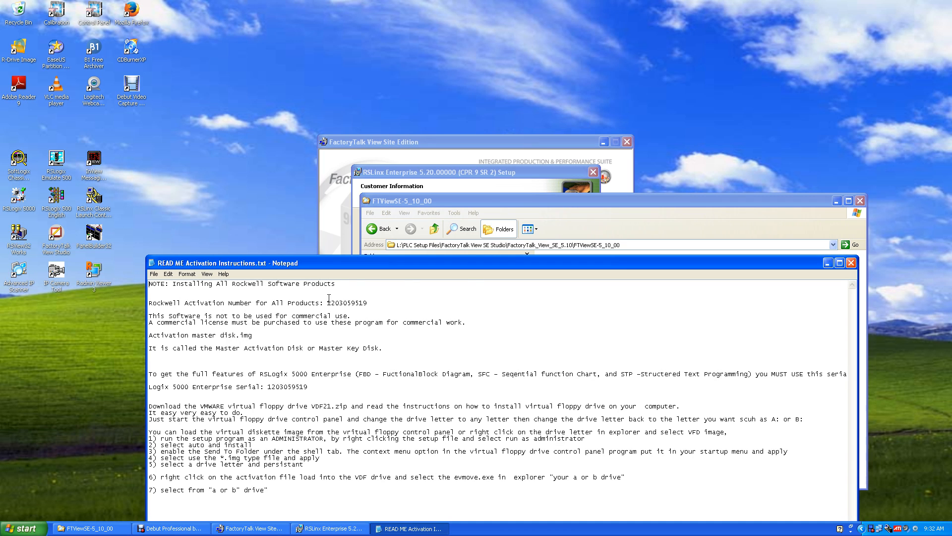
pyautogui.moveTo(326, 303); pyautogui.dragTo(368, 303)
pyautogui.rightClick(358, 303)
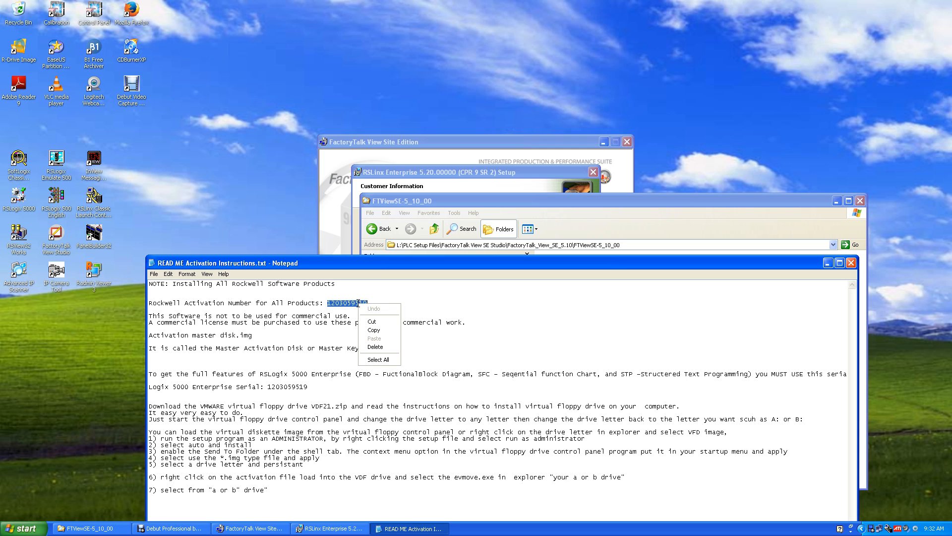
pyautogui.click(374, 329)
pyautogui.click(399, 205)
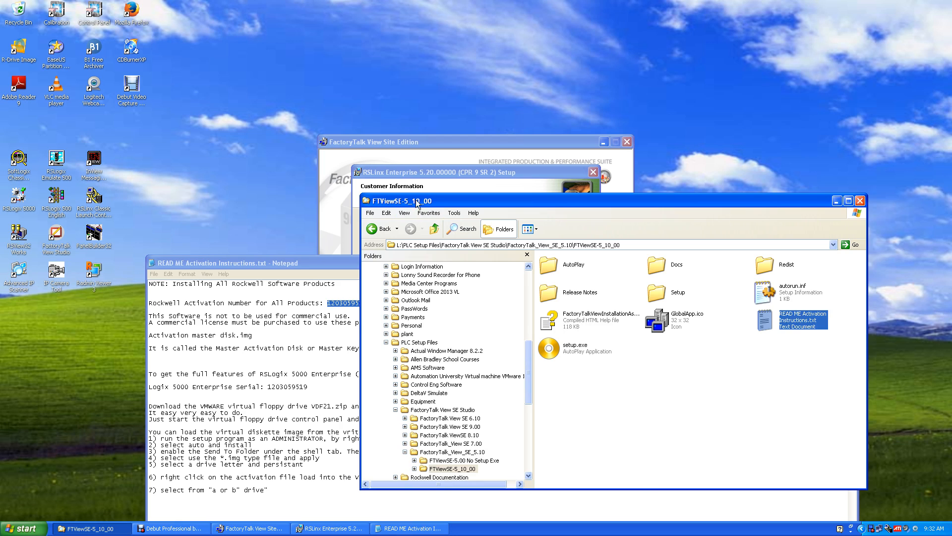
pyautogui.click(412, 173)
pyautogui.rightClick(388, 274)
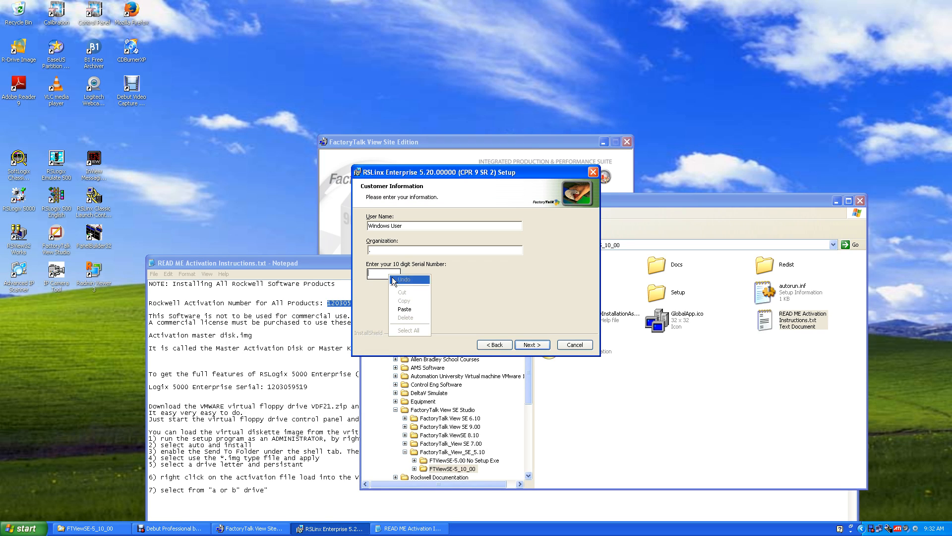
pyautogui.click(403, 311)
pyautogui.click(336, 265)
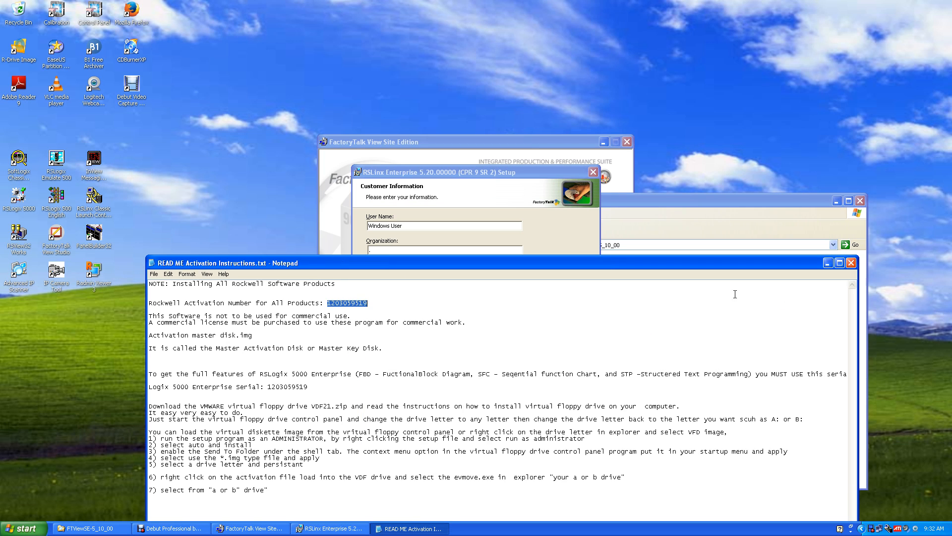
pyautogui.click(852, 263)
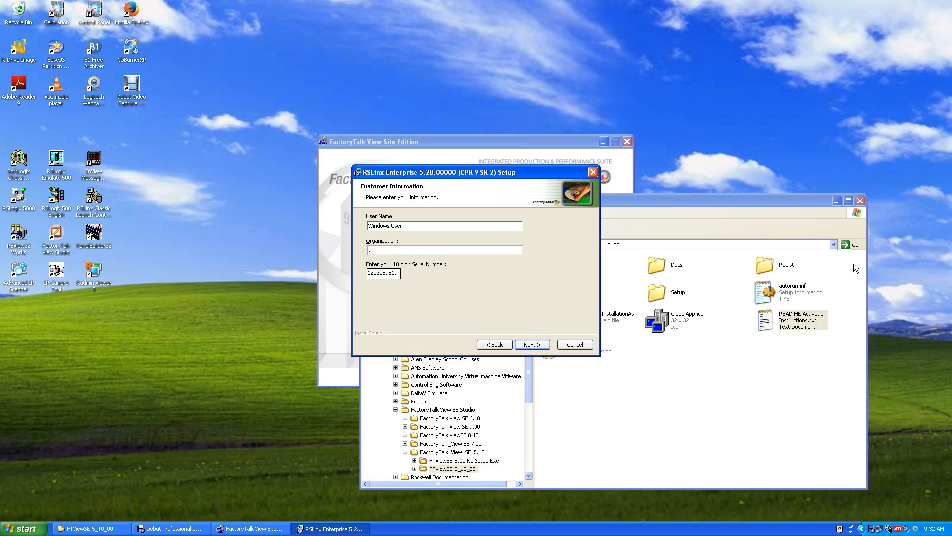
# - Install RSLinx Enterprise with the Standard Feature Set Installation
pyautogui.click(532, 345)
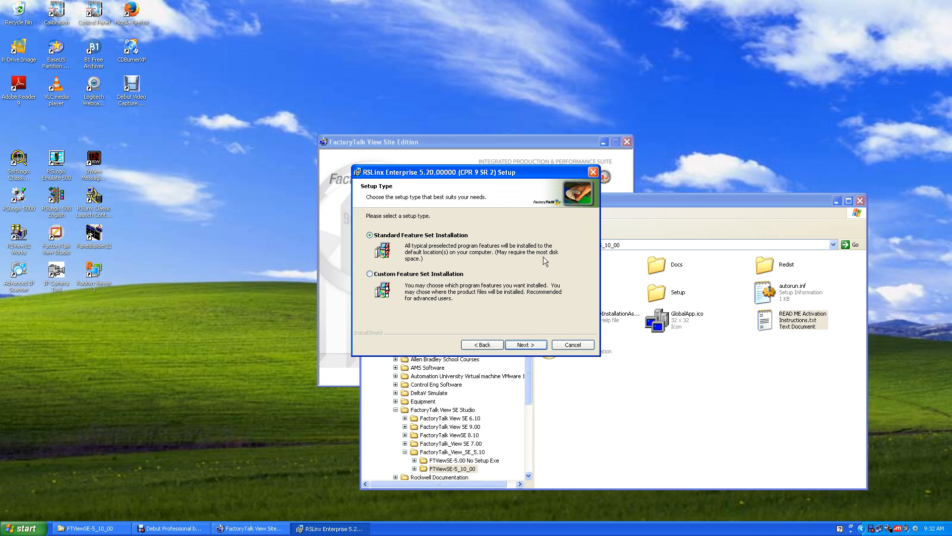
pyautogui.click(531, 346)
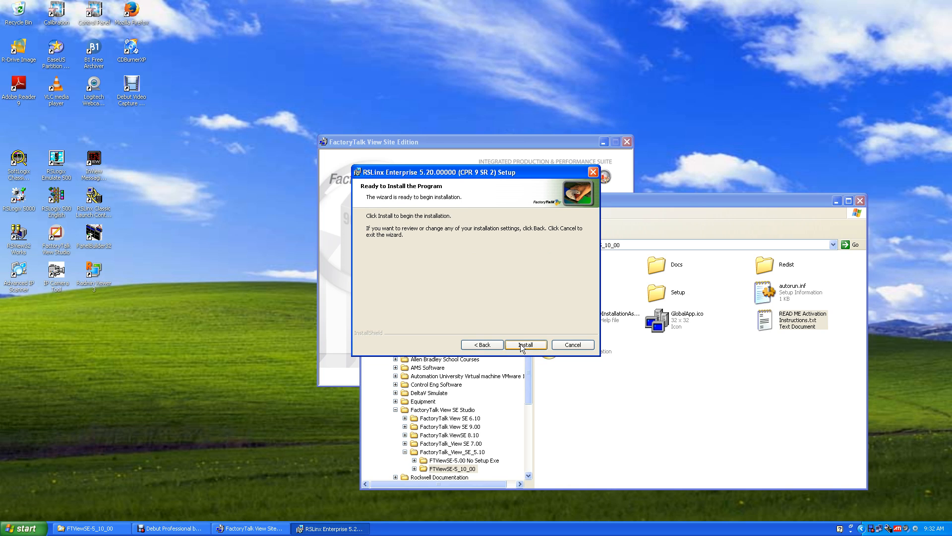
pyautogui.click(525, 345)
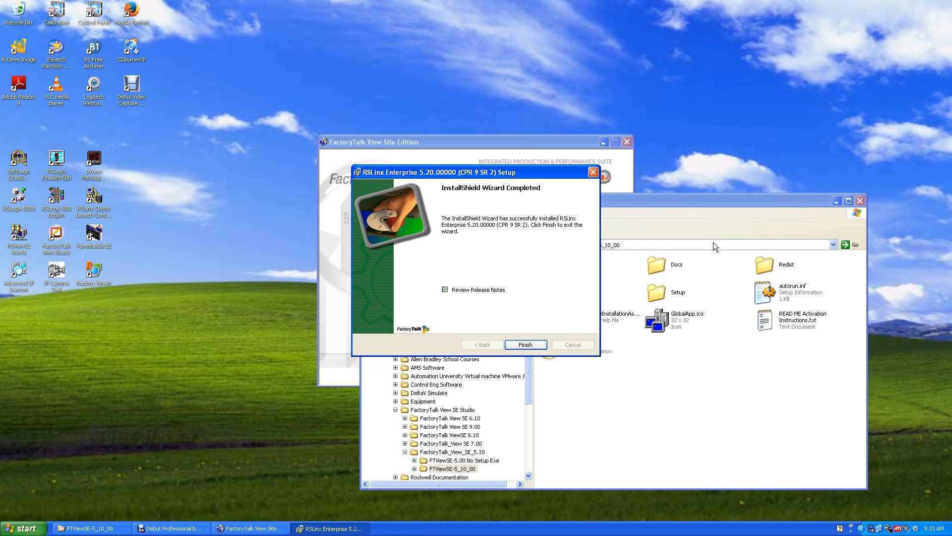
# - Finish the RSLinx Enterprise wizard without reviewing the release notes, and close the Site Edition installer and the FTViewSE-5_10_00 folder
pyautogui.click(445, 289)
pyautogui.click(534, 347)
pyautogui.click(460, 141)
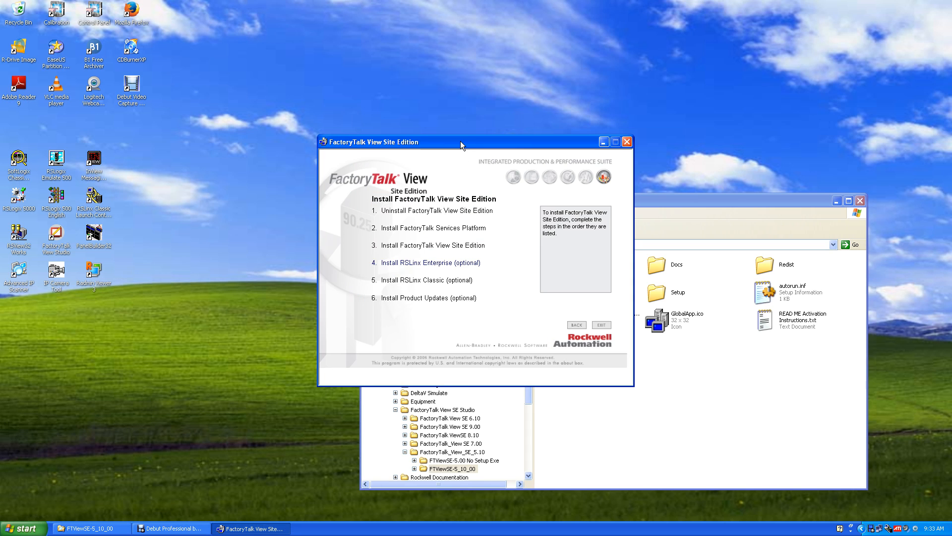
pyautogui.click(602, 325)
pyautogui.click(861, 201)
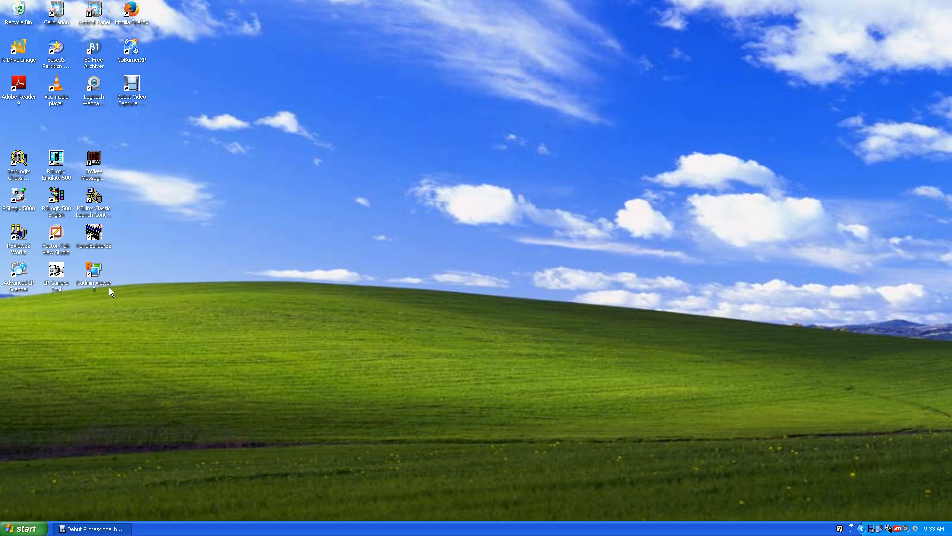
# - Launch the SoftLogix Chassis Monitor from the SoftLogix5800 programs and check the RSLinx module in slot 1
pyautogui.click(23, 166)
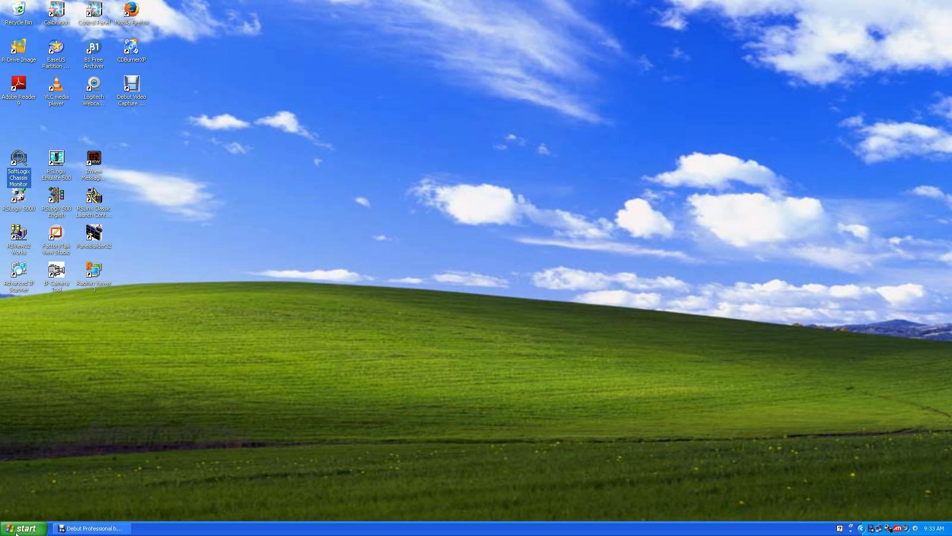
pyautogui.click(33, 530)
pyautogui.click(31, 492)
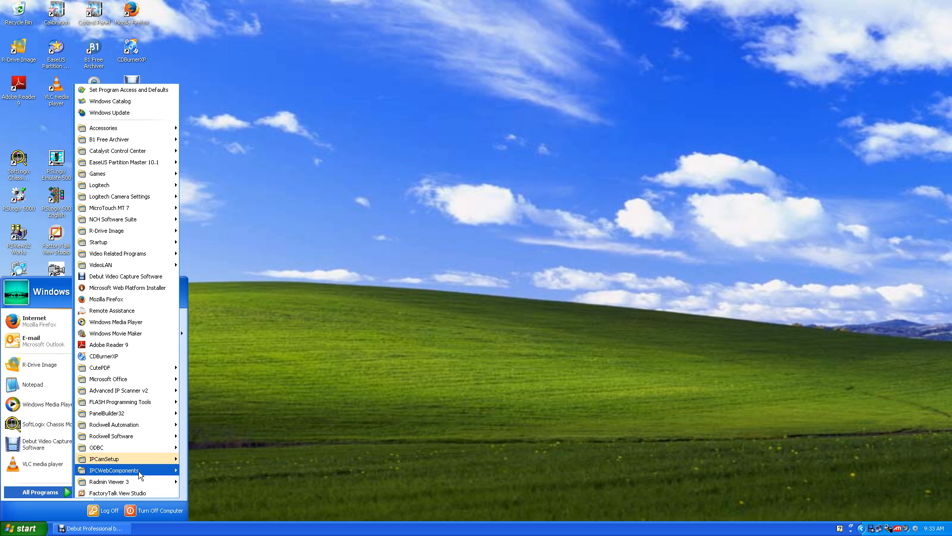
pyautogui.moveTo(141, 427)
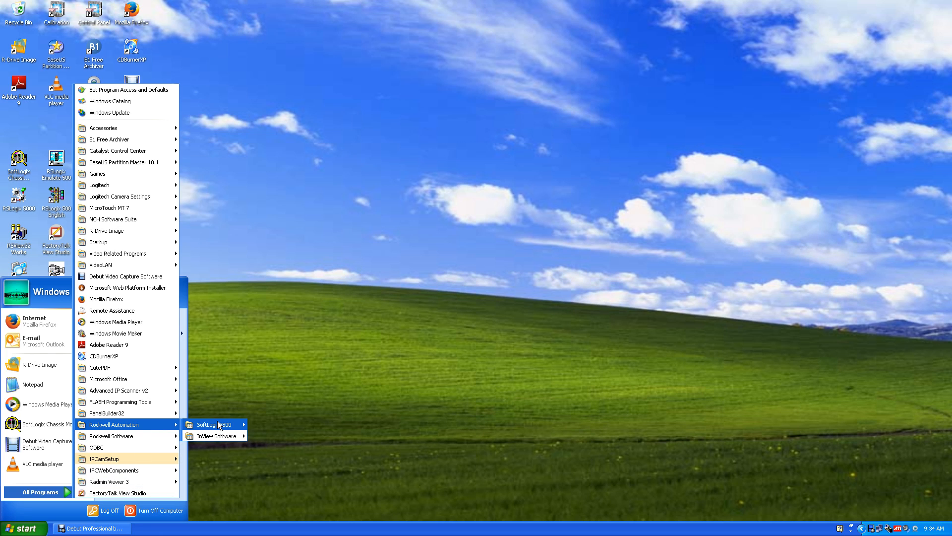
pyautogui.moveTo(217, 421)
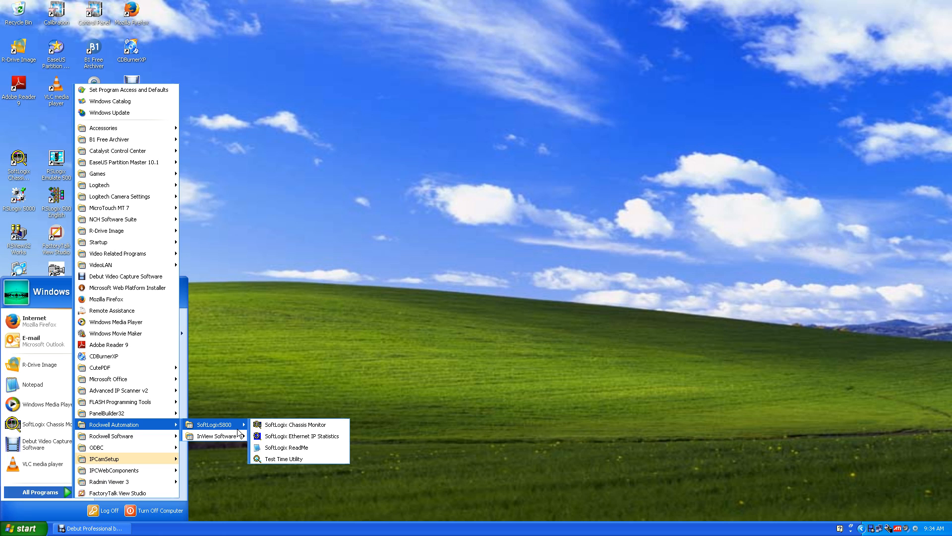
pyautogui.click(304, 426)
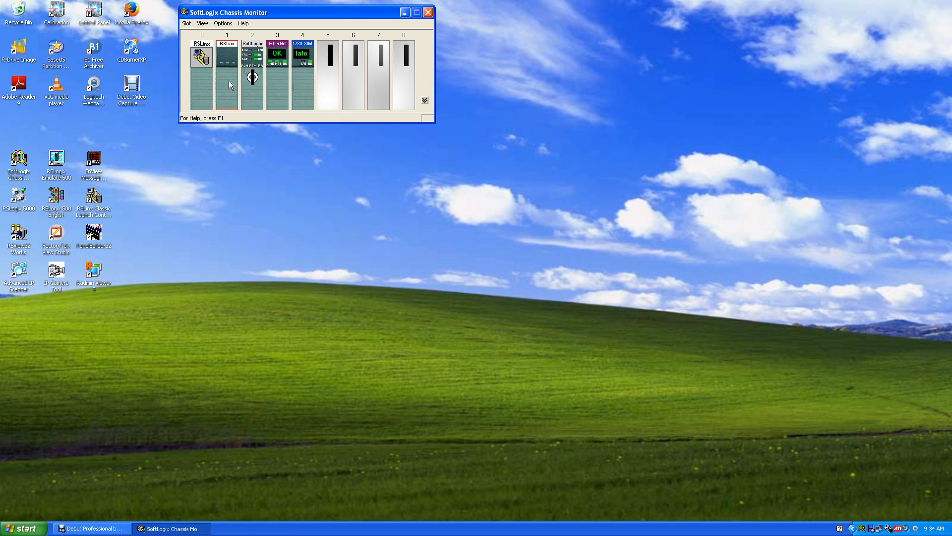
pyautogui.click(224, 44)
pyautogui.moveTo(222, 78)
# - Move the FactoryTalk Administration Console shortcut directly below FactoryTalk View in the Rockwell Software program list
pyautogui.click(23, 529)
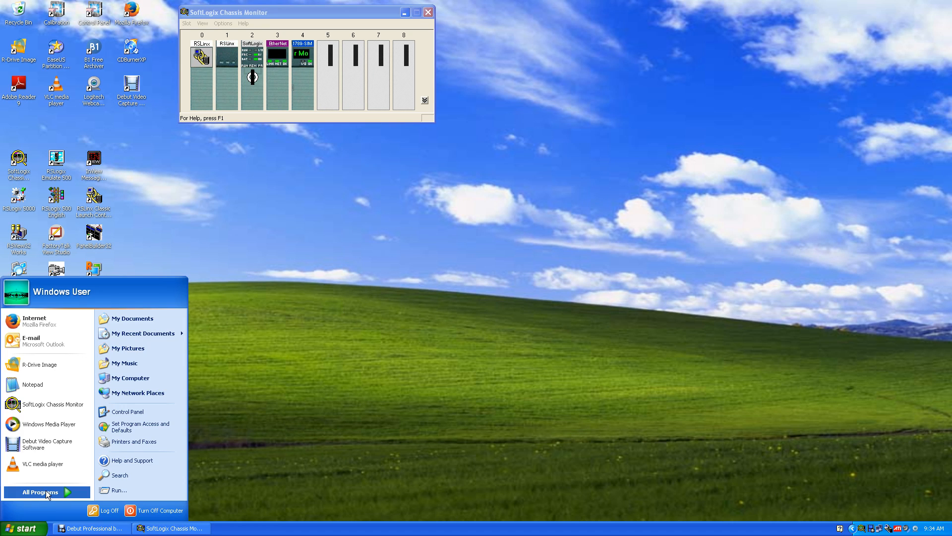
pyautogui.moveTo(47, 493)
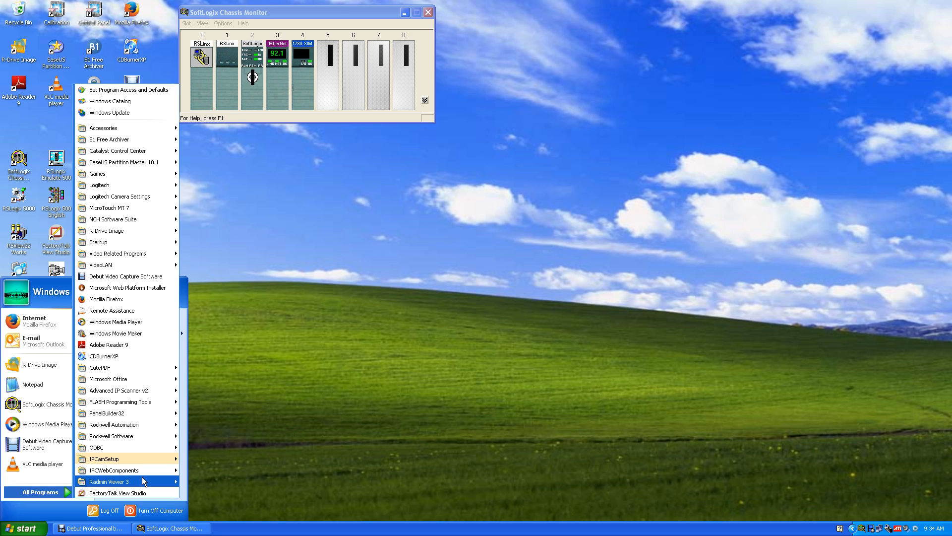
pyautogui.moveTo(118, 440)
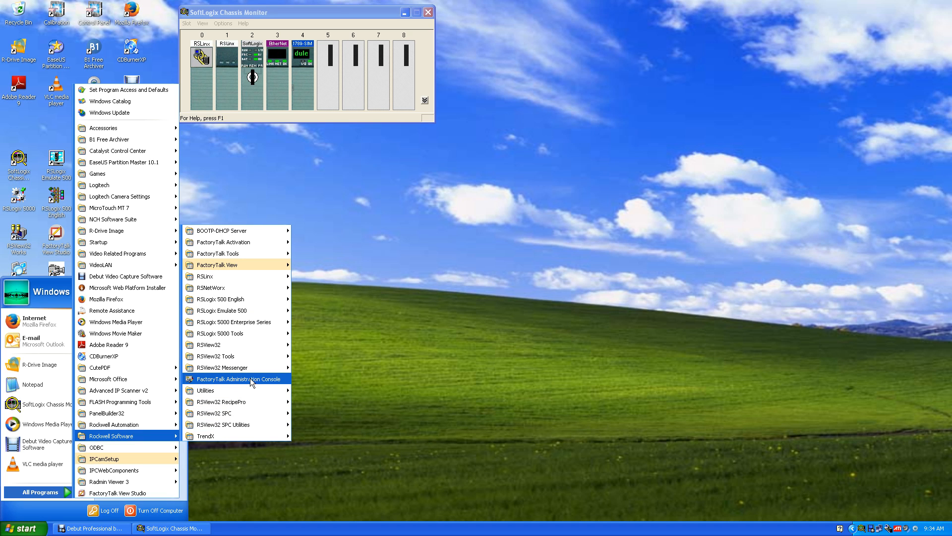
pyautogui.moveTo(248, 378); pyautogui.dragTo(254, 279)
pyautogui.moveTo(224, 269)
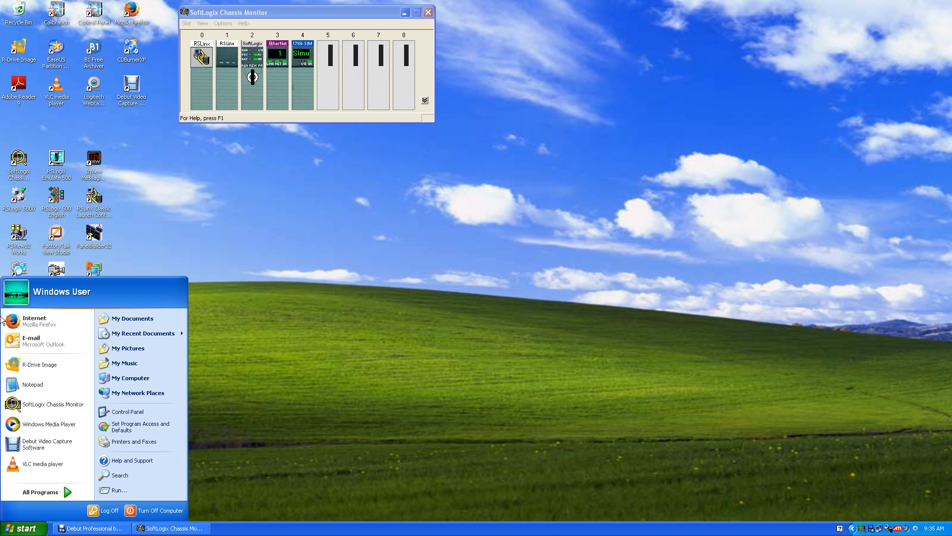
# - Launch FactoryTalk View Studio and continue with Machine Edition as the application type
pyautogui.moveTo(19, 492)
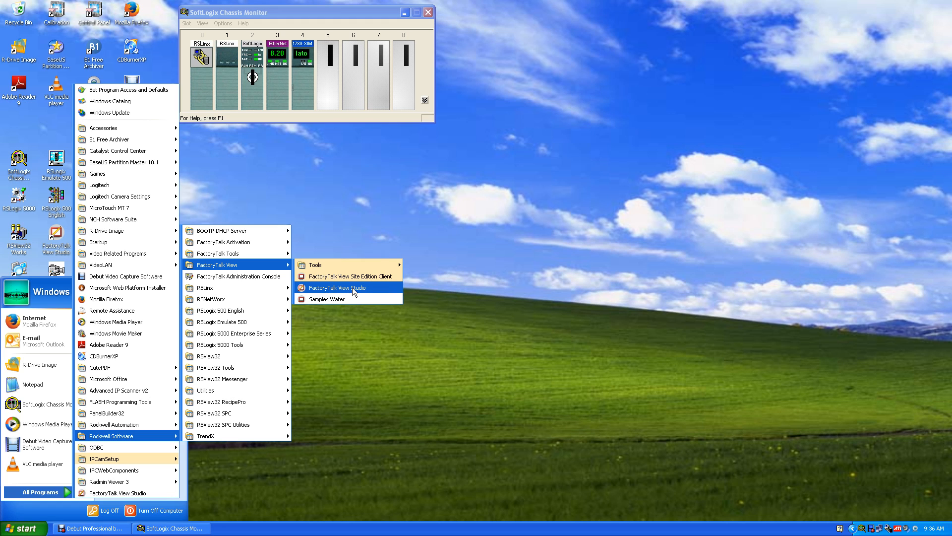
pyautogui.click(353, 287)
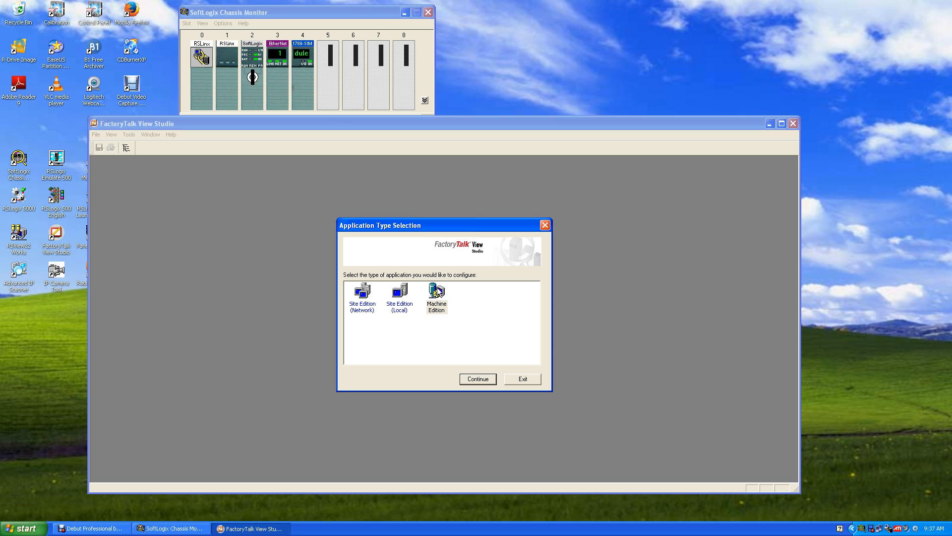
pyautogui.click(475, 382)
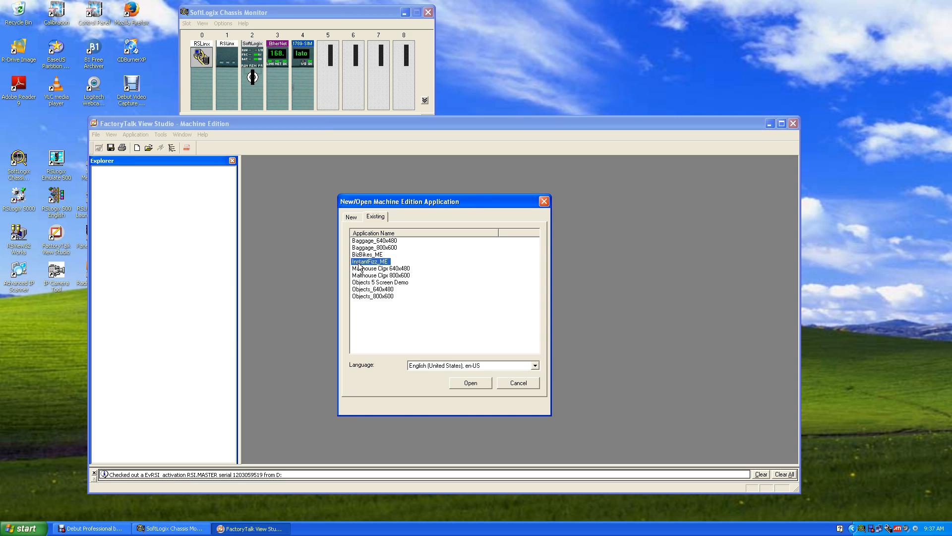
# - Open the existing InstantFizz_ME application with English (United States), en-US as its language
pyautogui.click(535, 364)
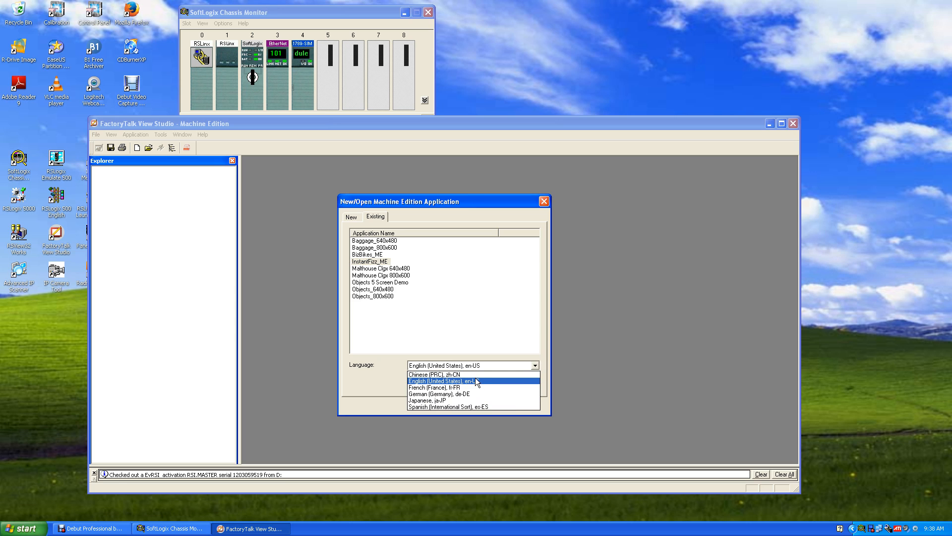
pyautogui.click(409, 374)
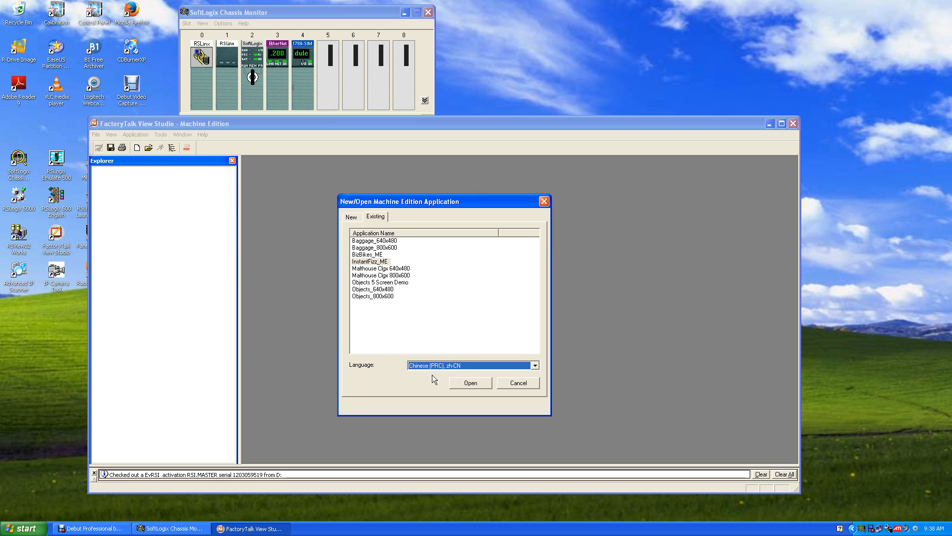
pyautogui.click(534, 365)
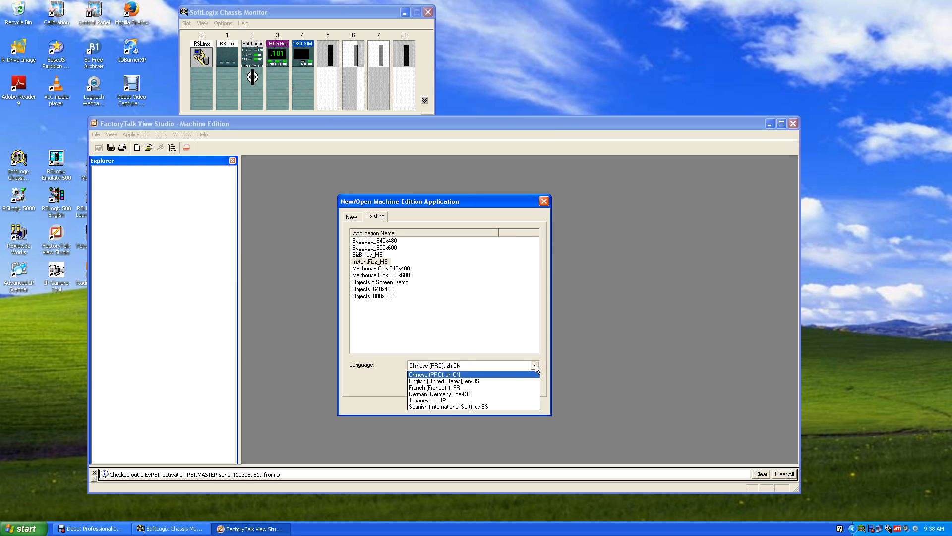
pyautogui.click(432, 381)
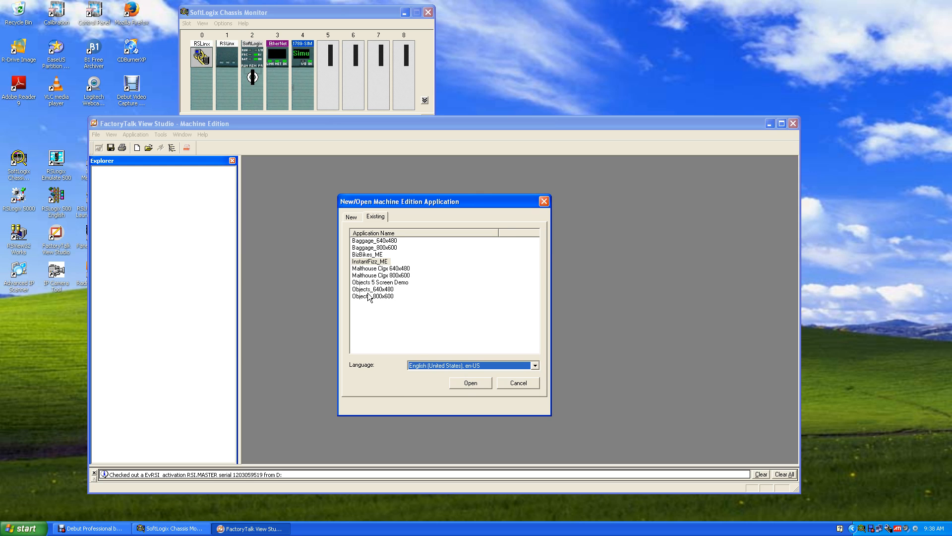
pyautogui.click(470, 384)
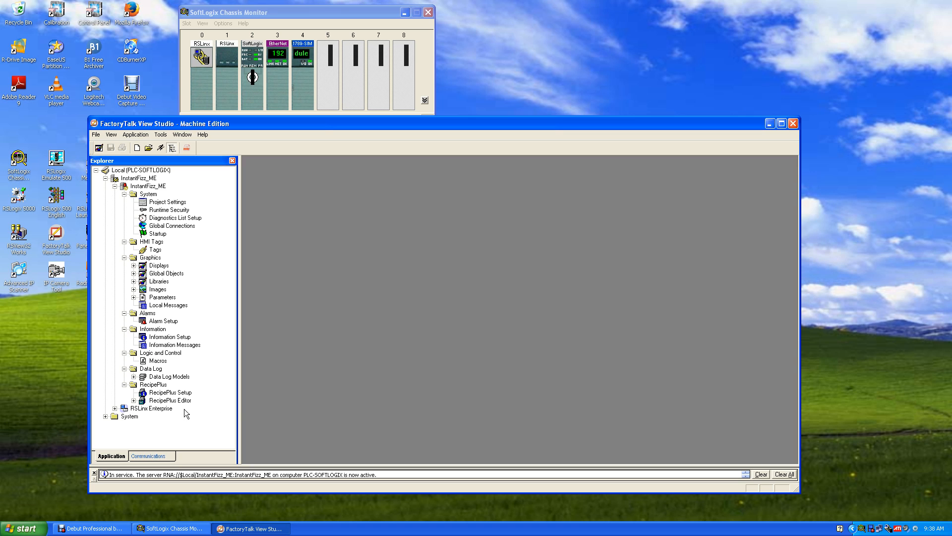
# - Open Communication Setup under RSLinx Enterprise and display the communications tree in the Explorer
pyautogui.click(116, 408)
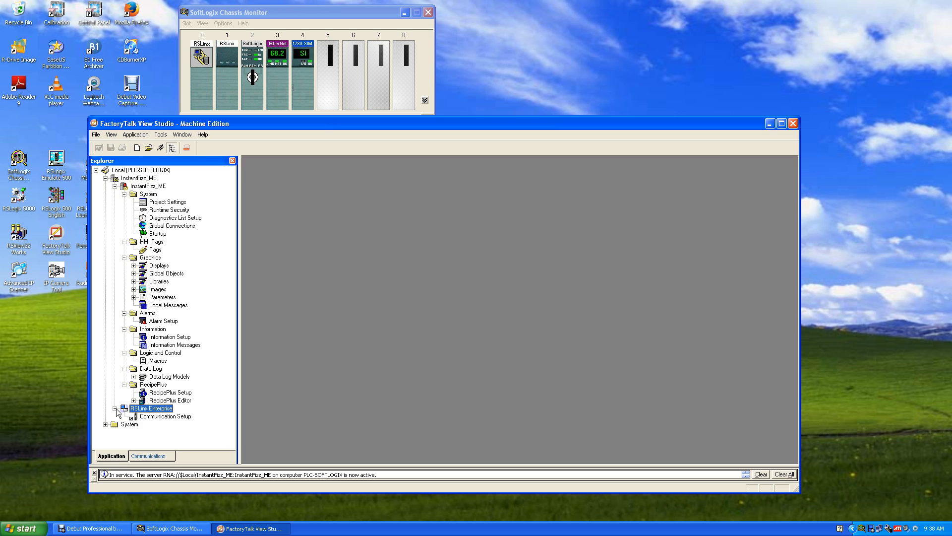
pyautogui.doubleClick(171, 419)
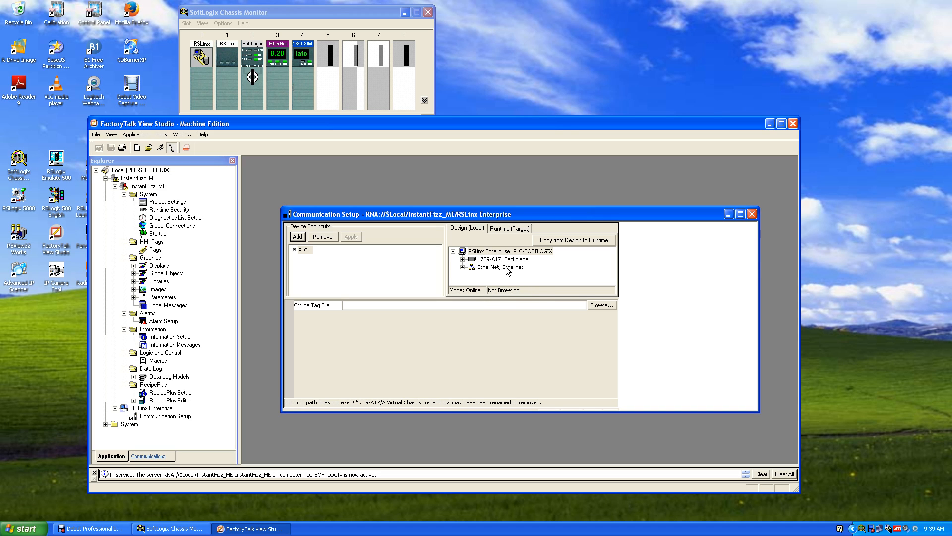
pyautogui.click(164, 457)
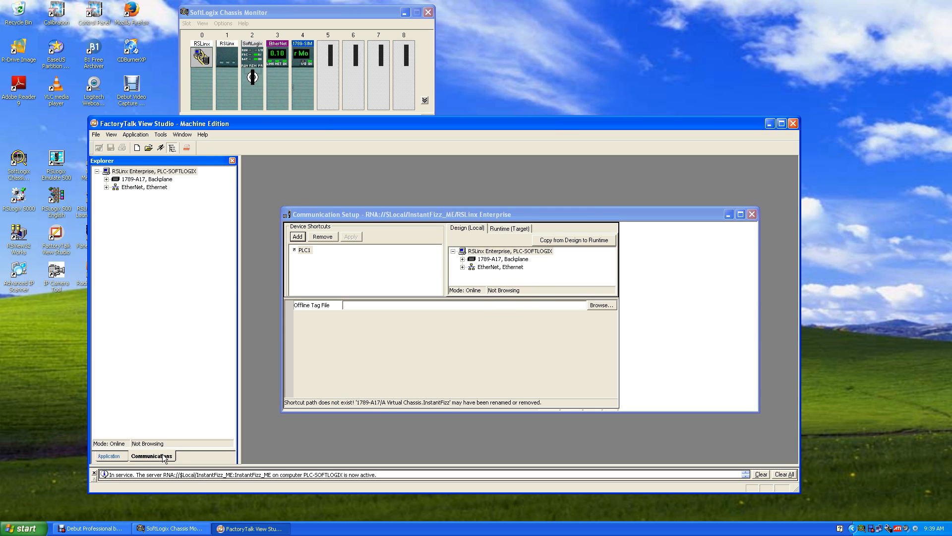
# - Browse the Ethernet network down to the modules of the 1789-A17/A virtual chassis under the SoftLogix5800 device at 192.168.200.132
pyautogui.click(107, 188)
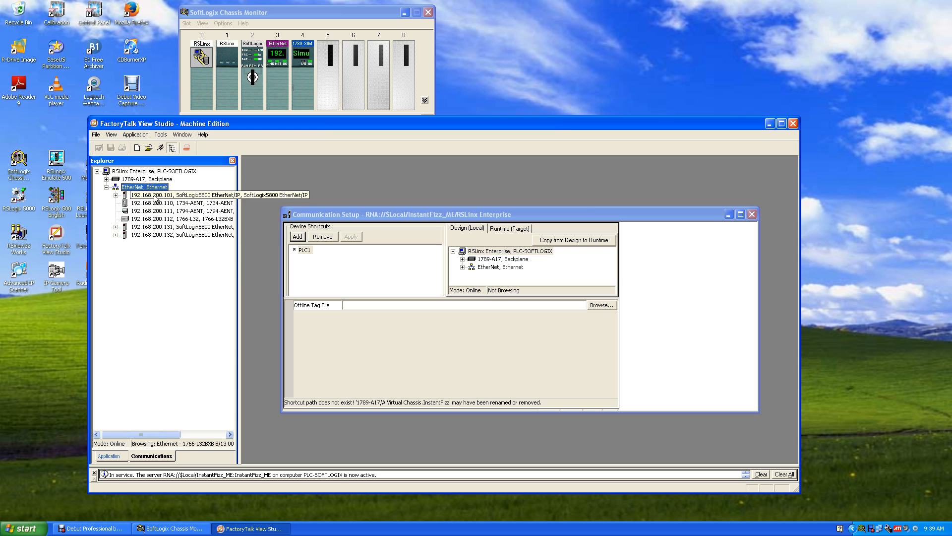
pyautogui.click(115, 235)
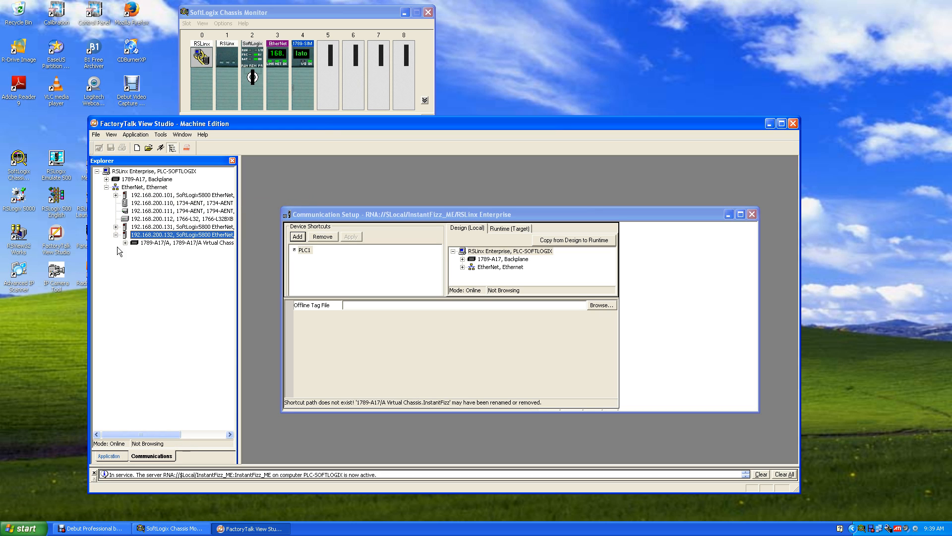
pyautogui.click(126, 243)
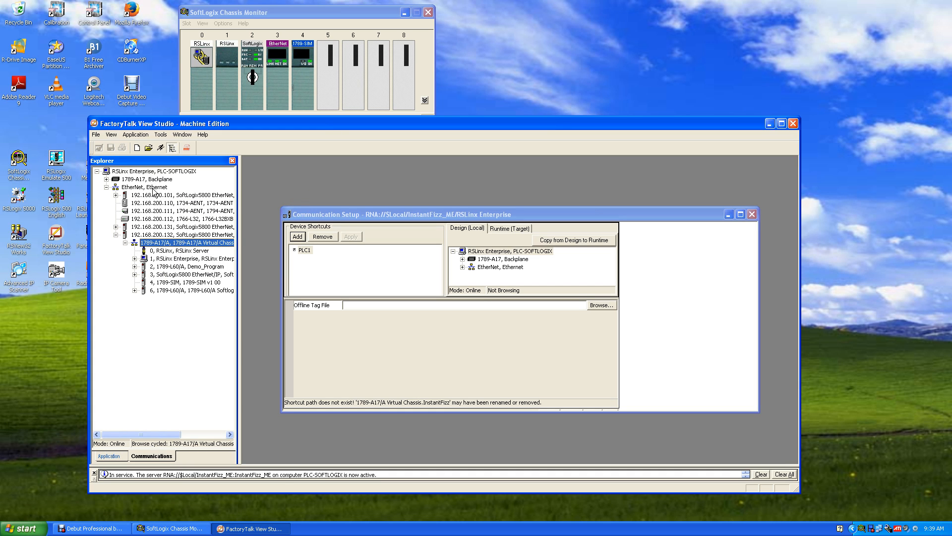
# - Close Communication Setup and open the 1 Overview display from the InstantFizz_ME application's graphics displays
pyautogui.click(752, 215)
pyautogui.click(110, 455)
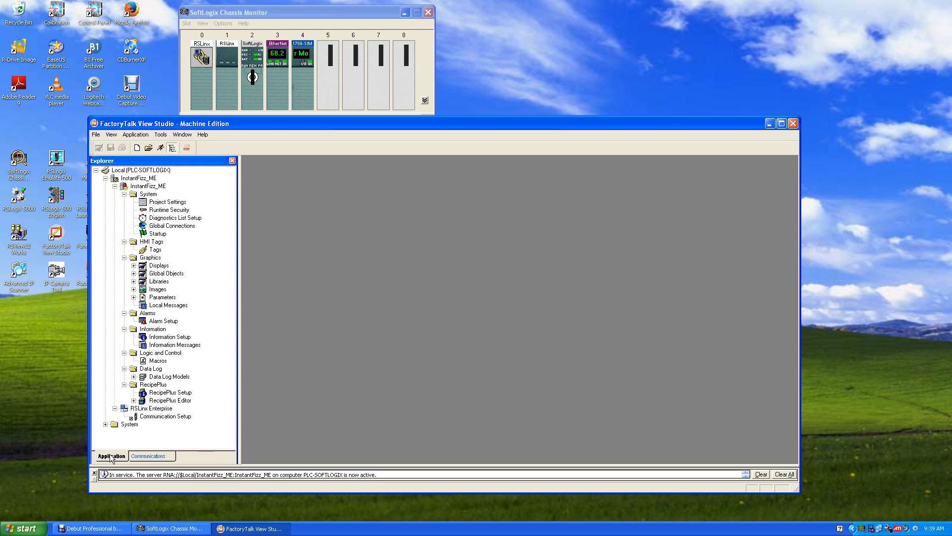
pyautogui.click(134, 265)
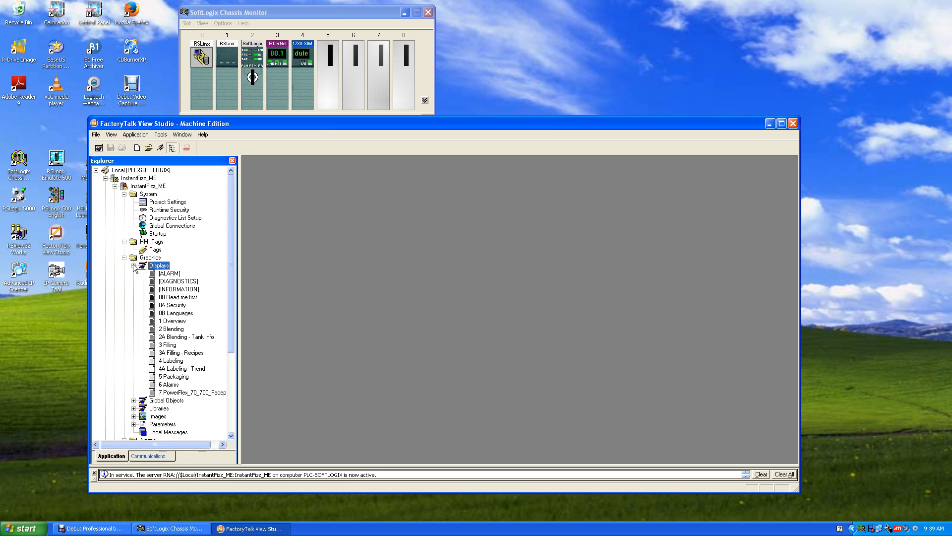
pyautogui.doubleClick(178, 322)
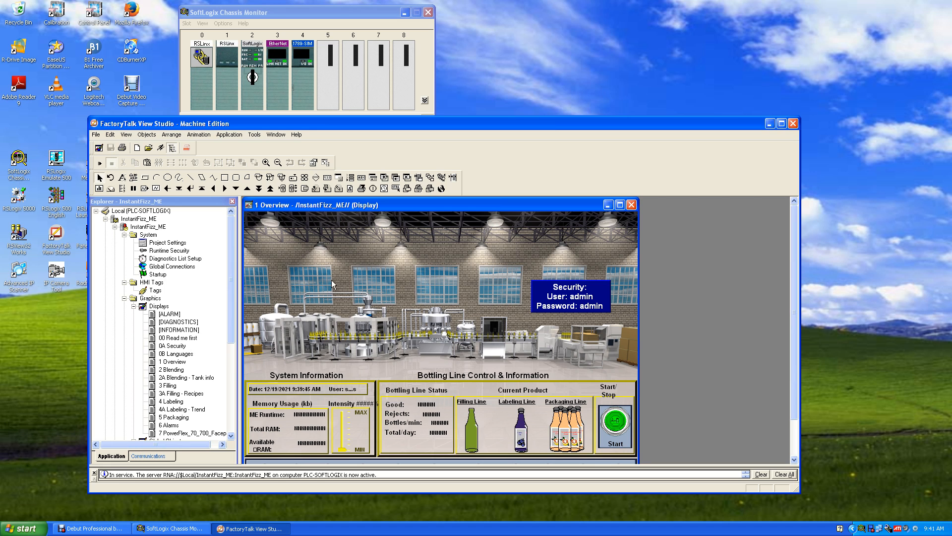
# - View the 3 Filling, 4 Labeling and 5 Packaging displays, return to 4 Labeling, and briefly open and close 0B Languages
pyautogui.click(172, 387)
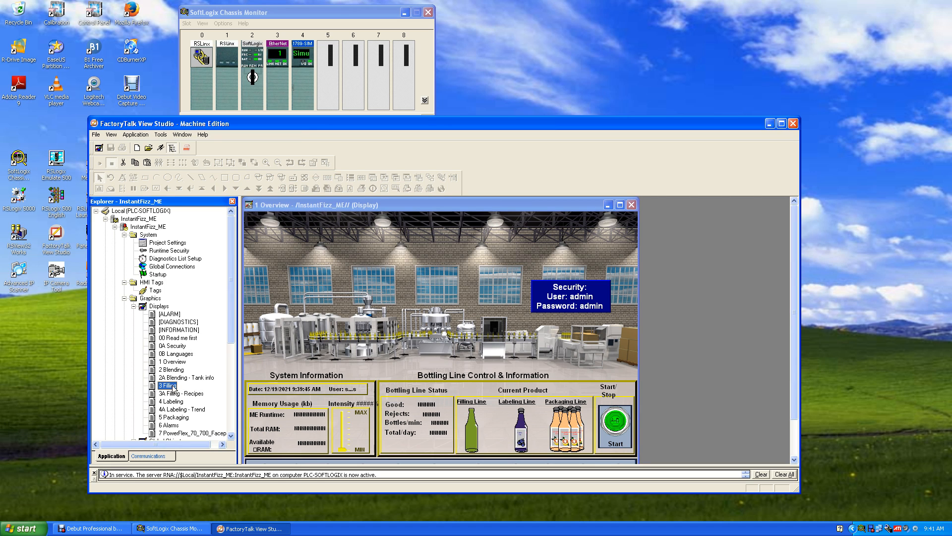
pyautogui.doubleClick(173, 387)
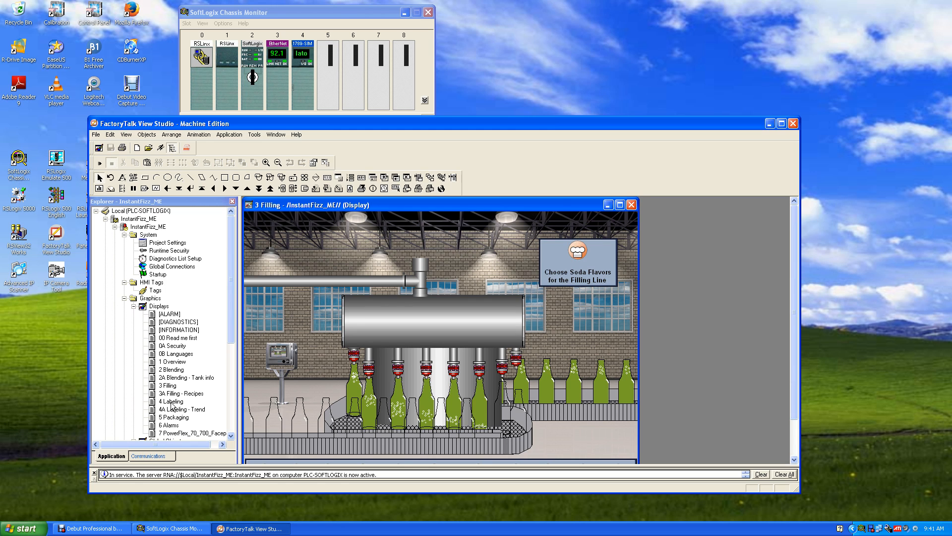
pyautogui.doubleClick(171, 402)
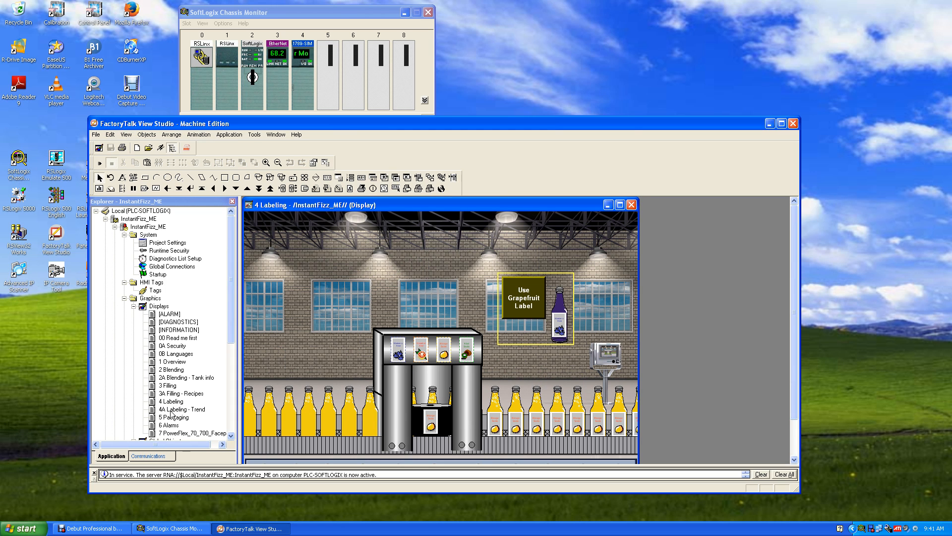
pyautogui.doubleClick(172, 417)
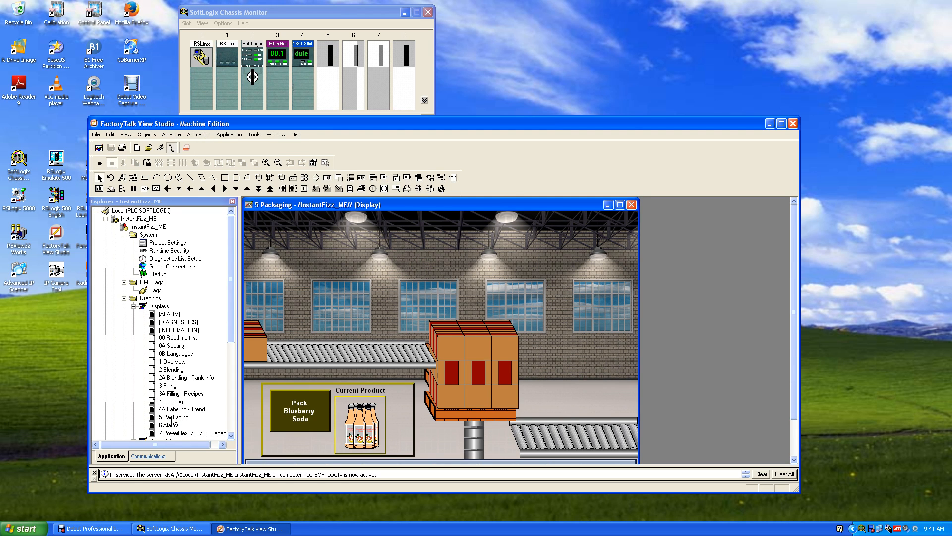
pyautogui.doubleClick(173, 402)
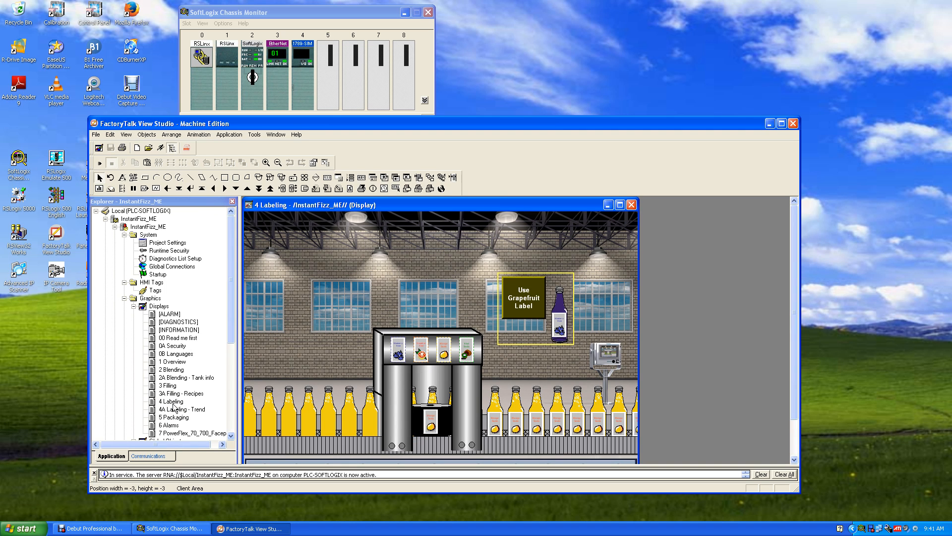
pyautogui.doubleClick(175, 354)
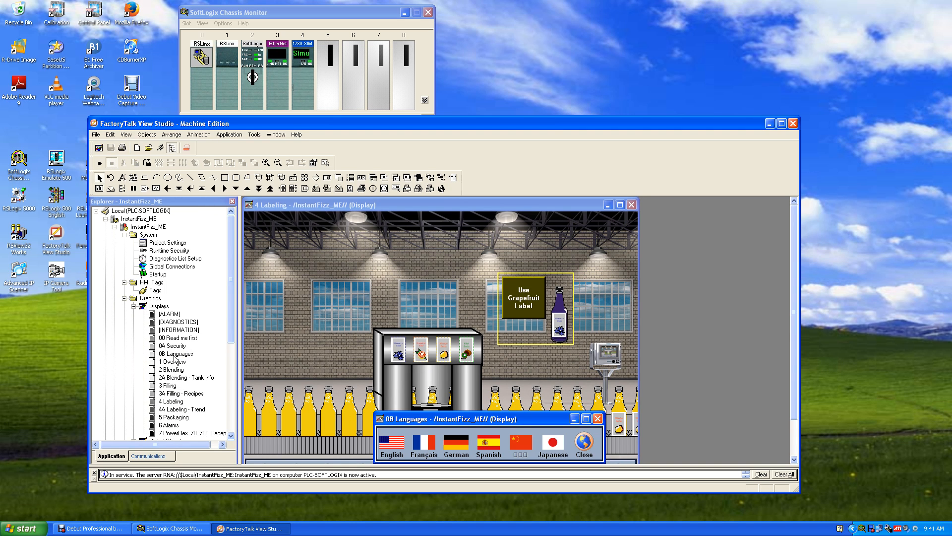
pyautogui.click(598, 419)
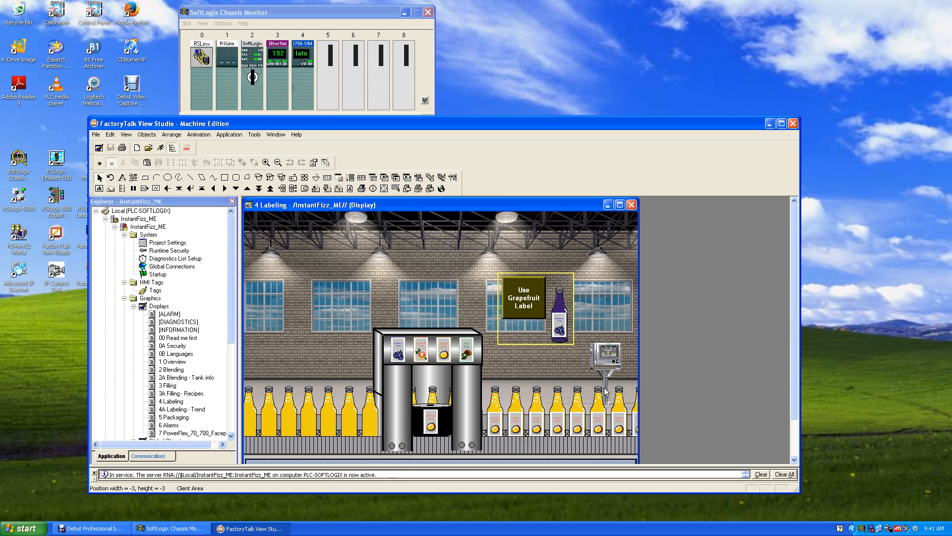